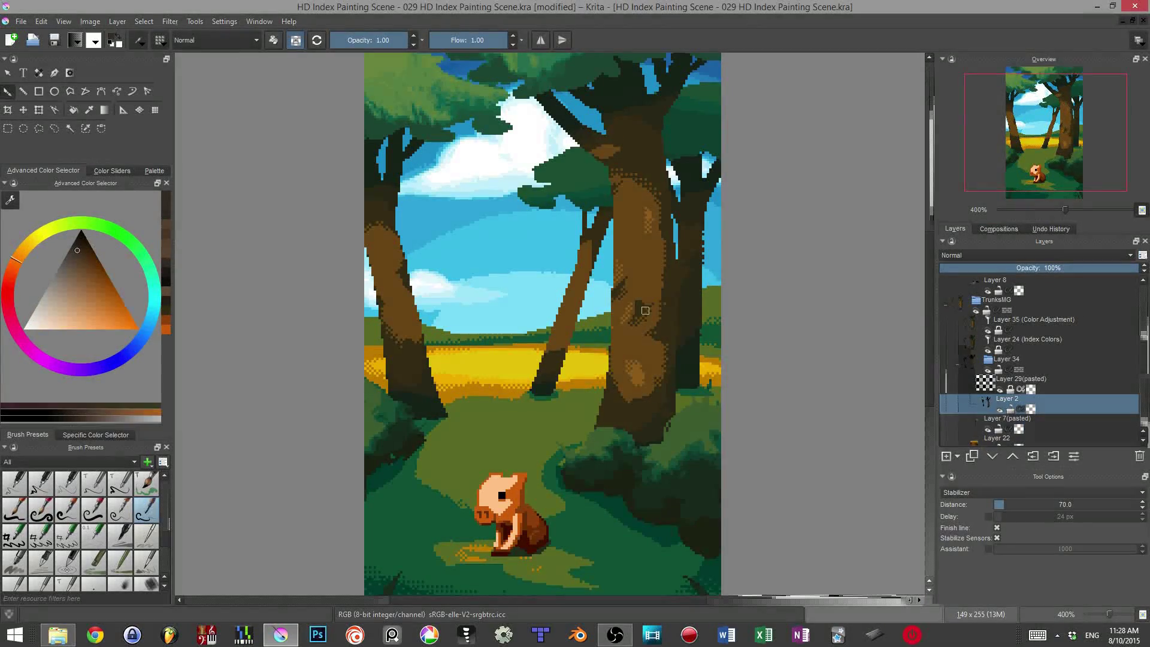
# - Touch up the thin leaning trunk on Layer 7(pasted) with a color sampled from the bark
pyautogui.click(585, 288)
pyautogui.press('l')
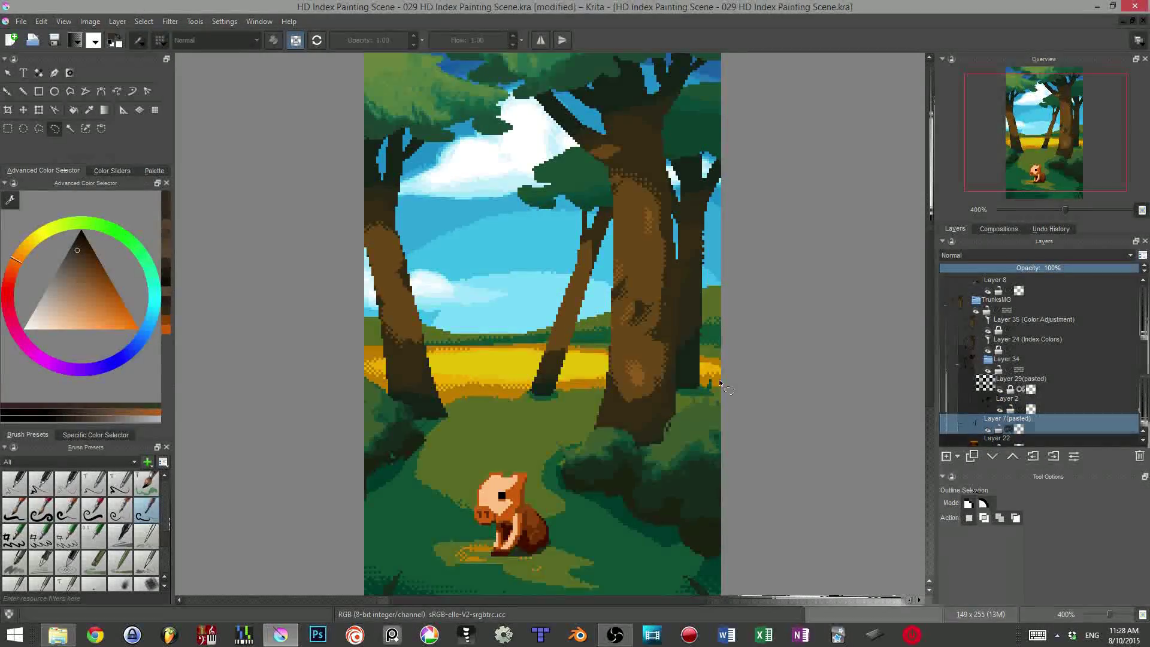
pyautogui.press('b')
pyautogui.keyDown('ctrl'); pyautogui.click(593, 258); pyautogui.keyUp('ctrl')
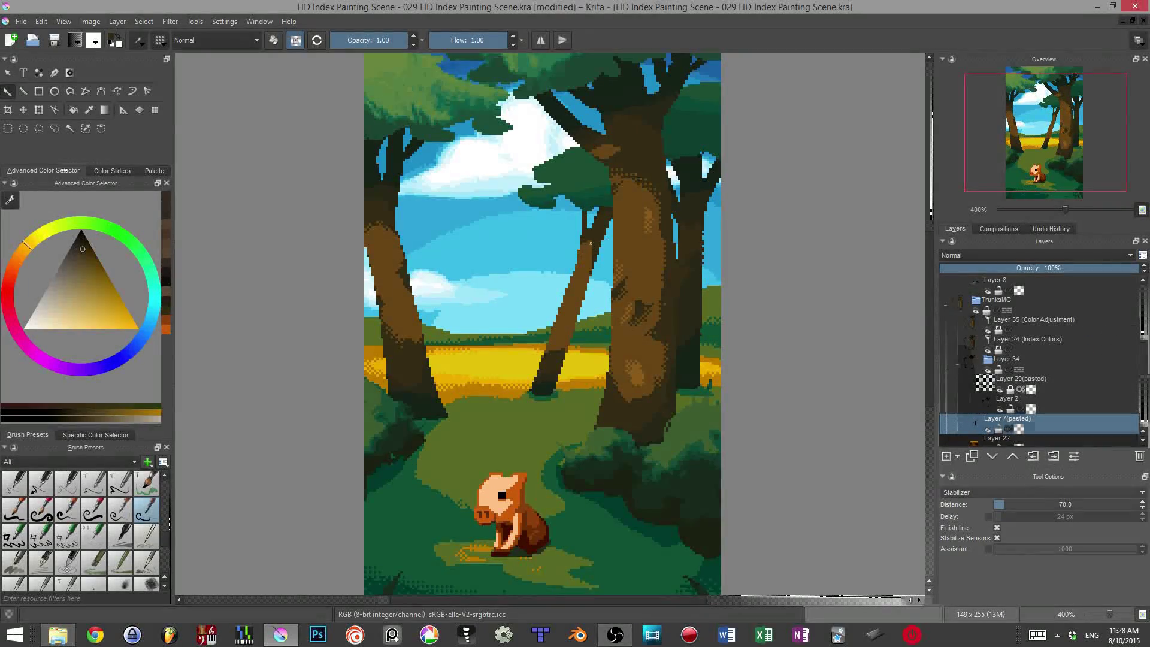
pyautogui.moveTo(590, 245); pyautogui.dragTo(589, 291)
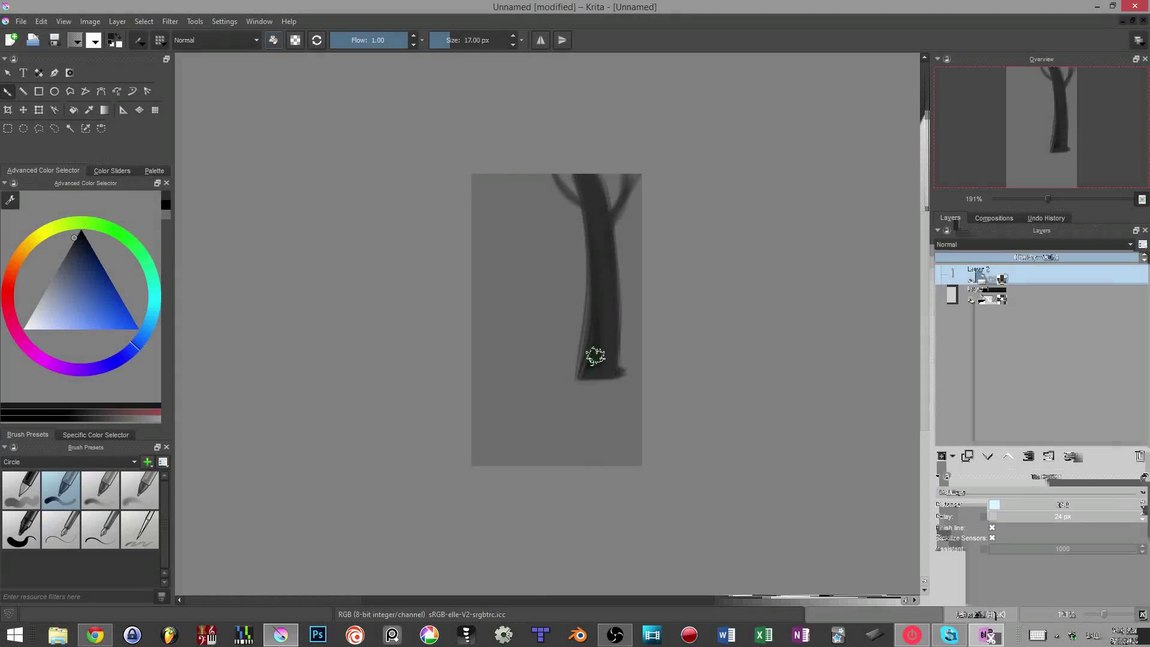
# - Paint a dark leaning trunk beside the large tree and another trunk along the canvas's left edge
pyautogui.moveTo(590, 217); pyautogui.dragTo(536, 319)
pyautogui.moveTo(481, 177); pyautogui.dragTo(503, 299)
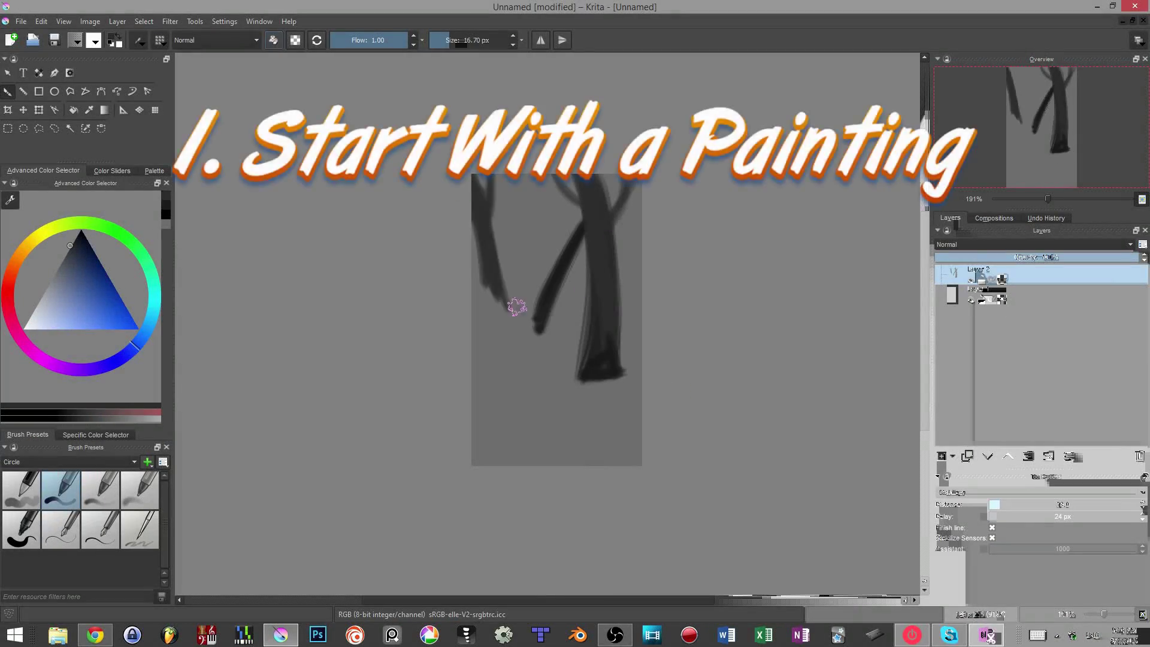
pyautogui.moveTo(485, 228); pyautogui.dragTo(500, 299)
# - Sample the dark trunk tone and paint large bushes around the tree bases on a new layer
pyautogui.keyDown('ctrl'); pyautogui.click(587, 333); pyautogui.keyUp('ctrl')
pyautogui.press('Insert')
pyautogui.moveTo(591, 383); pyautogui.dragTo(636, 413)
pyautogui.moveTo(479, 360)
pyautogui.mouseDown()
pyautogui.moveTo(515, 328)
pyautogui.moveTo(554, 360)
pyautogui.mouseUp()
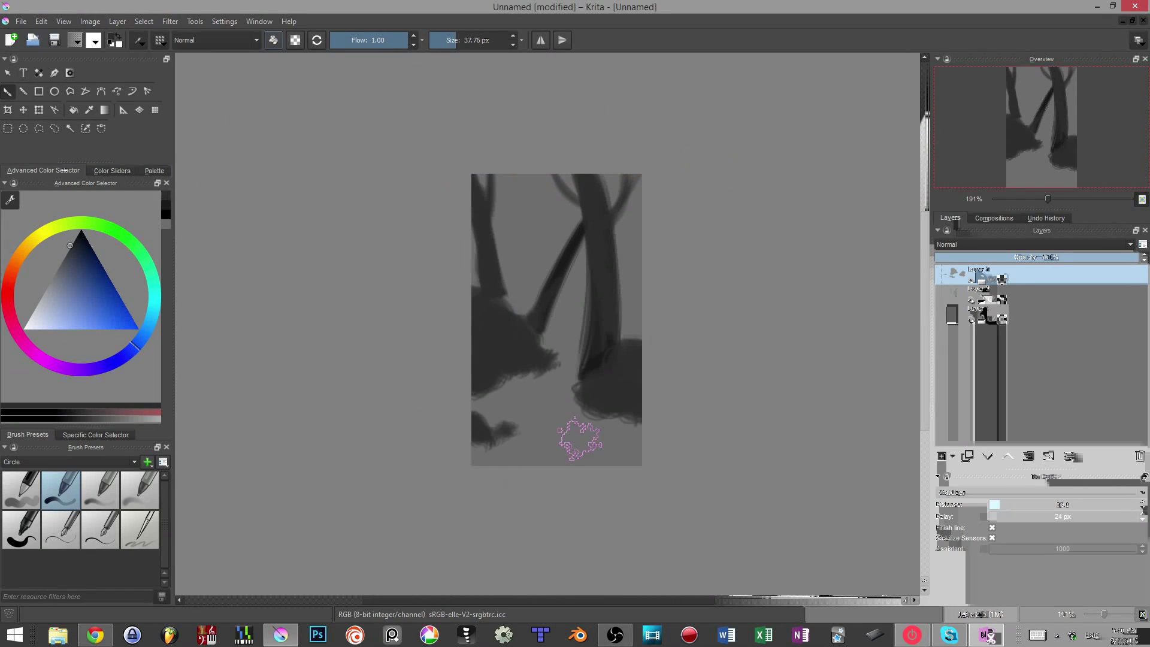
# - Darken the tree trunk layer with an HSV/HSL adjustment
pyautogui.click(1019, 294)
pyautogui.hotkey('ctrl', 'u')
pyautogui.moveTo(847, 321); pyautogui.dragTo(822, 321)
pyautogui.click(908, 355)
# - Add a layer above the background and draw a light grey gradient down the sky area
pyautogui.click(1019, 314)
pyautogui.press('Insert')
pyautogui.rightClick(565, 250)
pyautogui.click(74, 40)
pyautogui.click(104, 110)
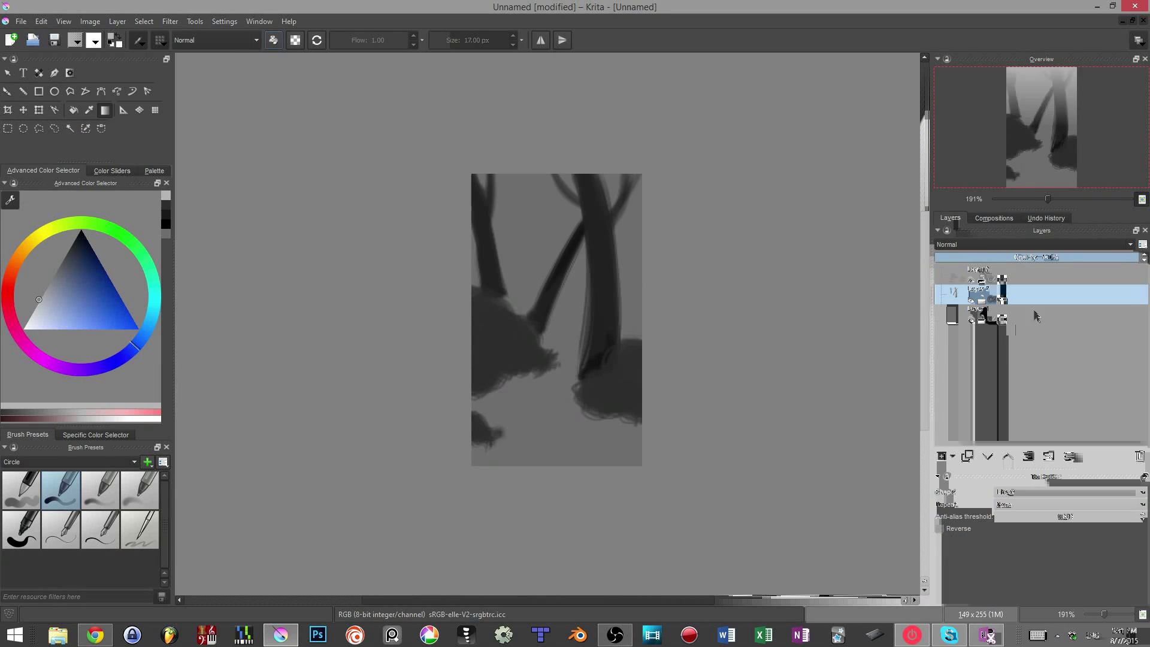
pyautogui.click(1035, 316)
pyautogui.moveTo(557, 174); pyautogui.dragTo(557, 324)
# - Fill a rectangular selection of the lower canvas with a ground gradient, then merge the gradient layer down
pyautogui.click(7, 129)
pyautogui.moveTo(652, 324); pyautogui.dragTo(458, 473)
pyautogui.click(104, 111)
pyautogui.moveTo(554, 471); pyautogui.dragTo(554, 396)
pyautogui.hotkey('ctrl', 'shift', 'a')
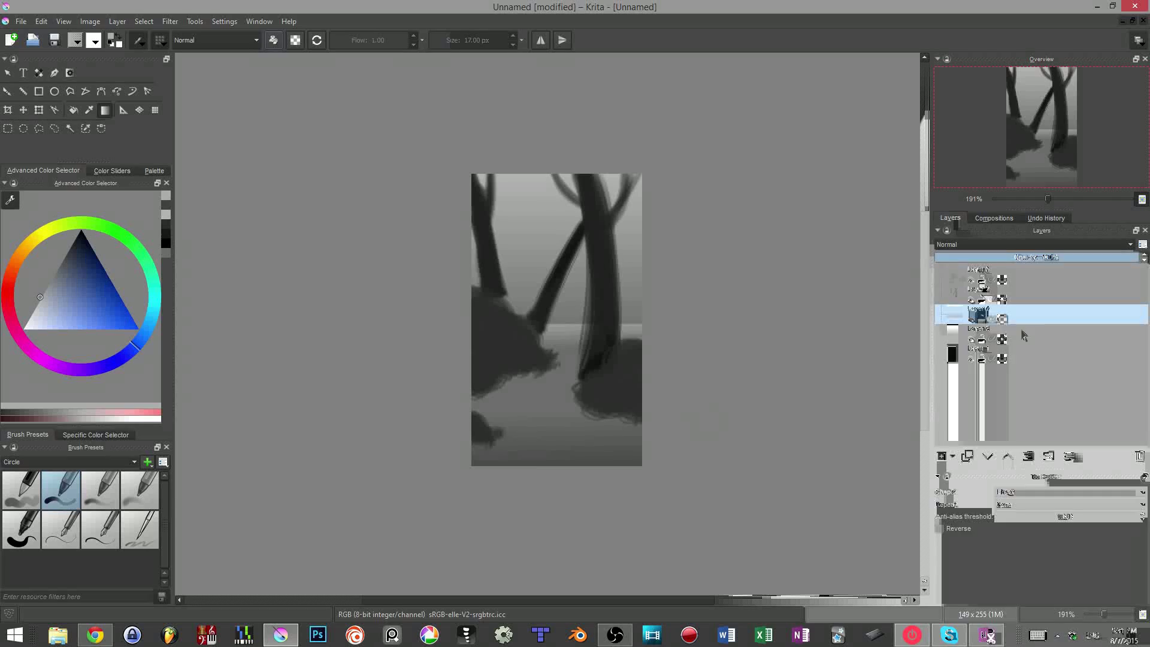
pyautogui.hotkey('ctrl', 'e')
# - Shift the bush layer lower and to the left, and paint more foliage in the lower-right foreground
pyautogui.click(1018, 274)
pyautogui.hotkey('ctrl', 't')
pyautogui.moveTo(642, 286); pyautogui.dragTo(570, 338)
pyautogui.press('b')
pyautogui.keyDown('ctrl'); pyautogui.click(554, 390); pyautogui.keyUp('ctrl')
pyautogui.moveTo(570, 393)
pyautogui.mouseDown()
pyautogui.moveTo(636, 357)
pyautogui.moveTo(629, 441)
pyautogui.mouseUp()
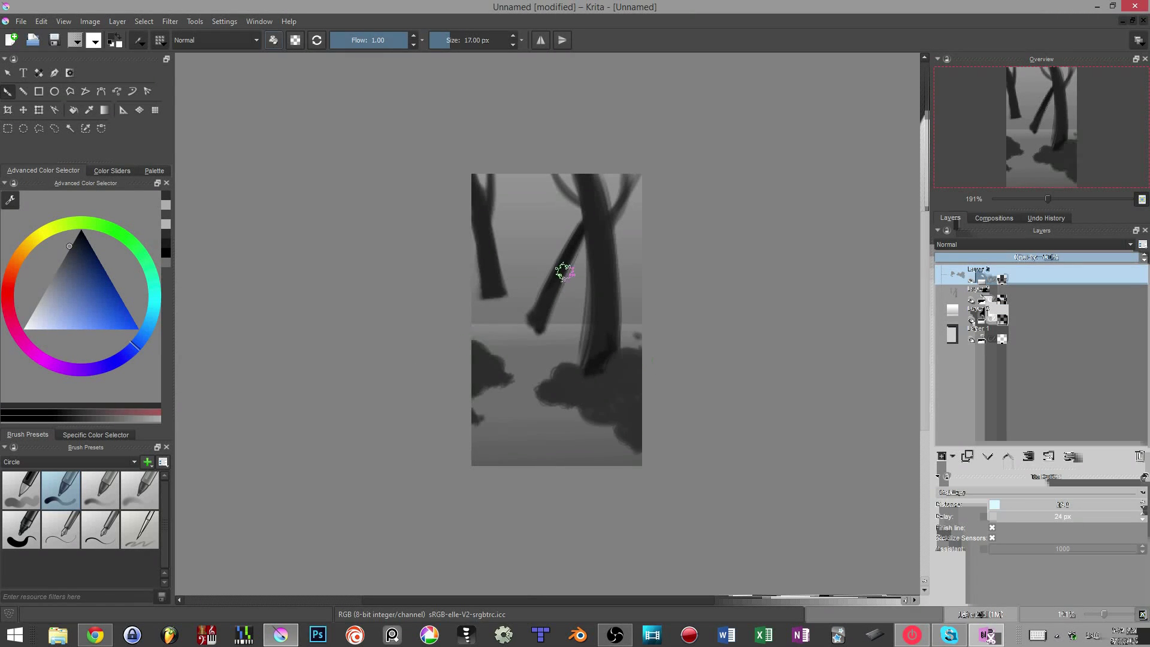
# - Move the thin trunks lower and cut the leaning trunk onto its own pasted layer
pyautogui.click(1018, 294)
pyautogui.press('t')
pyautogui.moveTo(565, 269); pyautogui.dragTo(546, 361)
pyautogui.hotkey('ctrl', 'x')
pyautogui.hotkey('ctrl', 'v')
# - Add a branch to the leaning trunk and paint a leaf canopy across the canvas top on a new layer
pyautogui.press('b')
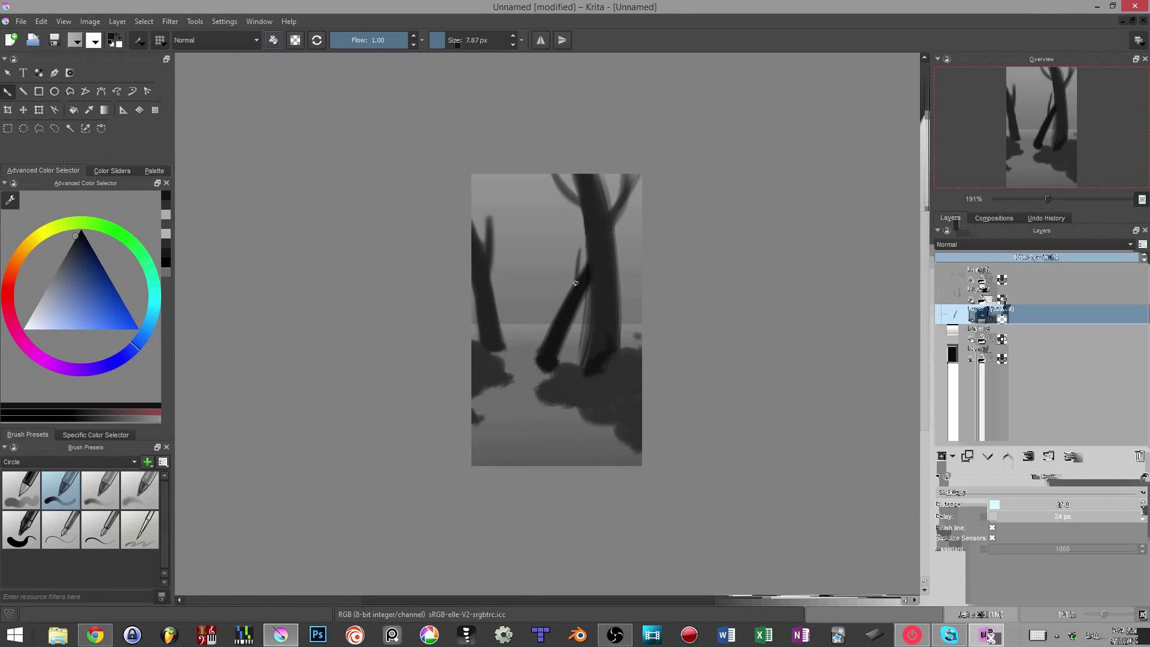
pyautogui.moveTo(576, 283); pyautogui.dragTo(579, 247)
pyautogui.click(1018, 294)
pyautogui.click(942, 456)
pyautogui.moveTo(524, 180); pyautogui.dragTo(479, 209)
pyautogui.moveTo(602, 180); pyautogui.dragTo(638, 187)
# - Erase the rough lower end of the leaning trunk to clean up its base
pyautogui.click(1019, 334)
pyautogui.press('e')
pyautogui.moveTo(562, 323); pyautogui.dragTo(542, 369)
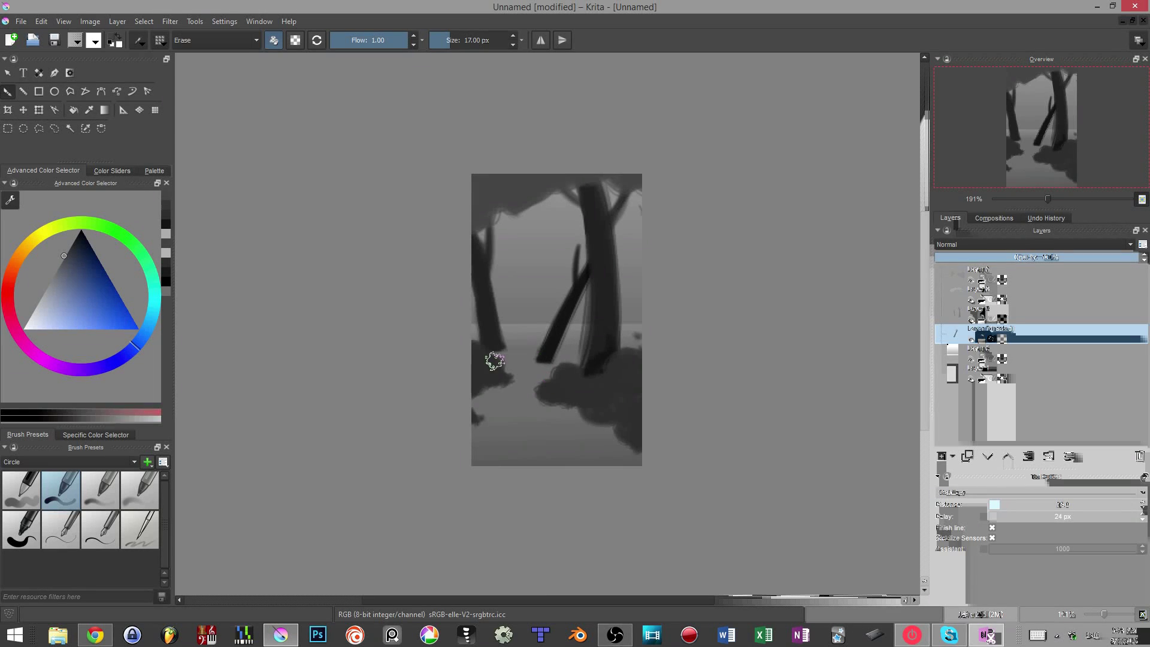
# - Paint thin branches on the left and large trees using the sampled trunk tone
pyautogui.click(1019, 314)
pyautogui.press('e')
pyautogui.keyDown('ctrl'); pyautogui.click(488, 311); pyautogui.keyUp('ctrl')
pyautogui.press('e')
pyautogui.moveTo(490, 229); pyautogui.dragTo(494, 282)
pyautogui.moveTo(565, 189); pyautogui.dragTo(580, 206)
# - Move the leaning trunk slightly up and left, and lighten it with an HSV/HSL adjustment
pyautogui.click(1019, 333)
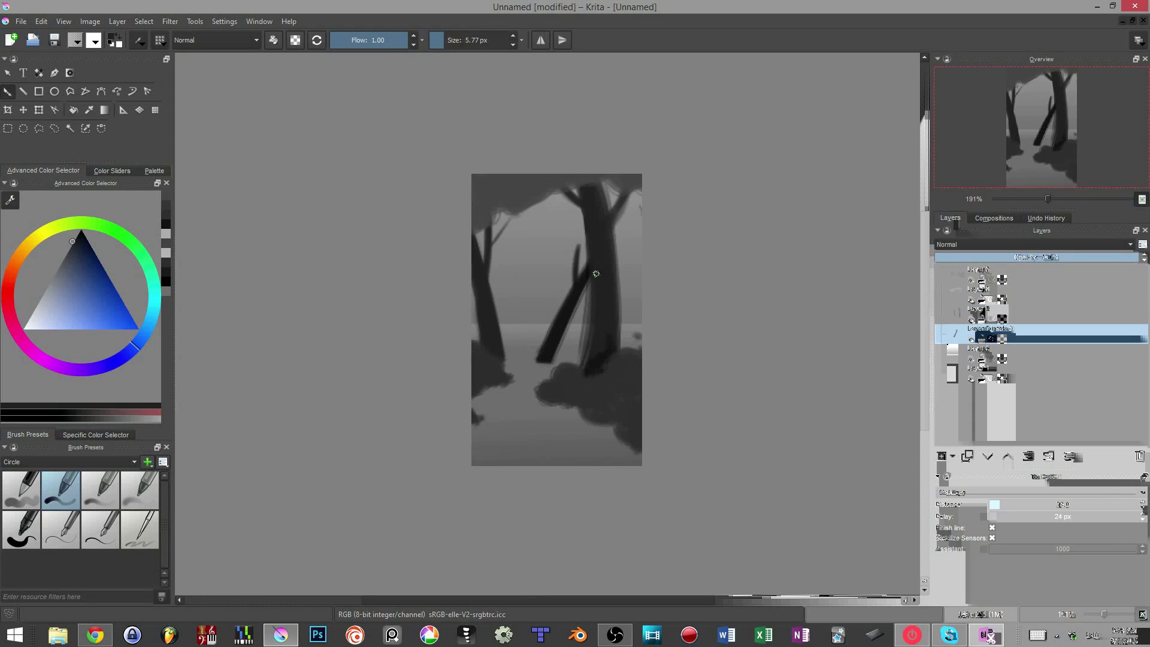
pyautogui.hotkey('ctrl', 't')
pyautogui.moveTo(601, 248); pyautogui.dragTo(590, 236)
pyautogui.moveTo(566, 309); pyautogui.dragTo(566, 297)
pyautogui.hotkey('ctrl', 'u')
pyautogui.moveTo(619, 487); pyautogui.dragTo(643, 492)
pyautogui.click(679, 521)
# - Extend the top of the large tree trunk up into the canopy
pyautogui.click(1018, 314)
pyautogui.press('b')
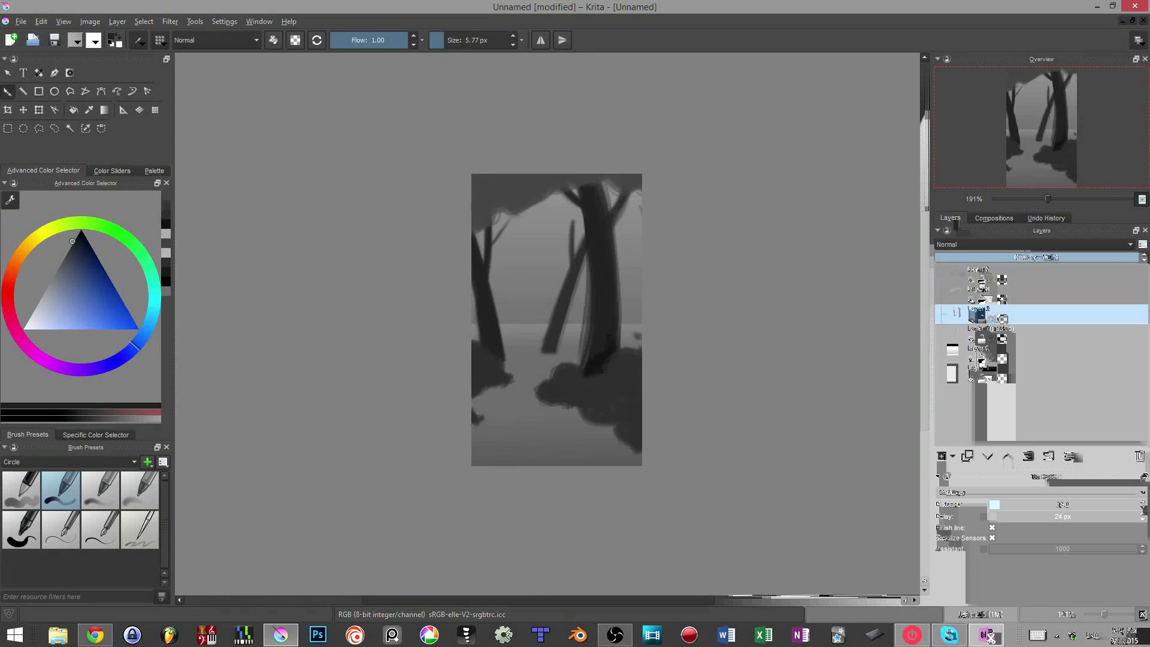
pyautogui.moveTo(599, 240); pyautogui.dragTo(594, 179)
# - Paint near-white clouds behind the trees on a new layer above the background gradient
pyautogui.click(1019, 353)
pyautogui.click(941, 456)
pyautogui.click(33, 310)
pyautogui.moveTo(550, 223)
pyautogui.mouseDown()
pyautogui.moveTo(537, 232)
pyautogui.moveTo(566, 249)
pyautogui.mouseUp()
pyautogui.press('[')
pyautogui.moveTo(566, 255); pyautogui.dragTo(479, 256)
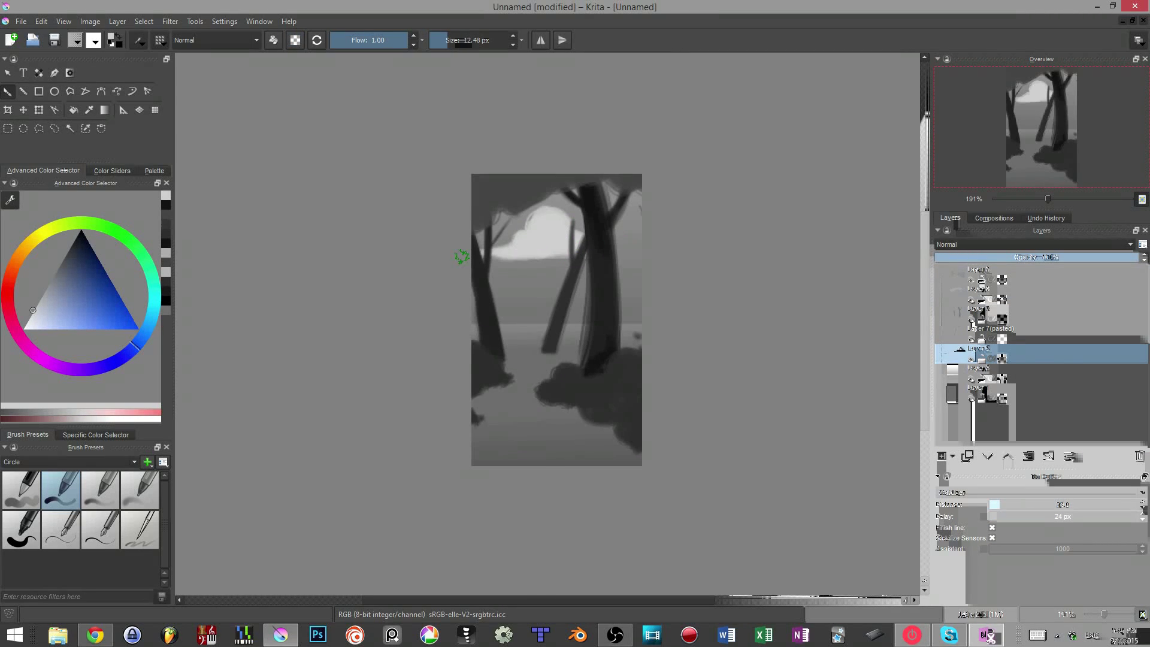
pyautogui.moveTo(617, 248); pyautogui.dragTo(641, 248)
pyautogui.moveTo(474, 303); pyautogui.dragTo(529, 305)
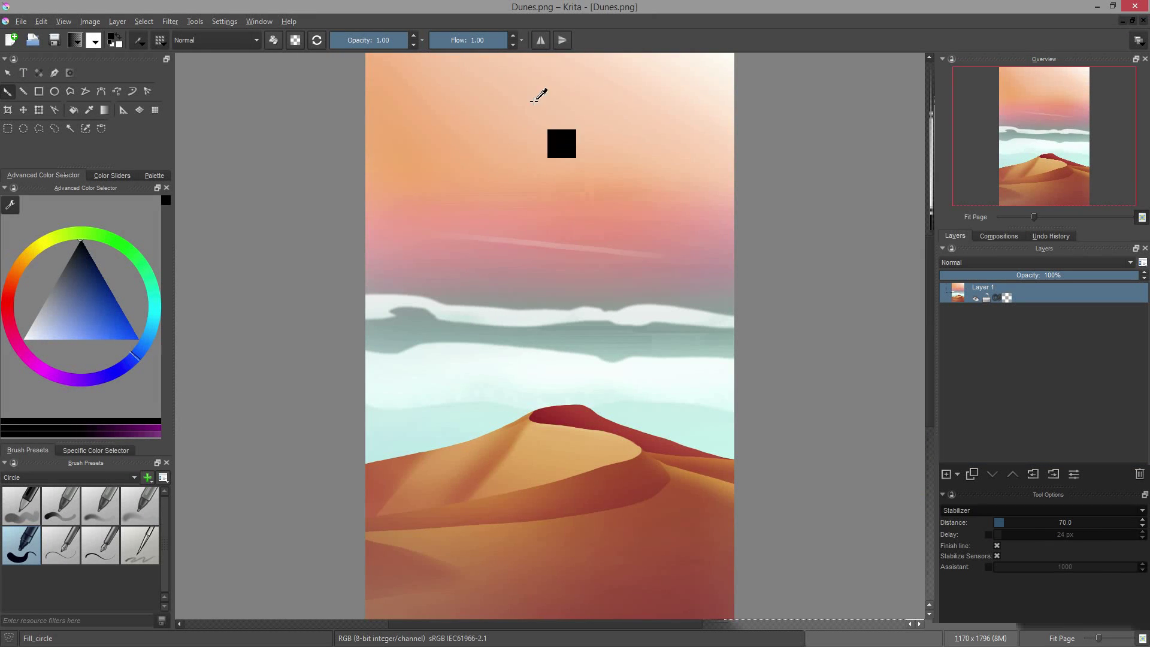
# - Sample the pale cream of the dunes painting's sky and paint a round swatch of it on a new layer
pyautogui.keyDown('ctrl'); pyautogui.click(656, 77); pyautogui.keyUp('ctrl')
pyautogui.press('Insert')
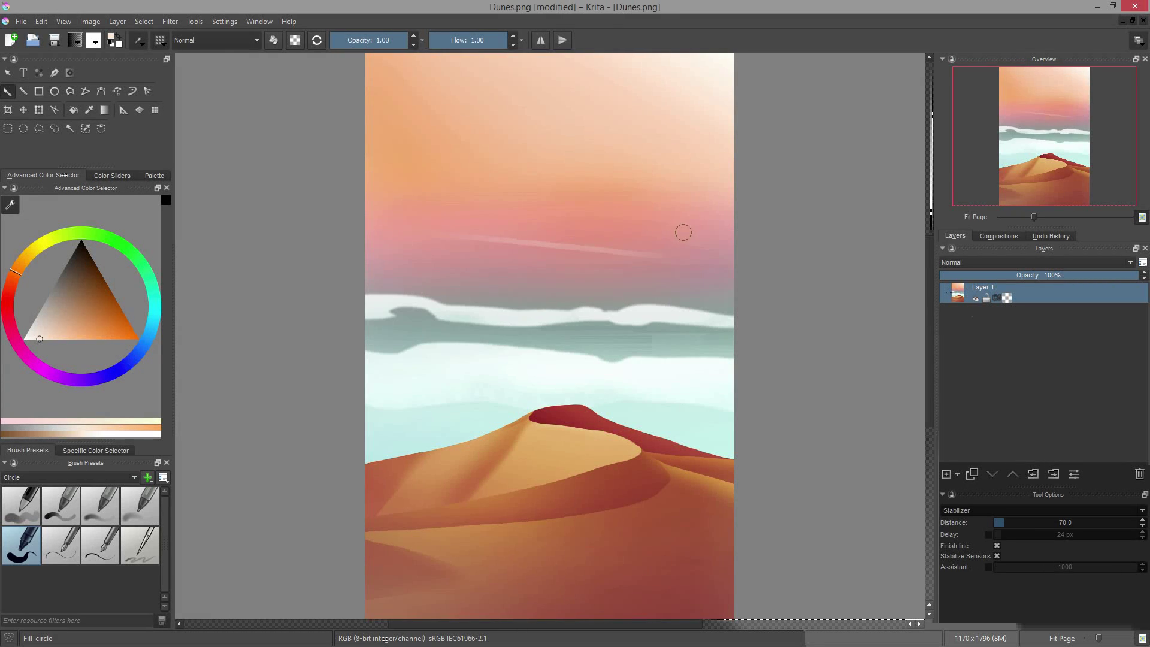
pyautogui.moveTo(605, 101); pyautogui.dragTo(601, 92)
pyautogui.hotkey('ctrl', 'z')
pyautogui.moveTo(442, 94); pyautogui.dragTo(443, 100)
# - Add swatches of the sky's peach, orange, pink and mauve tones below the cream one
pyautogui.keyDown('ctrl'); pyautogui.click(479, 123); pyautogui.keyUp('ctrl')
pyautogui.moveTo(444, 111); pyautogui.dragTo(441, 114)
pyautogui.keyDown('ctrl'); pyautogui.click(418, 148); pyautogui.keyUp('ctrl')
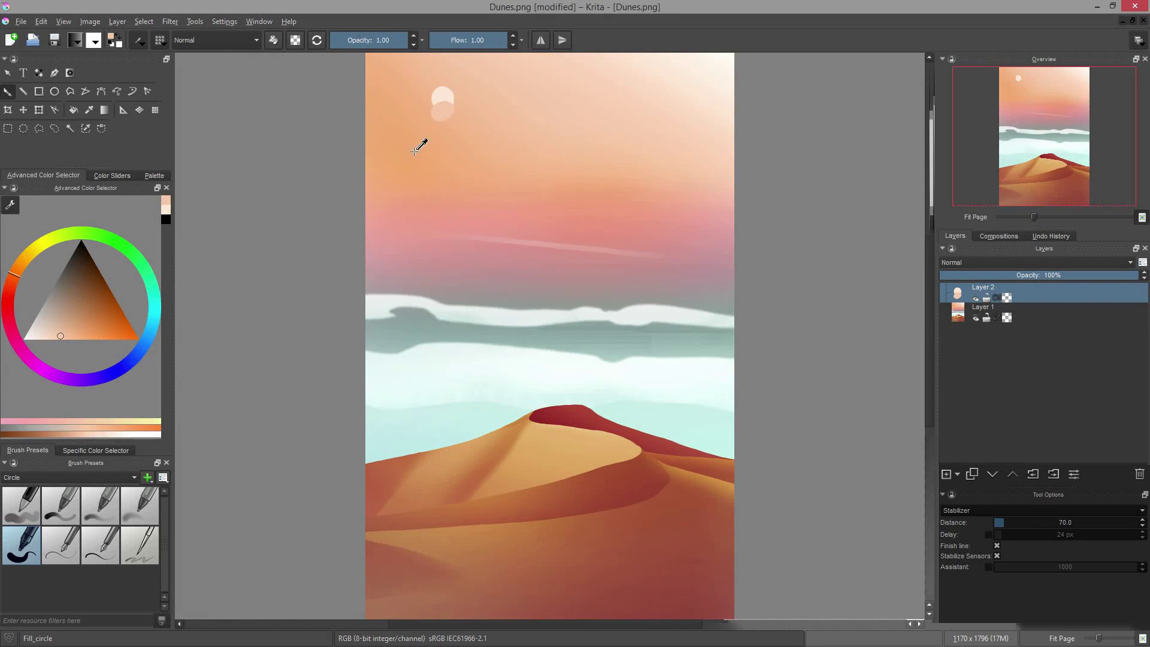
pyautogui.click(448, 123)
pyautogui.keyDown('ctrl'); pyautogui.click(510, 261); pyautogui.keyUp('ctrl')
pyautogui.keyDown('ctrl'); pyautogui.click(503, 277); pyautogui.keyUp('ctrl')
pyautogui.click(466, 149)
# - Sample the teal, white and pale aqua cloud tones and add them as swatches to the palette trail
pyautogui.keyDown('ctrl'); pyautogui.click(510, 333); pyautogui.keyUp('ctrl')
pyautogui.click(475, 162)
pyautogui.keyDown('ctrl'); pyautogui.click(509, 316); pyautogui.keyUp('ctrl')
pyautogui.click(495, 159)
pyautogui.keyDown('ctrl'); pyautogui.click(599, 348); pyautogui.keyUp('ctrl')
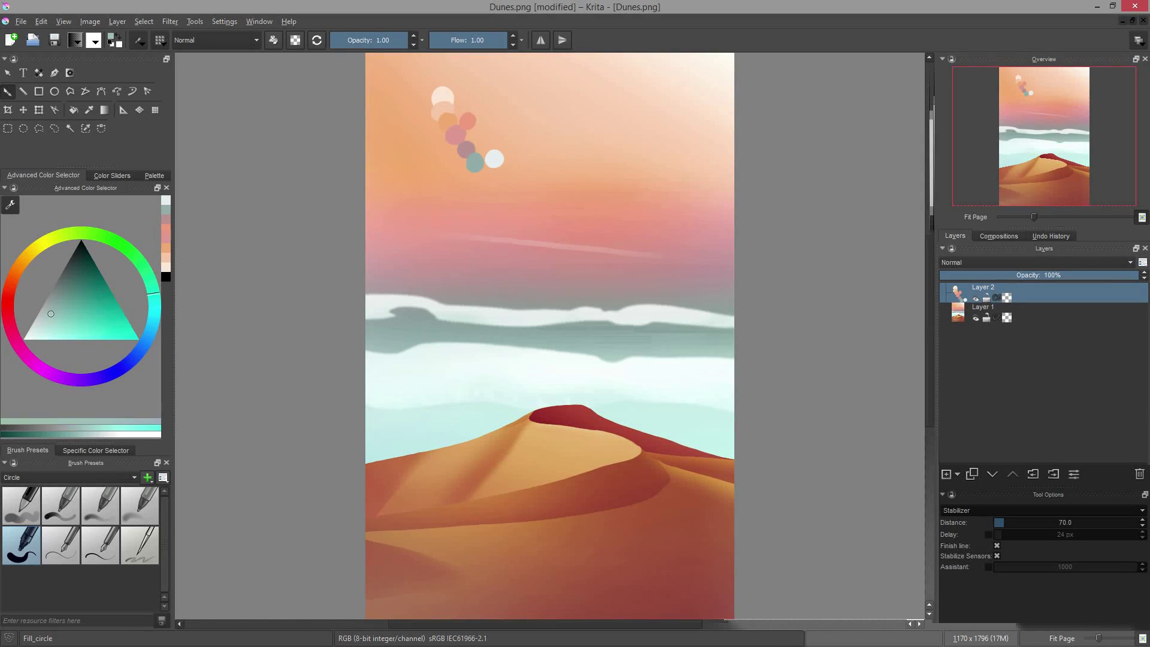
pyautogui.click(480, 175)
pyautogui.click(489, 200)
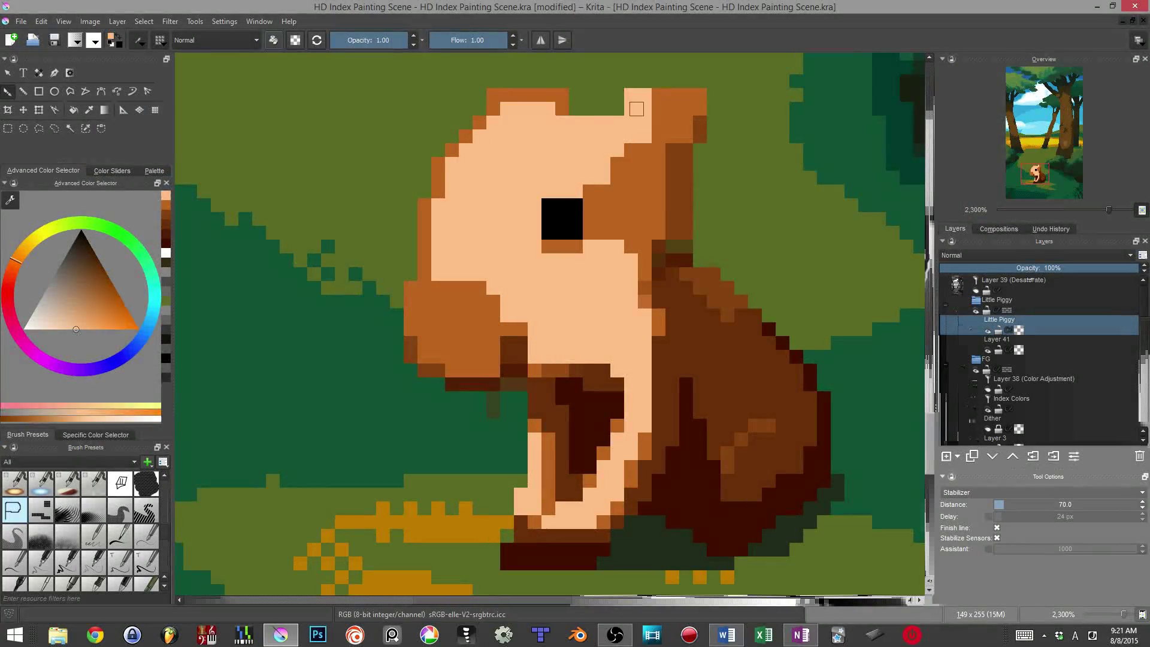
# - Refine the pig's ear edges and snout outline with sampled skin and brown shadow pixels
pyautogui.moveTo(636, 109); pyautogui.dragTo(624, 126)
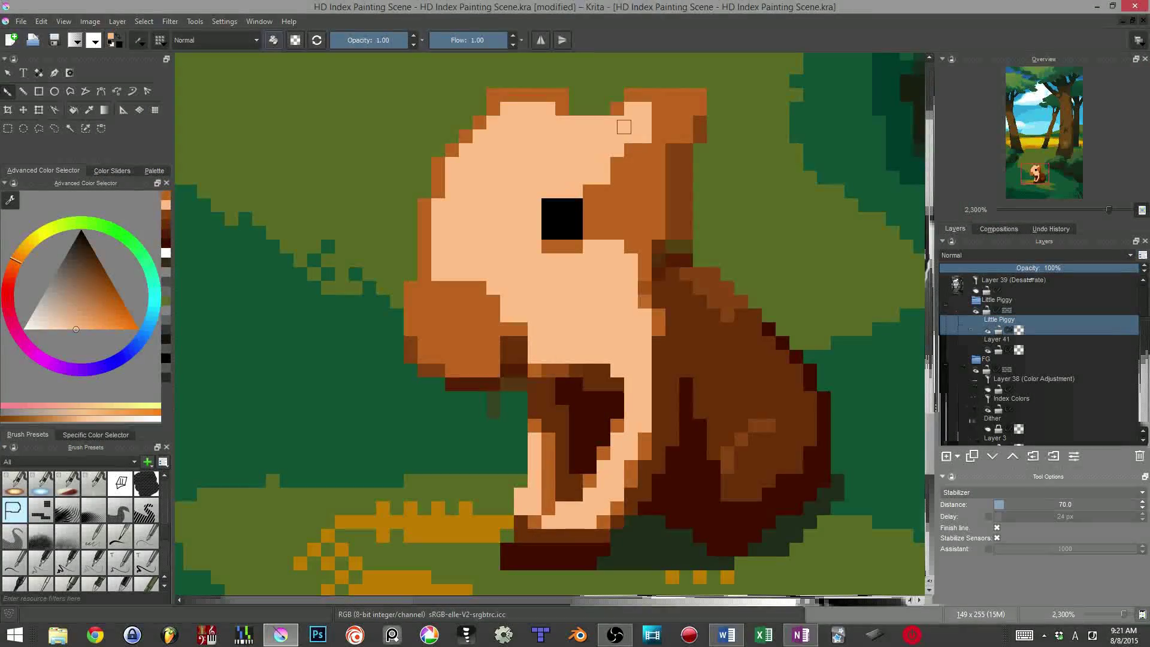
pyautogui.keyDown('ctrl'); pyautogui.click(491, 316); pyautogui.keyUp('ctrl')
pyautogui.click(507, 316)
pyautogui.moveTo(519, 343); pyautogui.dragTo(518, 358)
pyautogui.moveTo(686, 246); pyautogui.dragTo(663, 246)
pyautogui.keyDown('ctrl'); pyautogui.click(658, 191); pyautogui.keyUp('ctrl')
pyautogui.moveTo(672, 150); pyautogui.dragTo(672, 178)
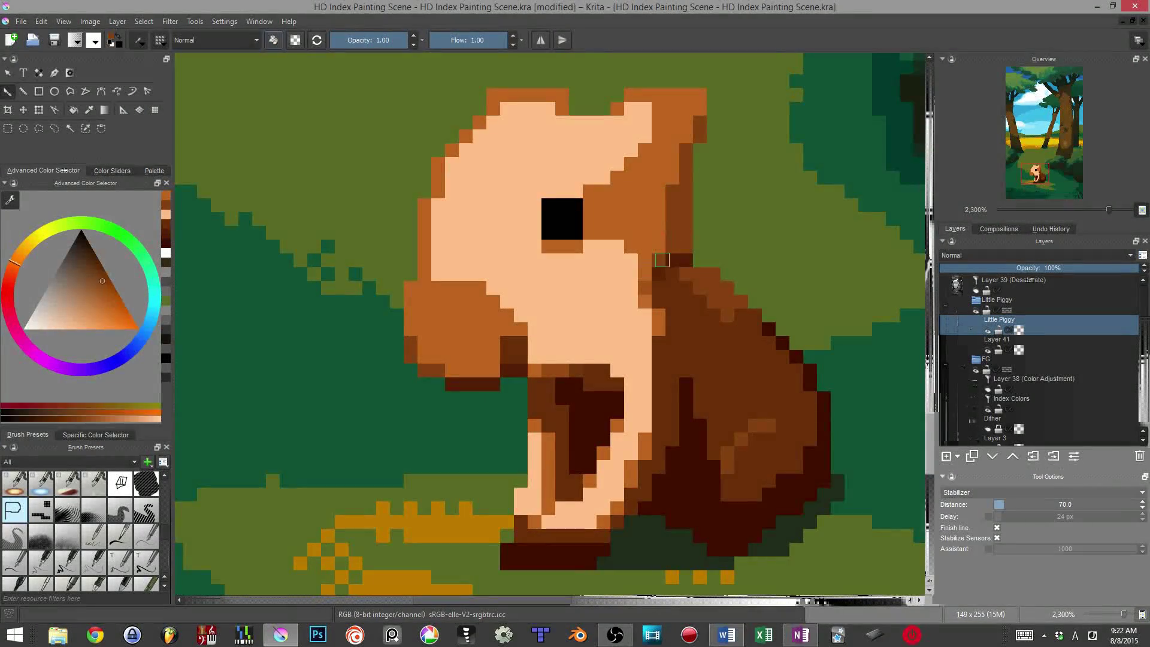
# - Paint shading pixels on the pig's neck and chest, and add a dark brown nostril
pyautogui.keyDown('ctrl'); pyautogui.click(665, 295); pyautogui.keyUp('ctrl')
pyautogui.moveTo(646, 288); pyautogui.dragTo(645, 302)
pyautogui.keyDown('ctrl'); pyautogui.click(658, 325); pyautogui.keyUp('ctrl')
pyautogui.moveTo(659, 341); pyautogui.dragTo(658, 384)
pyautogui.click(535, 357)
pyautogui.keyDown('ctrl'); pyautogui.click(598, 384); pyautogui.keyUp('ctrl')
pyautogui.moveTo(479, 315); pyautogui.dragTo(480, 343)
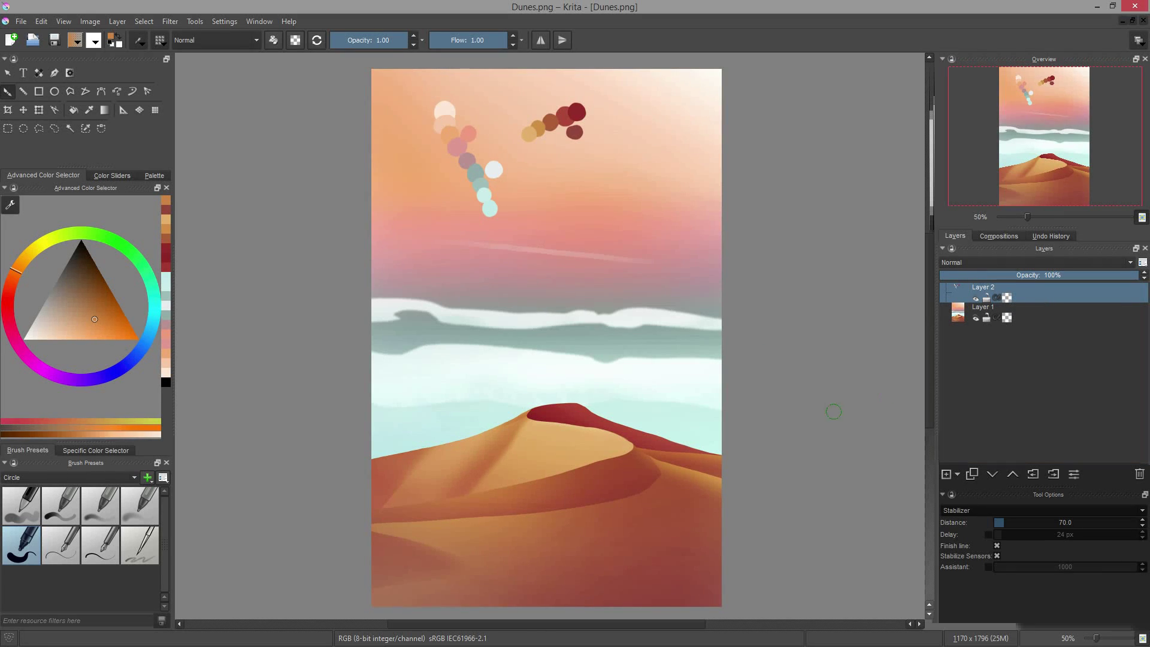
# - Scale the dunes image down to 120 px wide with its proportions constrained
pyautogui.click(90, 22)
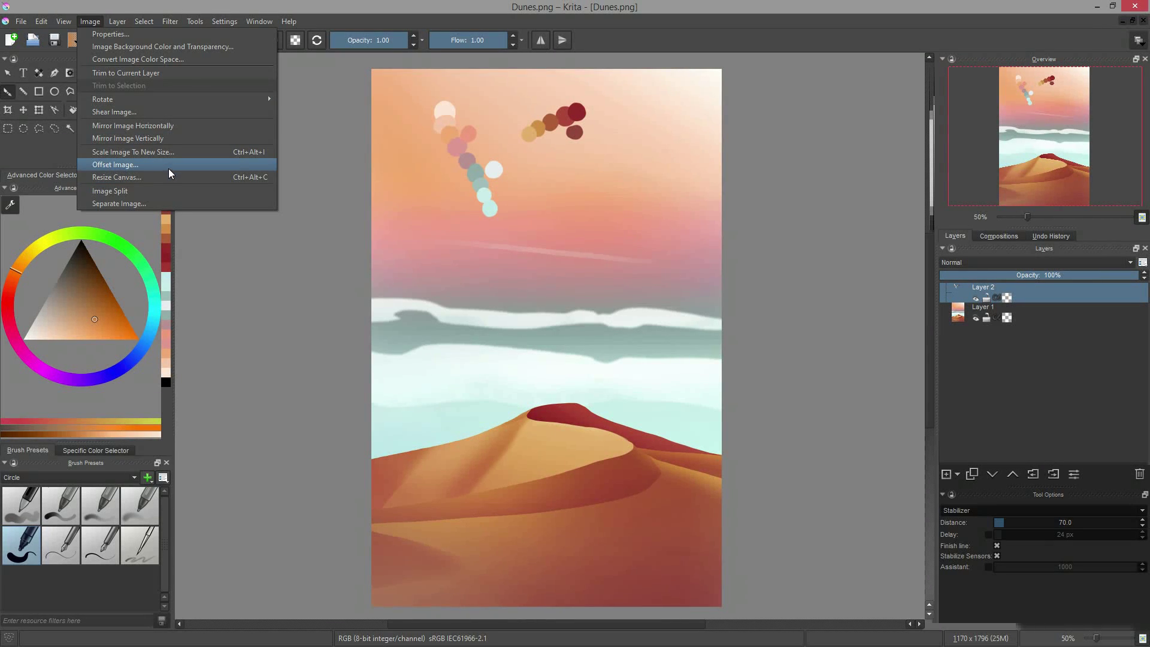
pyautogui.click(90, 22)
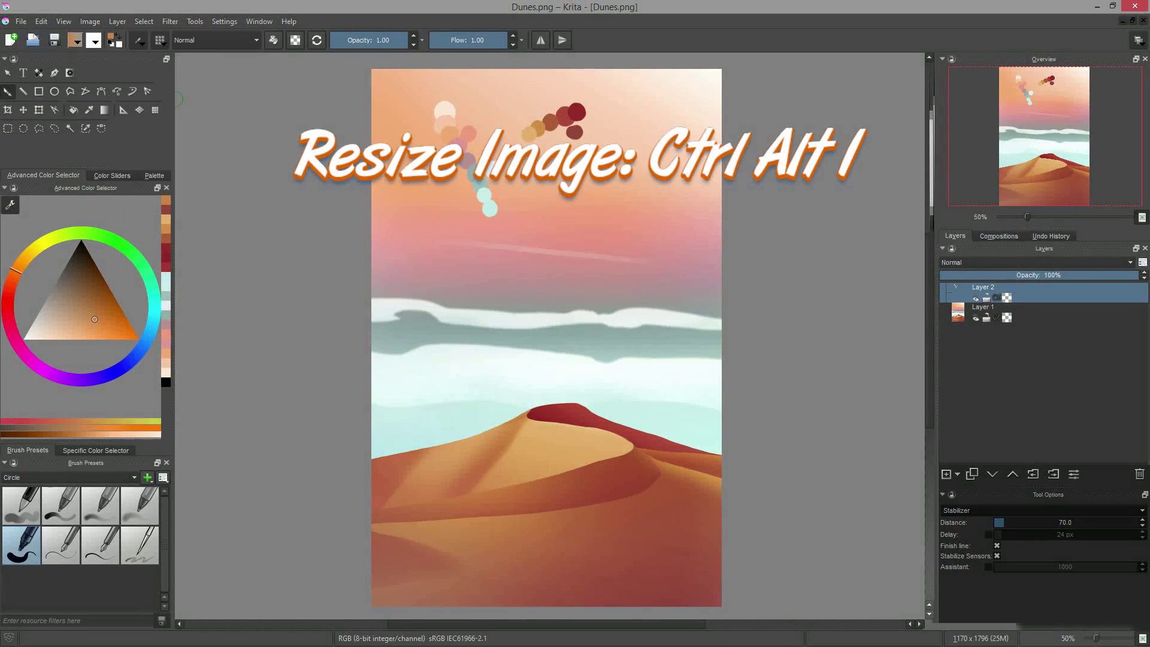
pyautogui.hotkey('ctrl', 'alt', 'i')
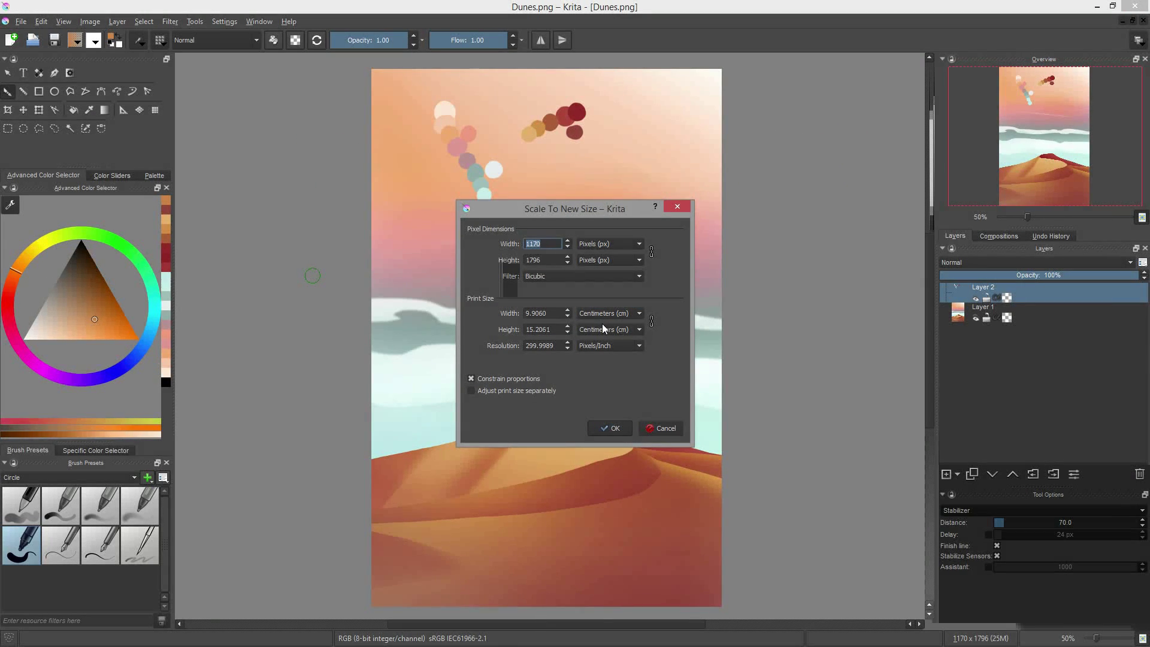
pyautogui.write('120')
pyautogui.click(609, 428)
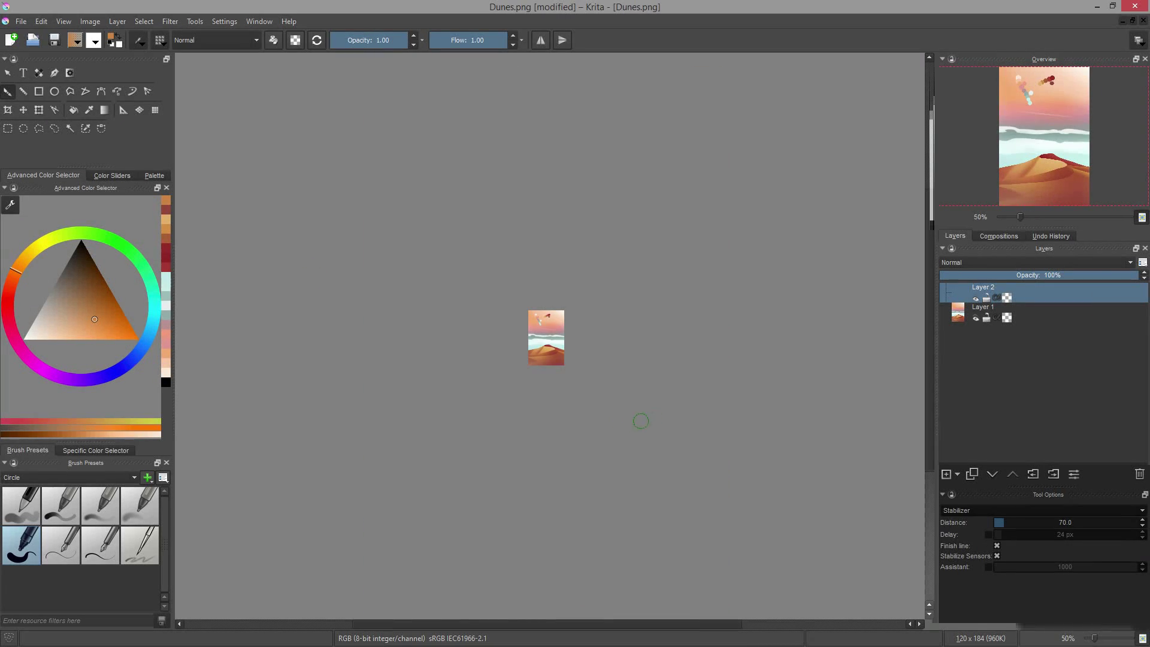
# - Select all of Layer 1 and desaturate it with a Luminosity method
pyautogui.hotkey('ctrl', 'r')
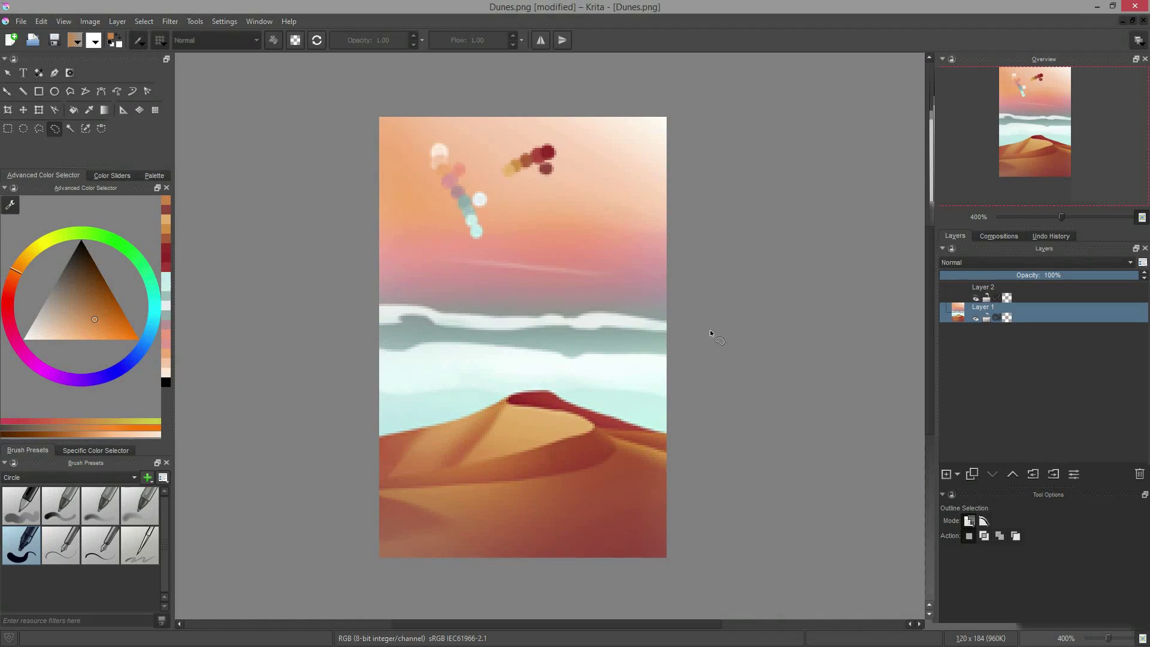
pyautogui.hotkey('ctrl', 'a')
pyautogui.hotkey('ctrl', 'shift', 'u')
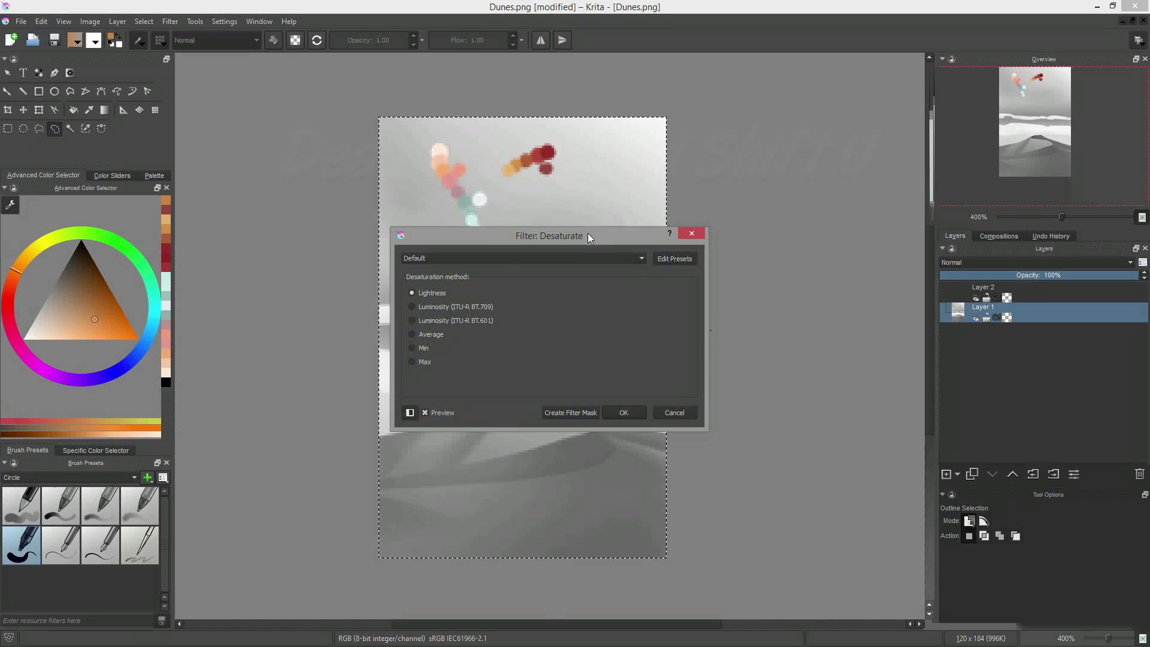
pyautogui.click(712, 251)
pyautogui.click(718, 237)
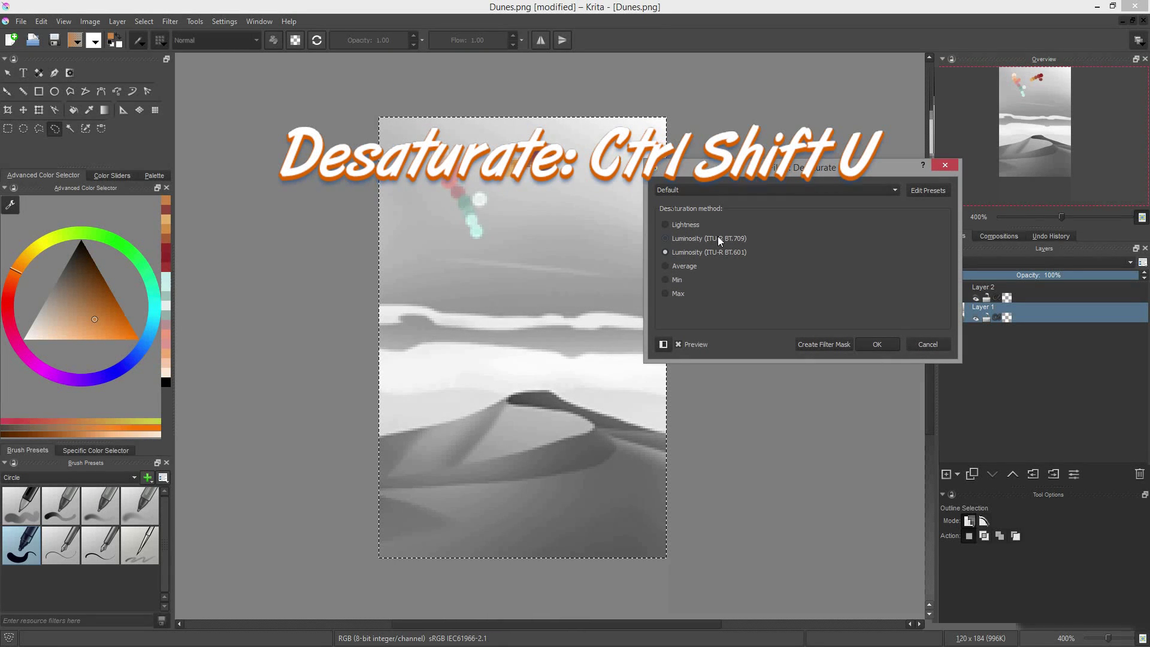
pyautogui.click(876, 344)
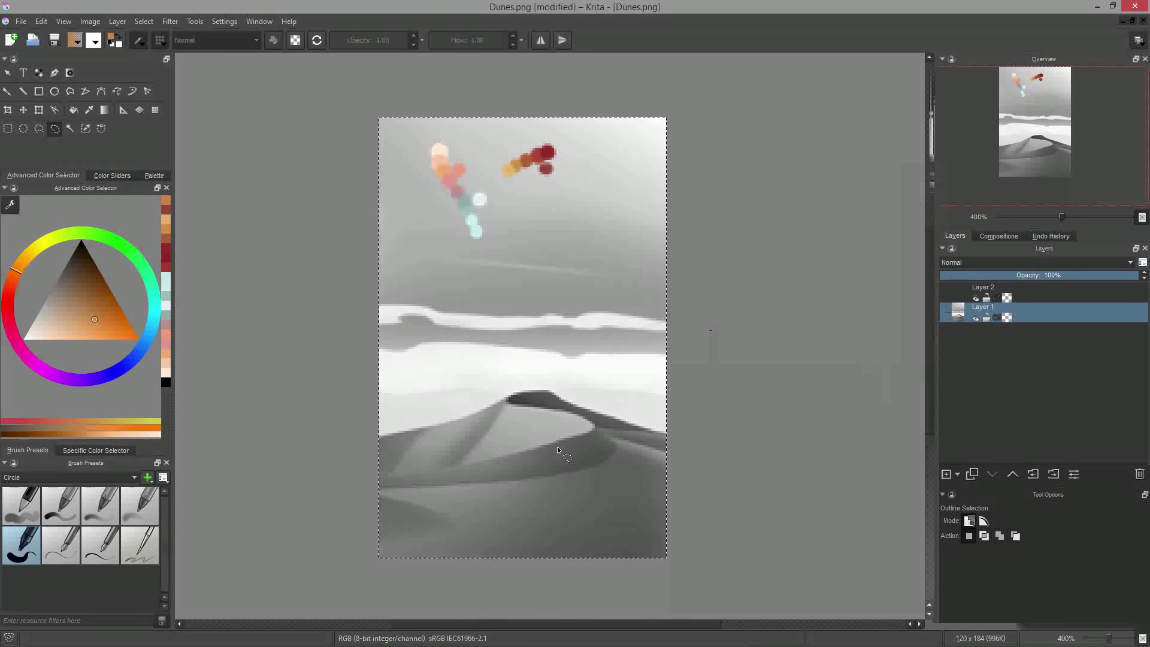
# - Outline the dunes with a freehand selection and cut them onto their own pasted layer
pyautogui.hotkey('ctrl', 'shift', 'a')
pyautogui.moveTo(507, 397)
pyautogui.mouseDown()
pyautogui.moveTo(335, 516)
pyautogui.moveTo(373, 439)
pyautogui.mouseUp()
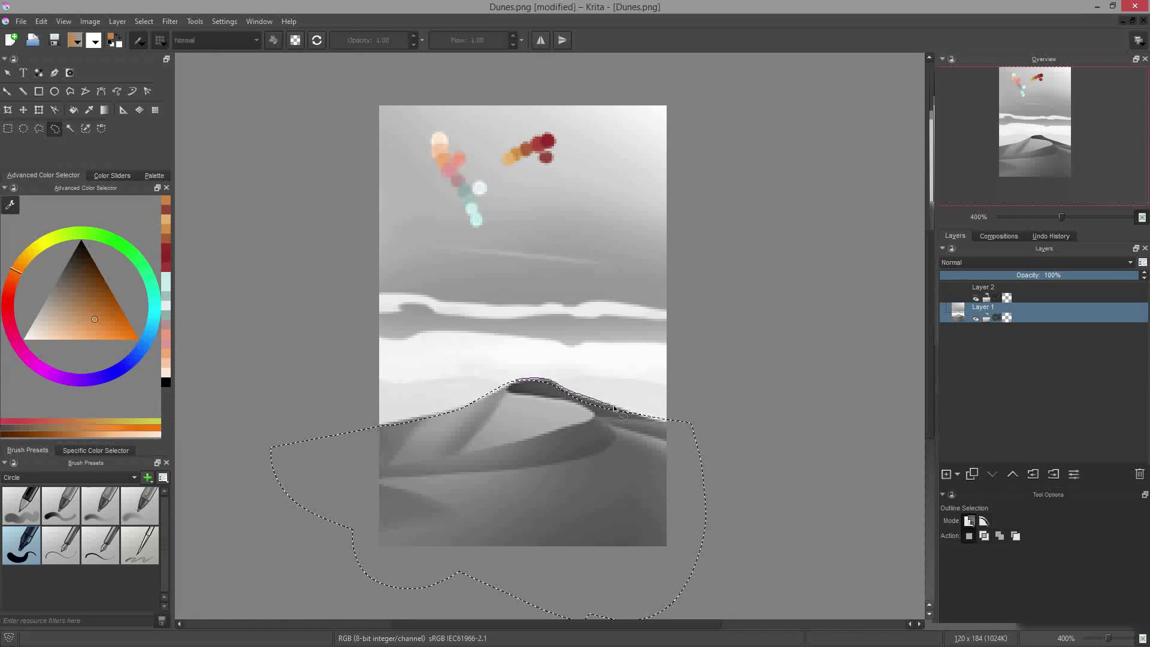
pyautogui.press('w')
pyautogui.hotkey('ctrl', 'x')
pyautogui.hotkey('ctrl', 'v')
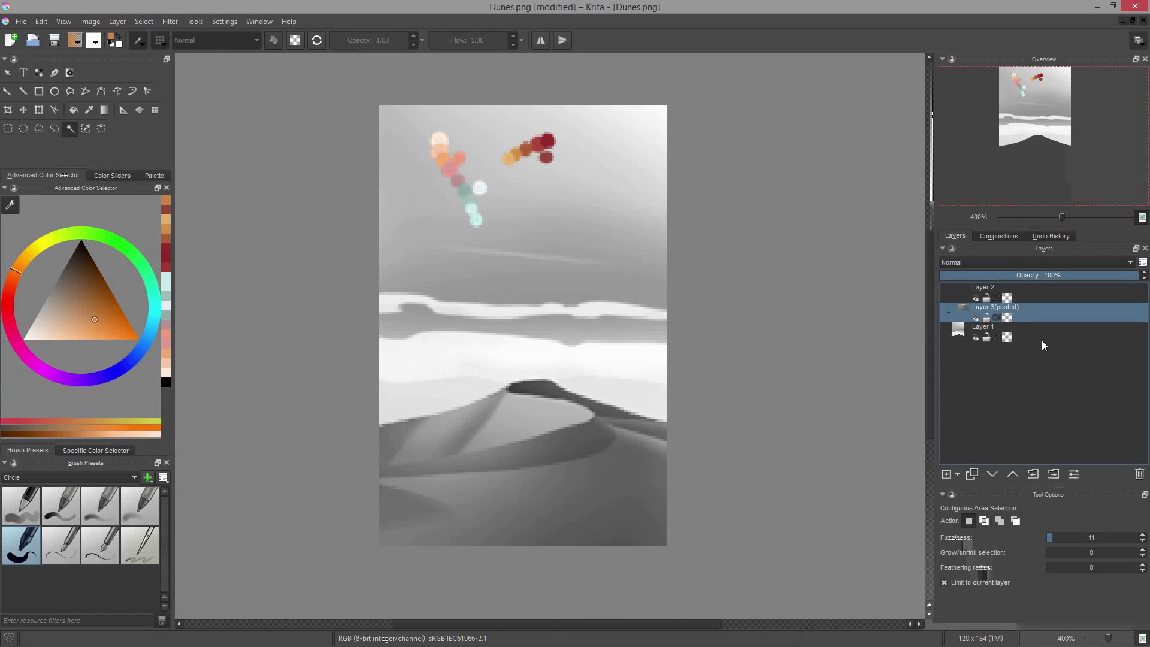
# - Hide the dunes layer and fill the emptied lower part of Layer 1 with the sampled light grey
pyautogui.click(976, 318)
pyautogui.click(983, 328)
pyautogui.press('b')
pyautogui.keyDown('ctrl'); pyautogui.click(444, 399); pyautogui.keyUp('ctrl')
pyautogui.moveTo(395, 441)
pyautogui.mouseDown()
pyautogui.moveTo(547, 424)
pyautogui.moveTo(624, 527)
pyautogui.mouseUp()
# - Blend the leftover dune-shaped edge under the clouds using a smaller brush and sampled light greys
pyautogui.press('[')
pyautogui.press('[')
pyautogui.press('[')
pyautogui.press('[')
pyautogui.press('[')
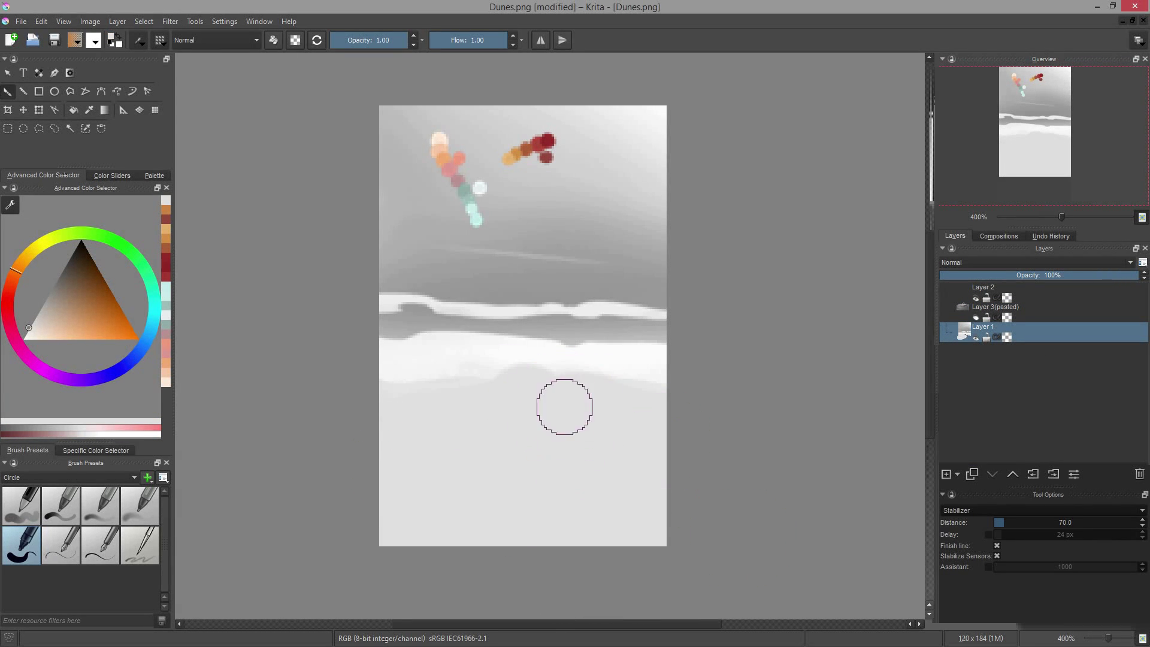
pyautogui.keyDown('ctrl'); pyautogui.click(552, 357); pyautogui.keyUp('ctrl')
pyautogui.moveTo(552, 358); pyautogui.dragTo(515, 375)
pyautogui.keyDown('ctrl'); pyautogui.click(539, 392); pyautogui.keyUp('ctrl')
pyautogui.moveTo(515, 384); pyautogui.dragTo(543, 380)
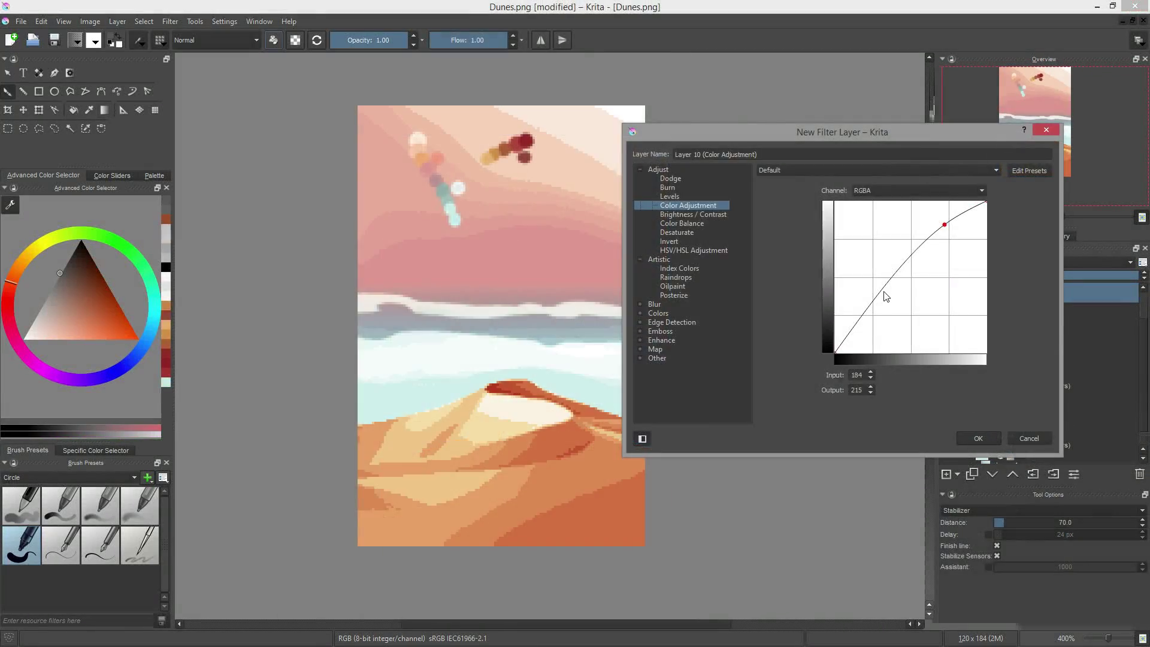
# - Set the RGBA curve's shadow point to input 81, output 81 and create the Color Adjustment filter layer
pyautogui.moveTo(886, 297); pyautogui.dragTo(883, 305)
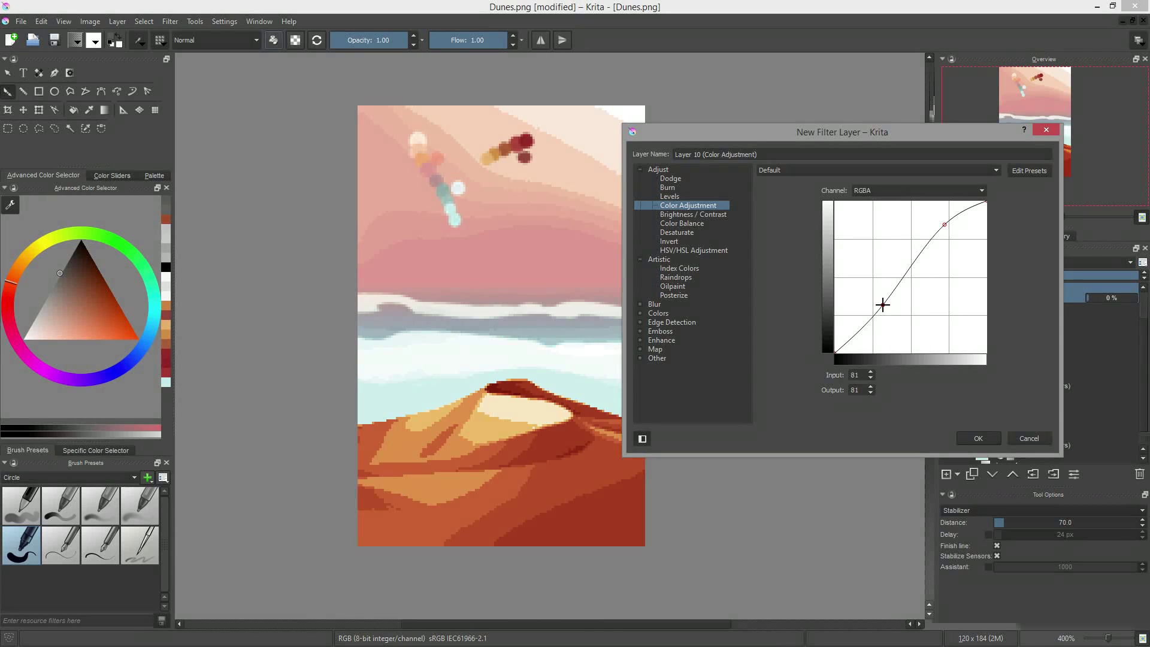
pyautogui.press('Return')
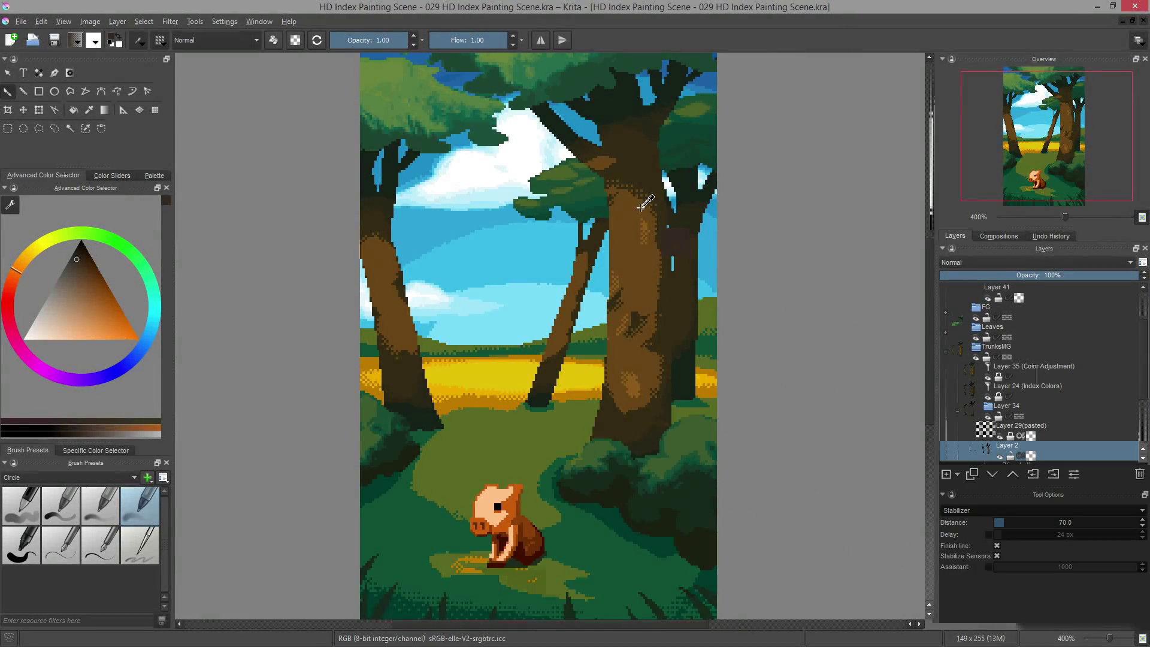
# - Try painting on the large tree trunk with browns sampled from the displayed indexed image
pyautogui.moveTo(640, 179); pyautogui.dragTo(641, 193)
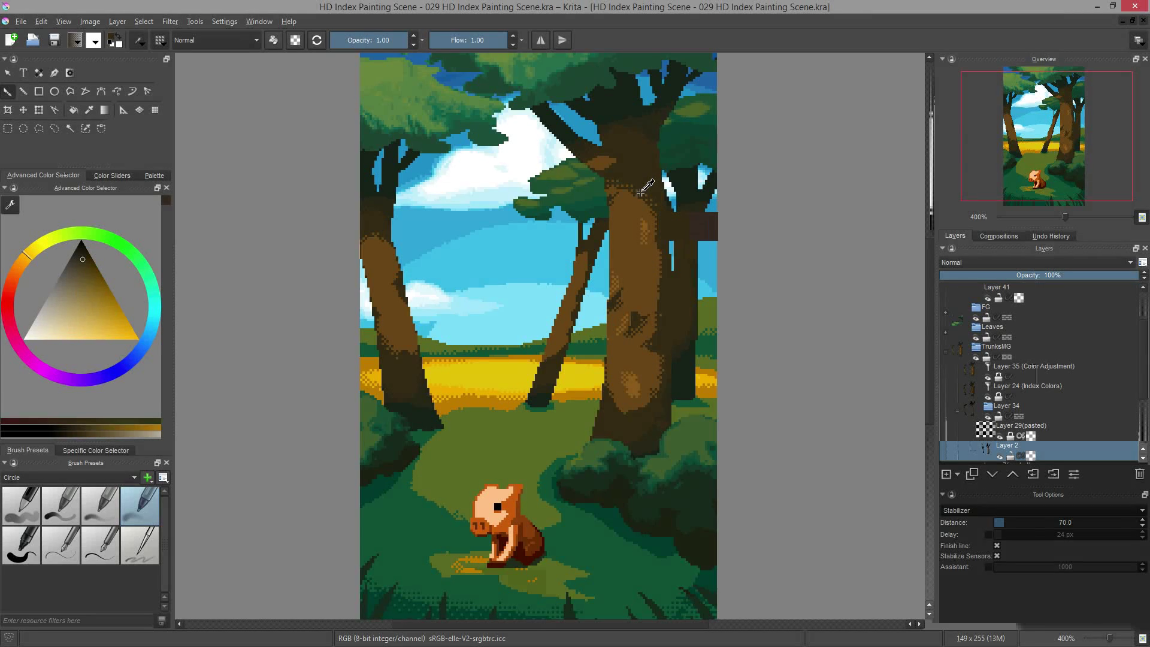
pyautogui.keyDown('ctrl'); pyautogui.click(640, 192); pyautogui.keyUp('ctrl')
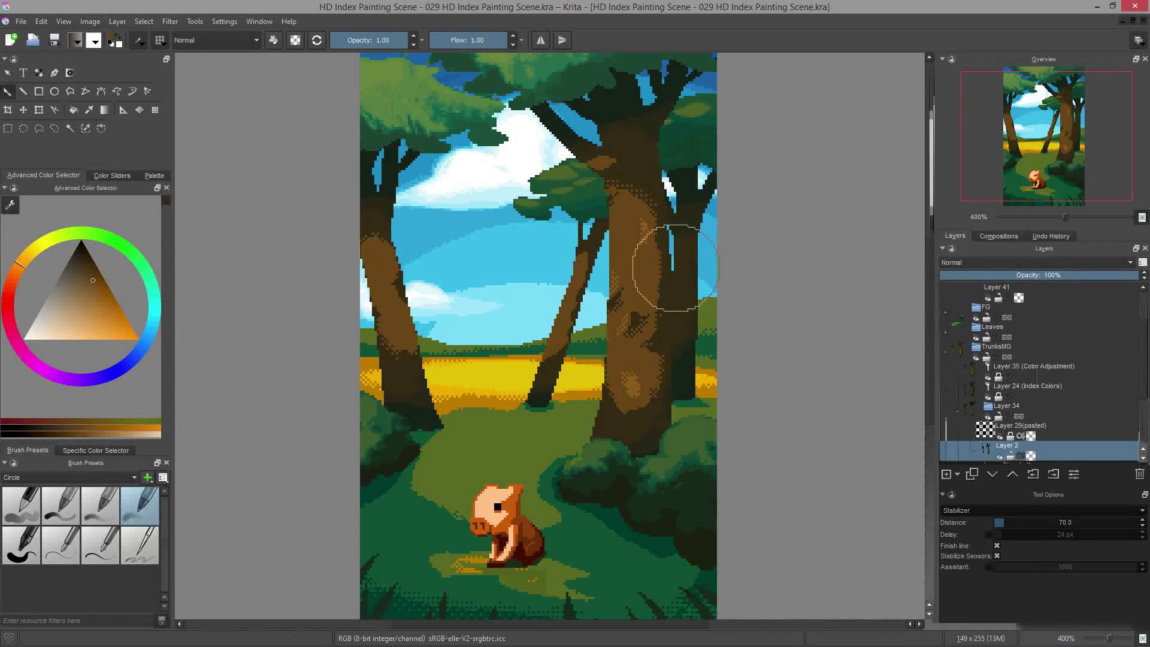
pyautogui.moveTo(647, 265); pyautogui.dragTo(616, 276)
pyautogui.hotkey('ctrl', 'z')
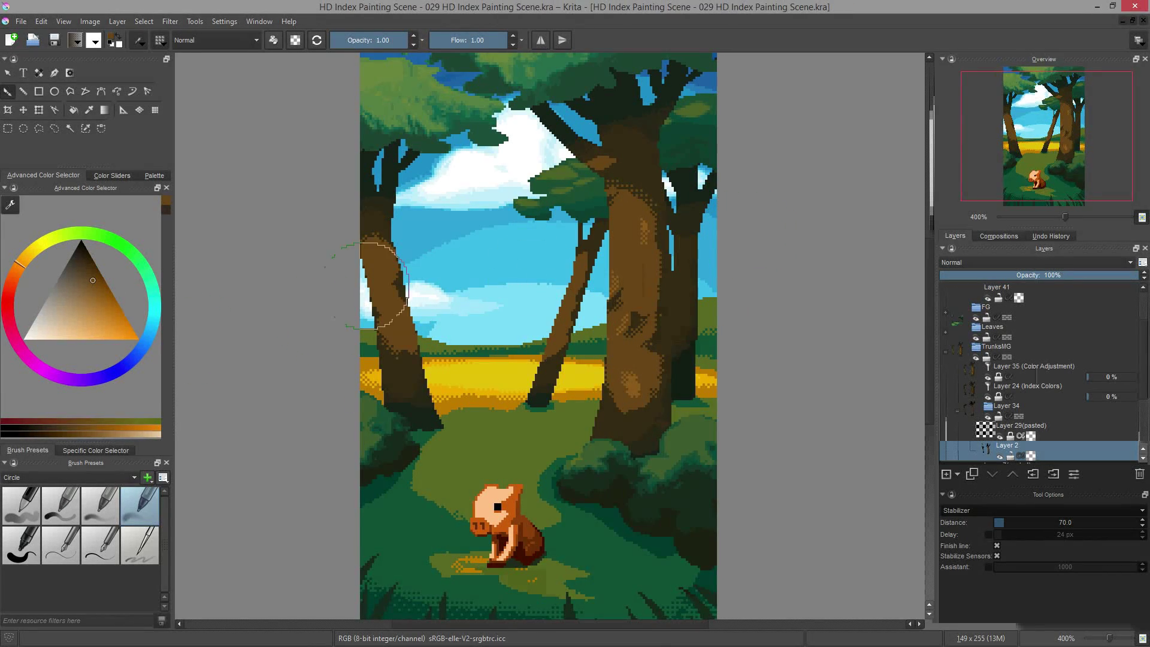
pyautogui.moveTo(637, 176); pyautogui.dragTo(526, 257)
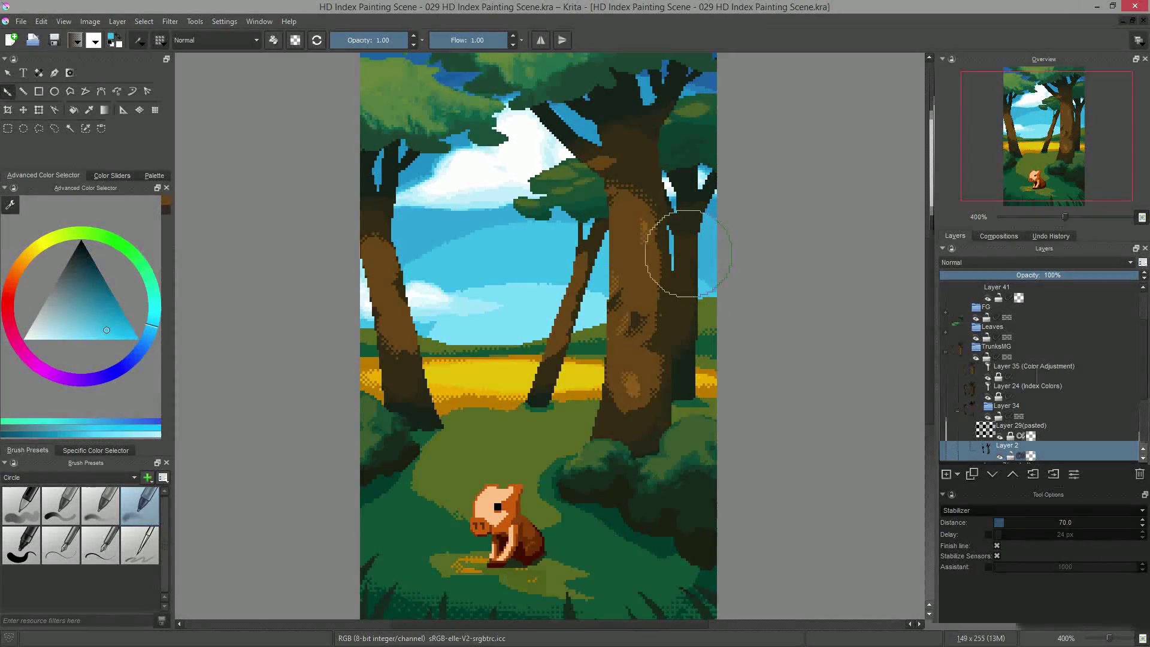
pyautogui.keyDown('ctrl'); pyautogui.click(634, 194); pyautogui.keyUp('ctrl')
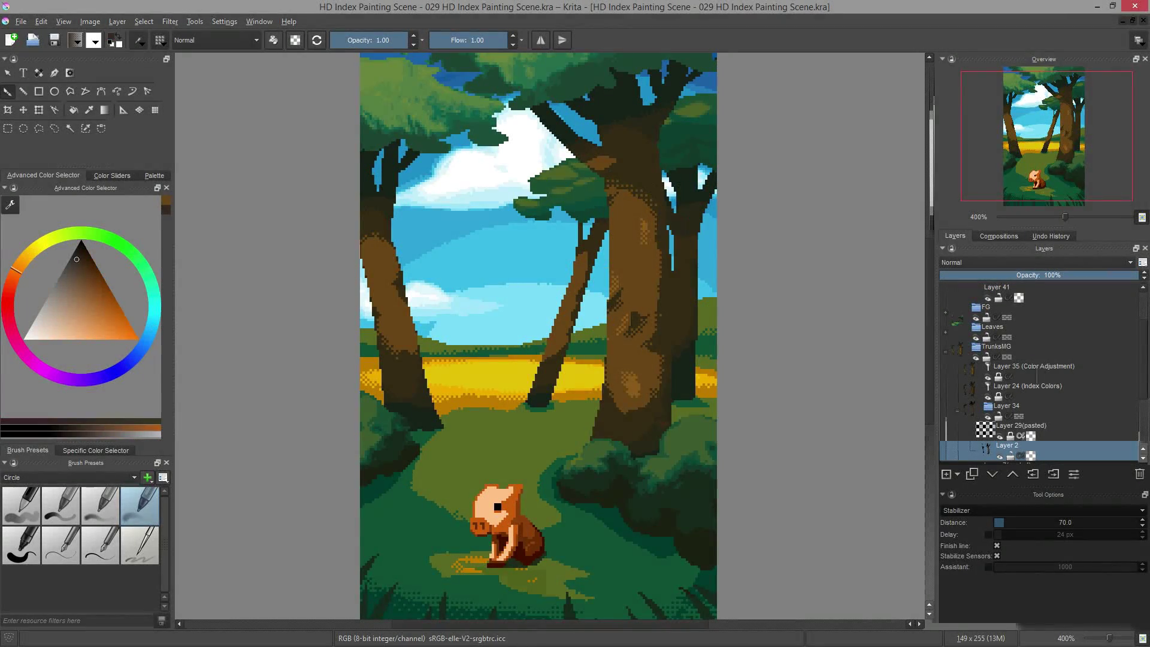
pyautogui.keyDown('ctrl'); pyautogui.click(635, 195); pyautogui.keyUp('ctrl')
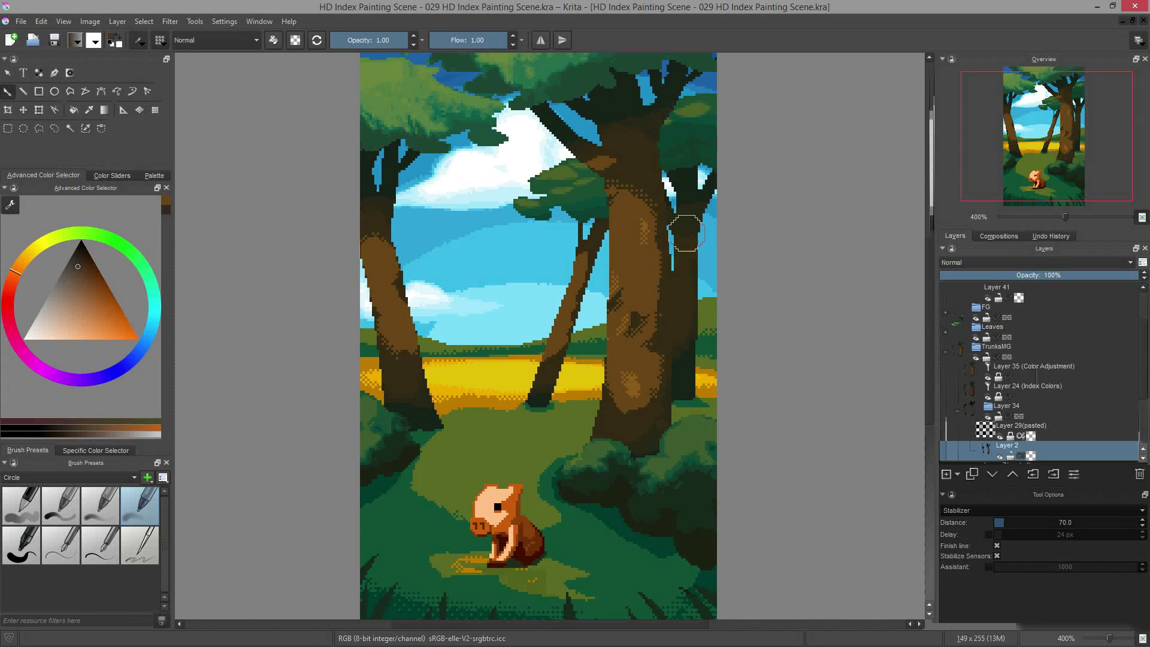
# - Sample a trunk tone directly from Layer 2, undo the test stroke, and turn on Preserve Alpha
pyautogui.keyDown('ctrl'); pyautogui.keyDown('alt'); pyautogui.click(637, 189); pyautogui.keyUp('alt'); pyautogui.keyUp('ctrl')
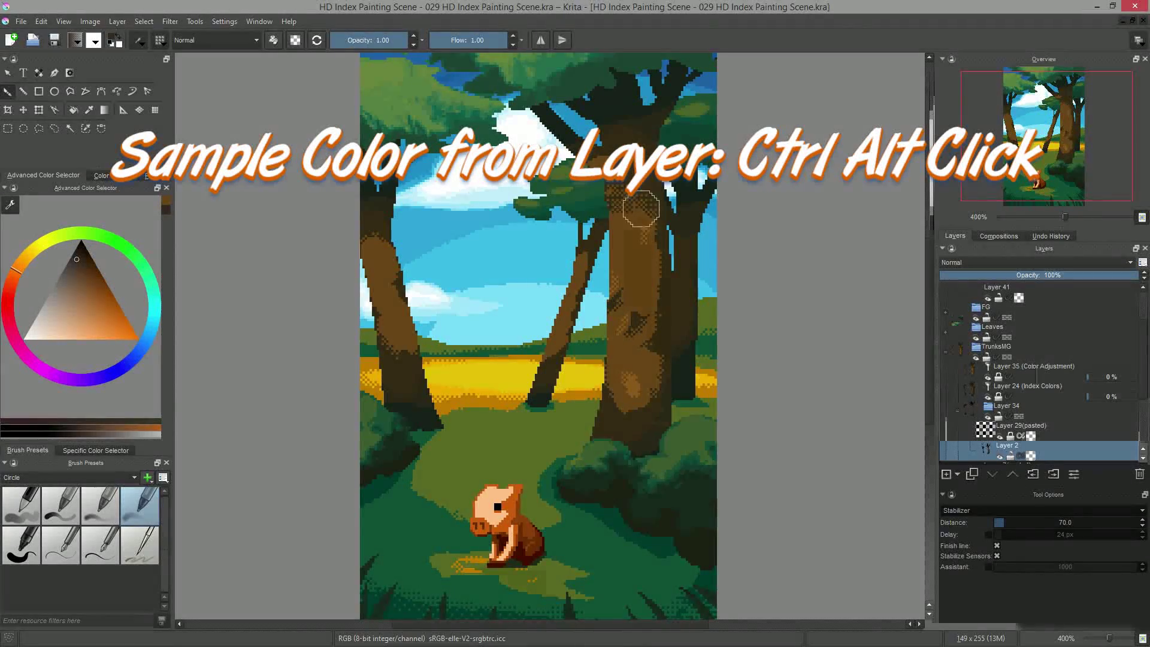
pyautogui.moveTo(641, 209); pyautogui.dragTo(645, 211)
pyautogui.hotkey('ctrl', 'z')
pyautogui.hotkey('shift', '/')
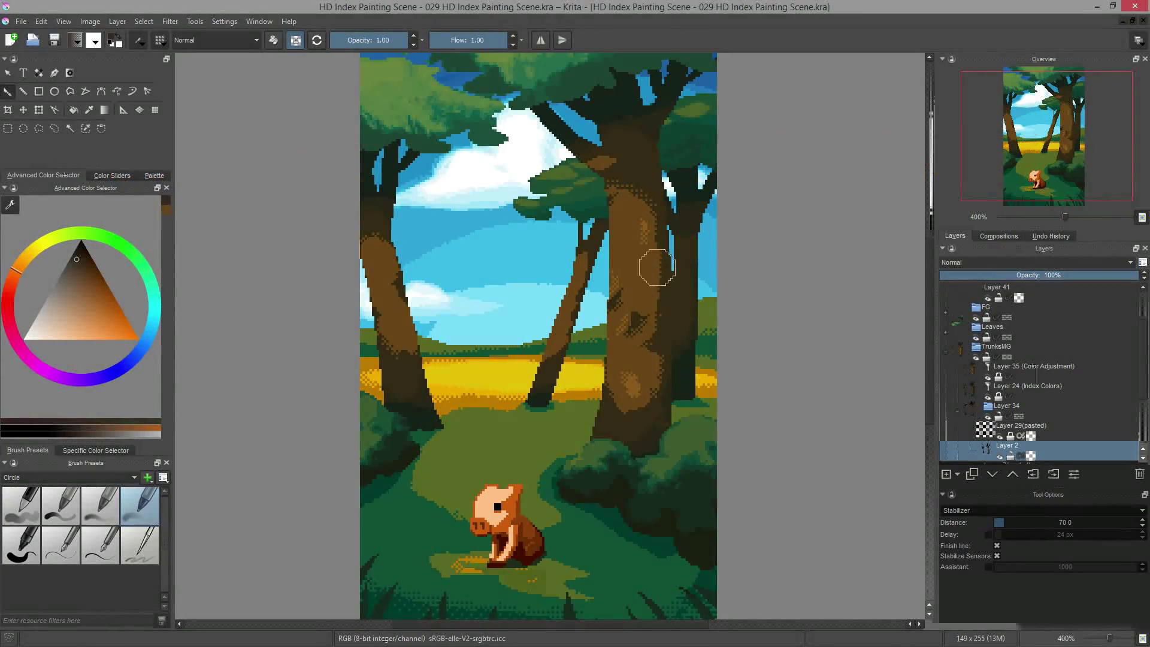
# - Shade the large trunk with light and dark tones sampled directly from Layer 2
pyautogui.keyDown('ctrl'); pyautogui.keyDown('alt'); pyautogui.click(650, 223); pyautogui.keyUp('alt'); pyautogui.keyUp('ctrl')
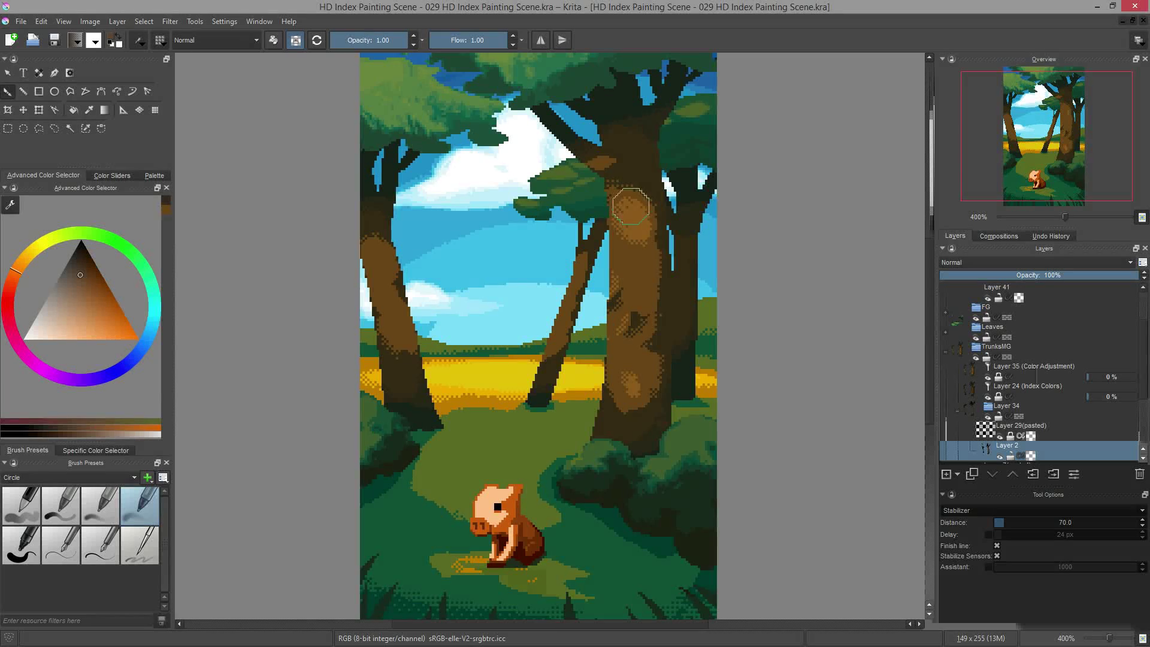
pyautogui.moveTo(631, 207); pyautogui.dragTo(627, 230)
pyautogui.keyDown('ctrl'); pyautogui.keyDown('alt'); pyautogui.click(639, 319); pyautogui.keyUp('alt'); pyautogui.keyUp('ctrl')
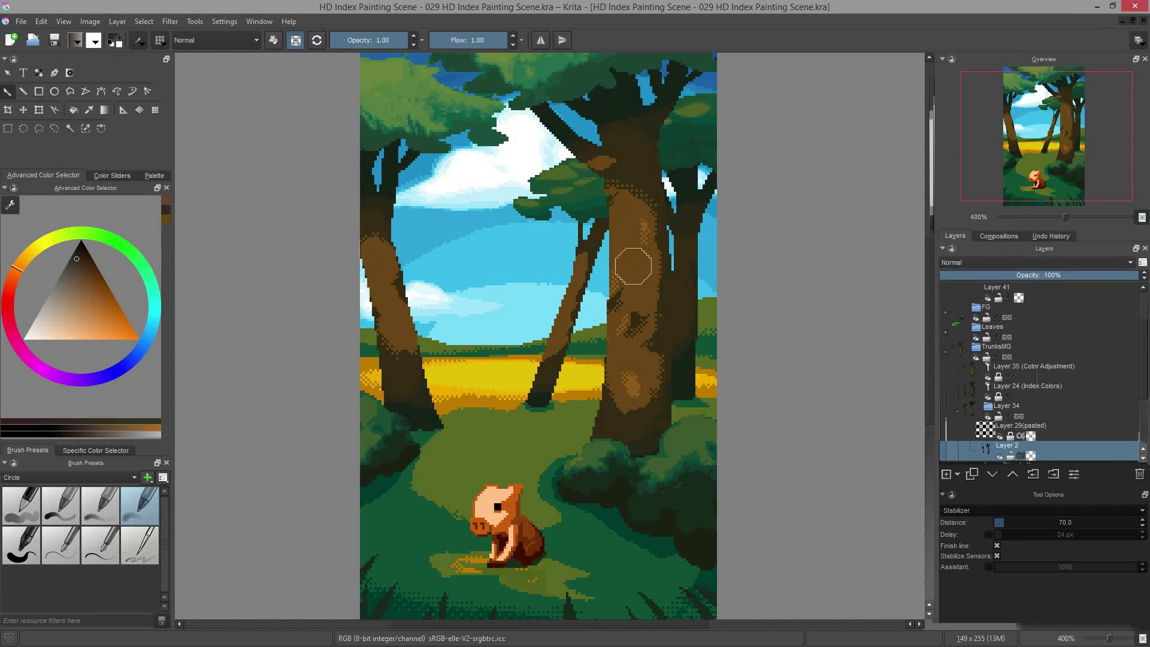
pyautogui.moveTo(635, 253); pyautogui.dragTo(634, 270)
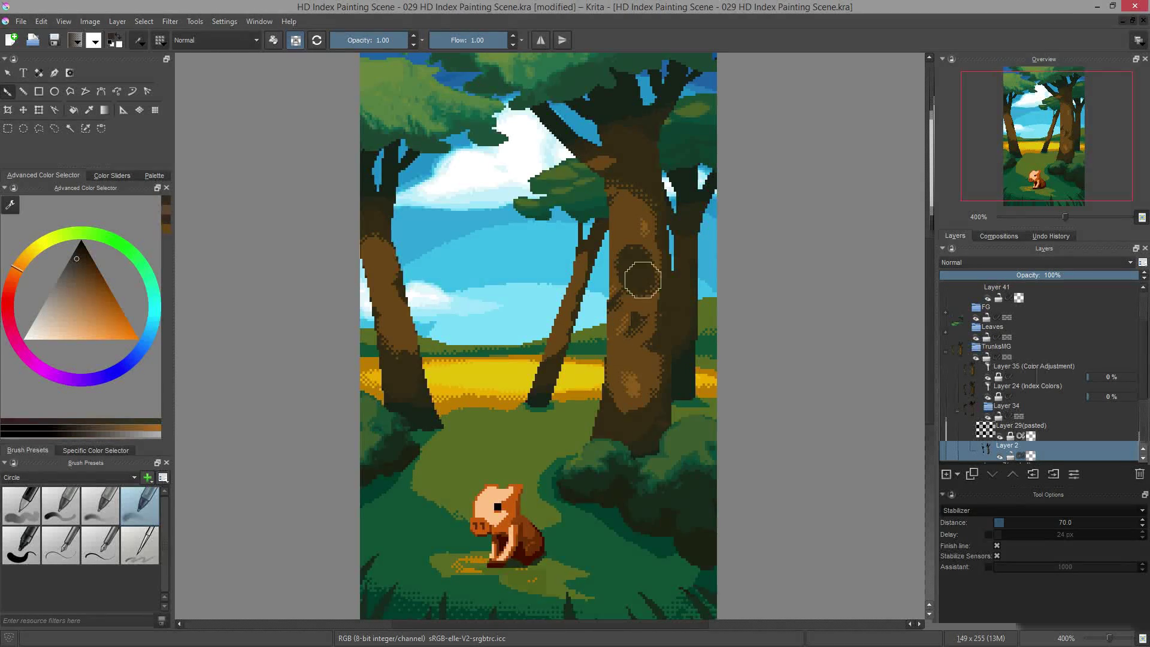
pyautogui.hotkey('ctrl', 'shift', 'z')
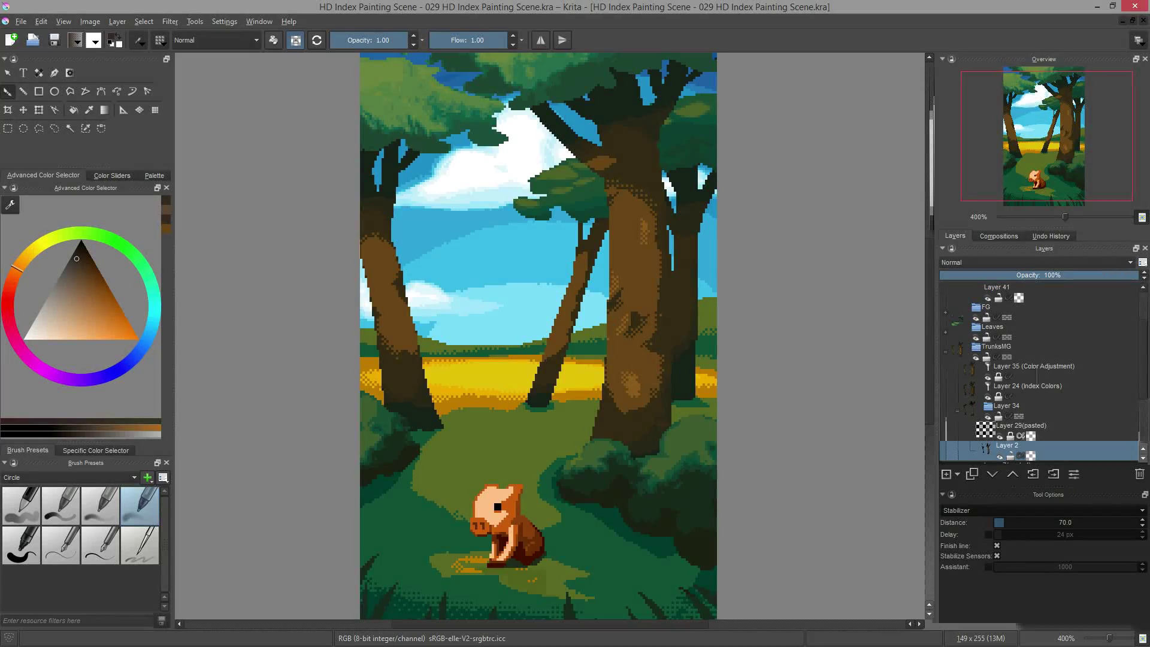
pyautogui.keyDown('ctrl'); pyautogui.click(660, 363); pyautogui.keyUp('ctrl')
pyautogui.hotkey('ctrl', 'z')
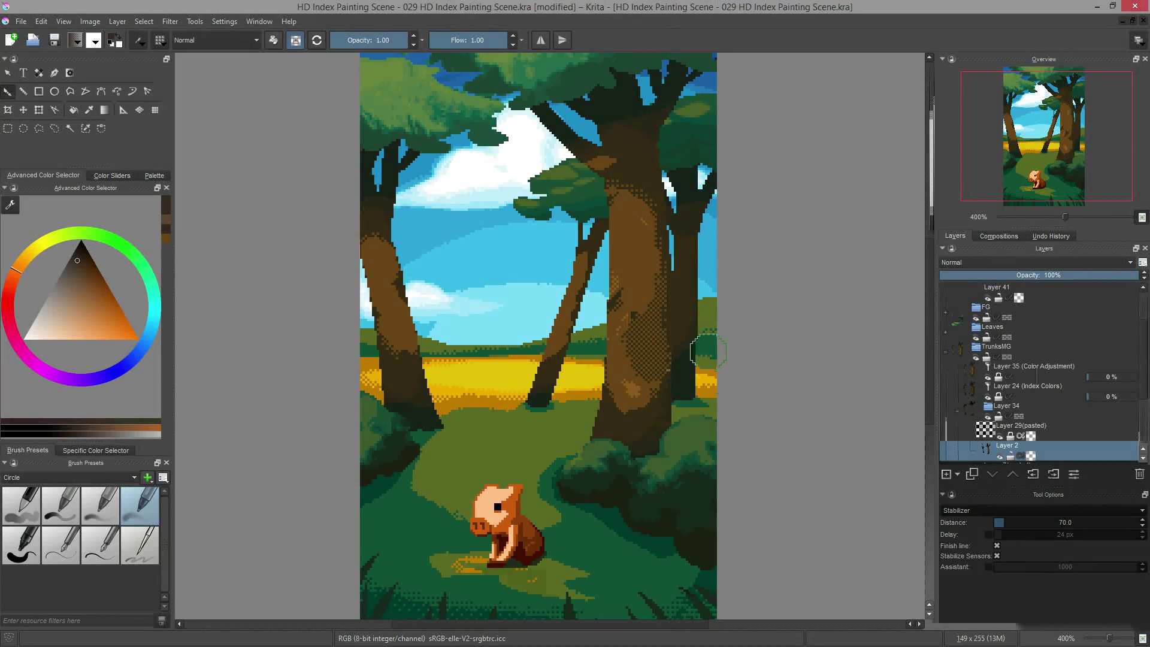
pyautogui.hotkey('ctrl', 'shift', 'z')
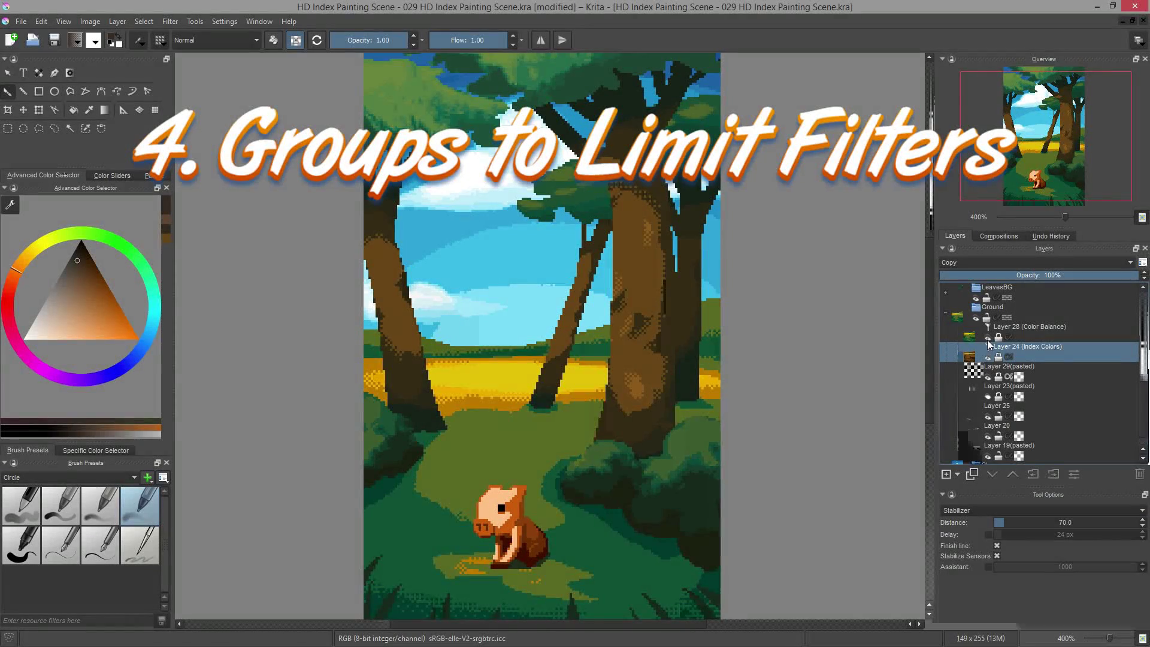
# - Toggle the Index Colors and Color Balance filters in the Ground group to compare their effect, and collapse the group
pyautogui.click(988, 357)
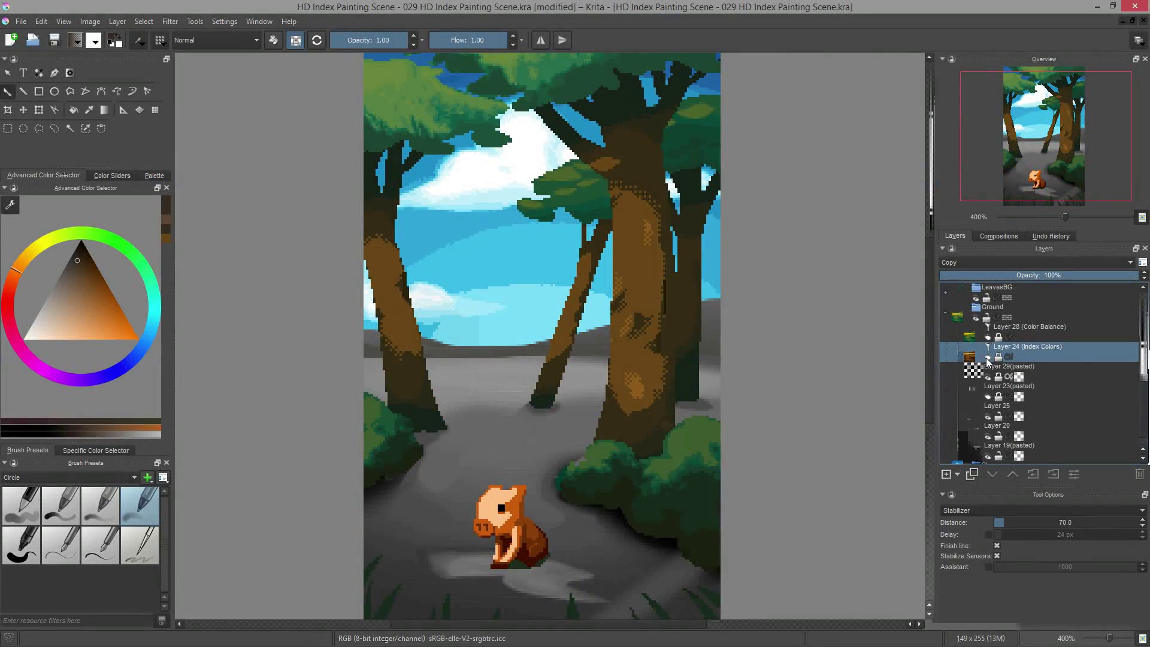
pyautogui.click(988, 358)
pyautogui.click(988, 338)
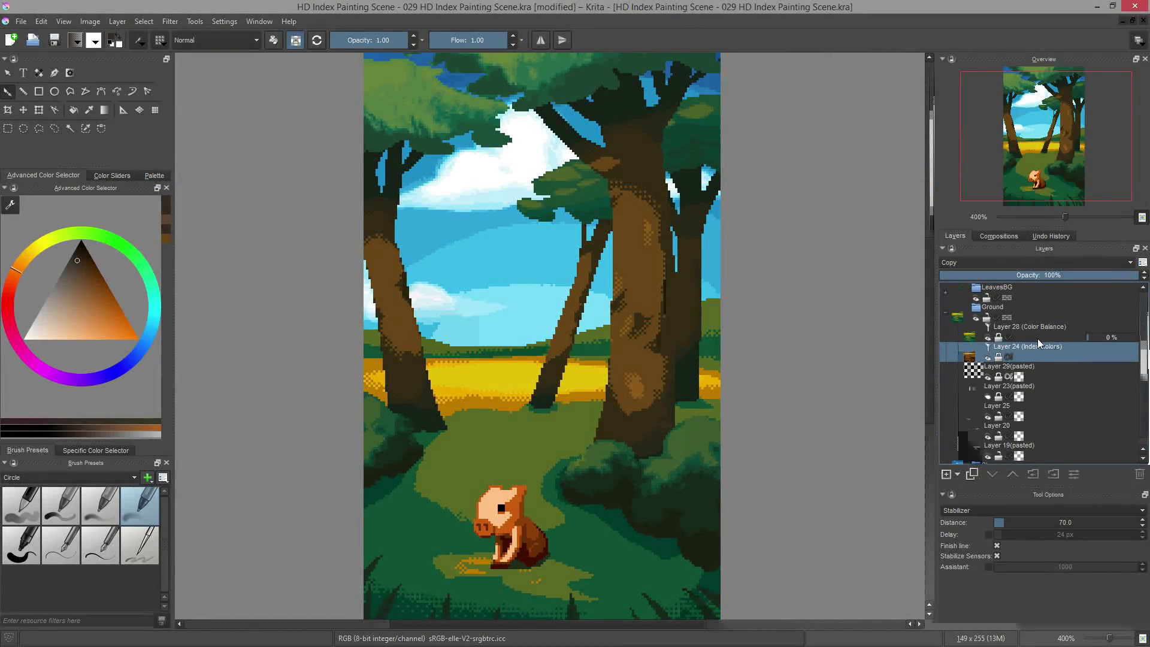
pyautogui.click(1017, 318)
pyautogui.click(945, 313)
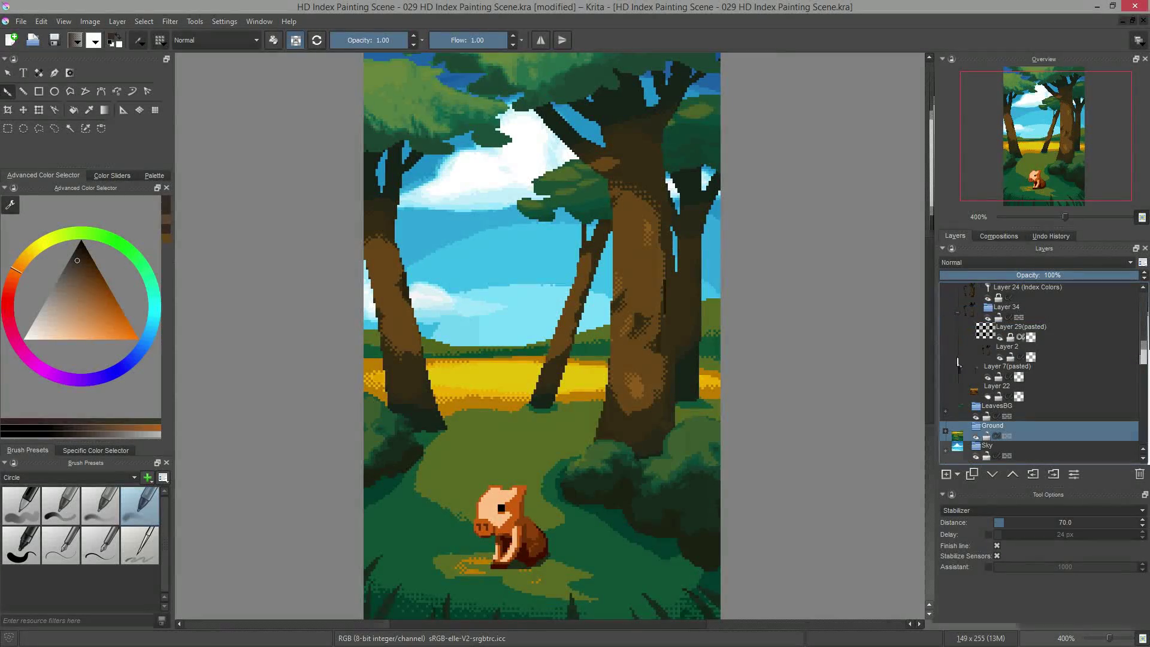
pyautogui.scroll(-3, 1054, 419)
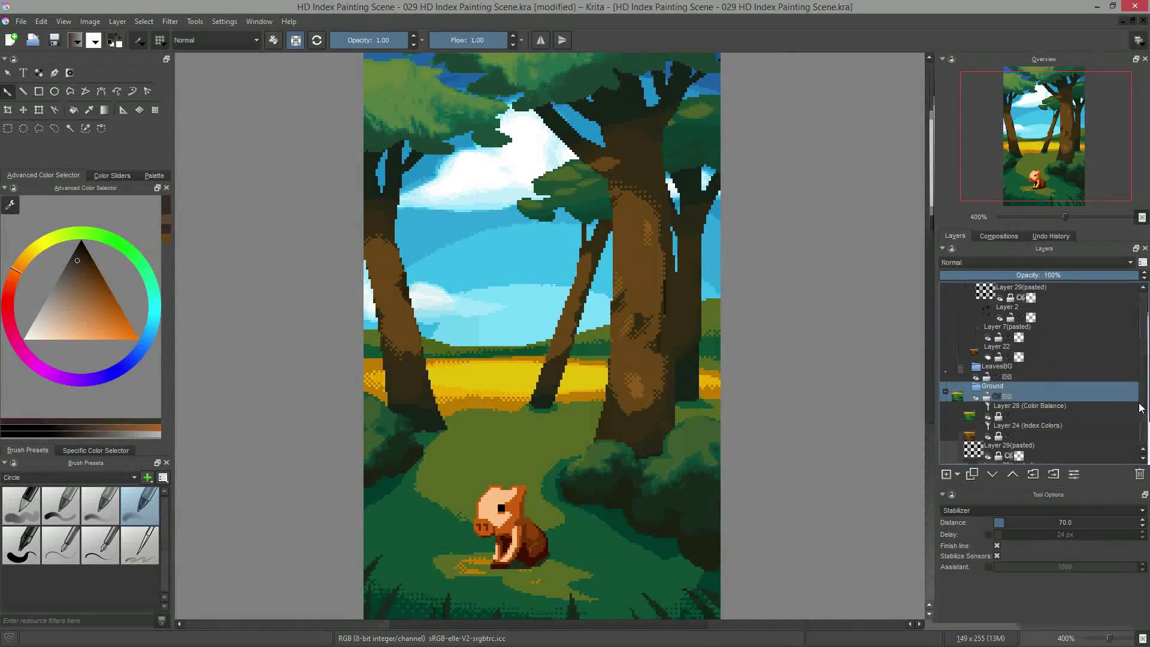
# - Add a Color Adjustment filter layer with a brightening RGBA curve above the Color Balance layer in the Ground group
pyautogui.click(1038, 394)
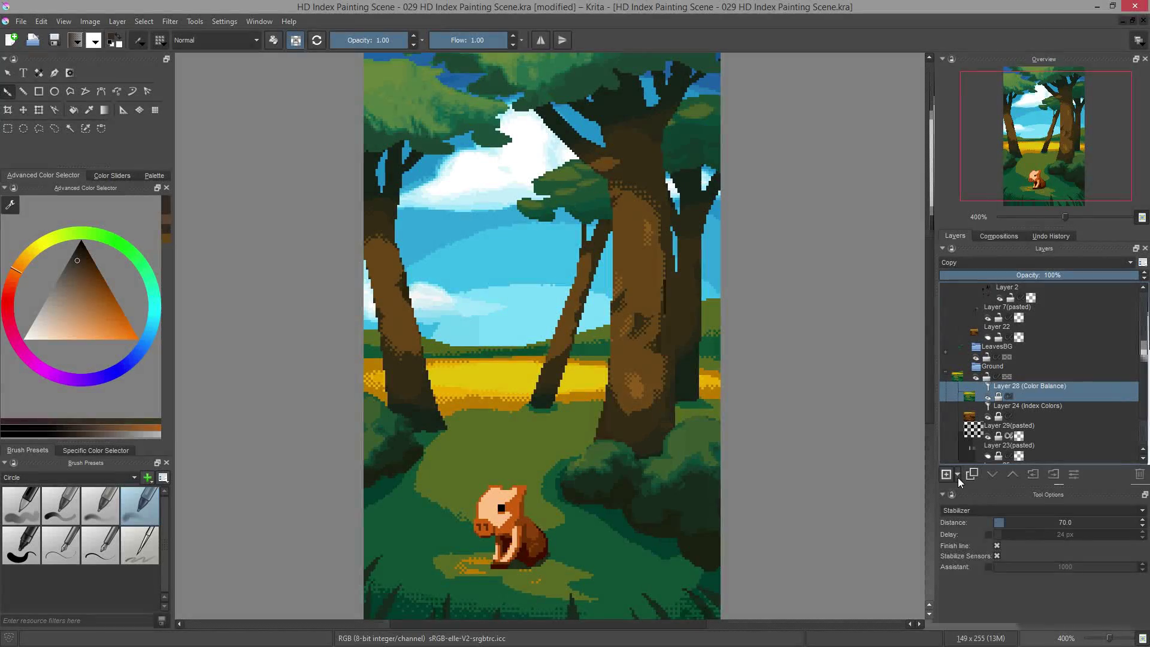
pyautogui.click(958, 475)
pyautogui.click(996, 540)
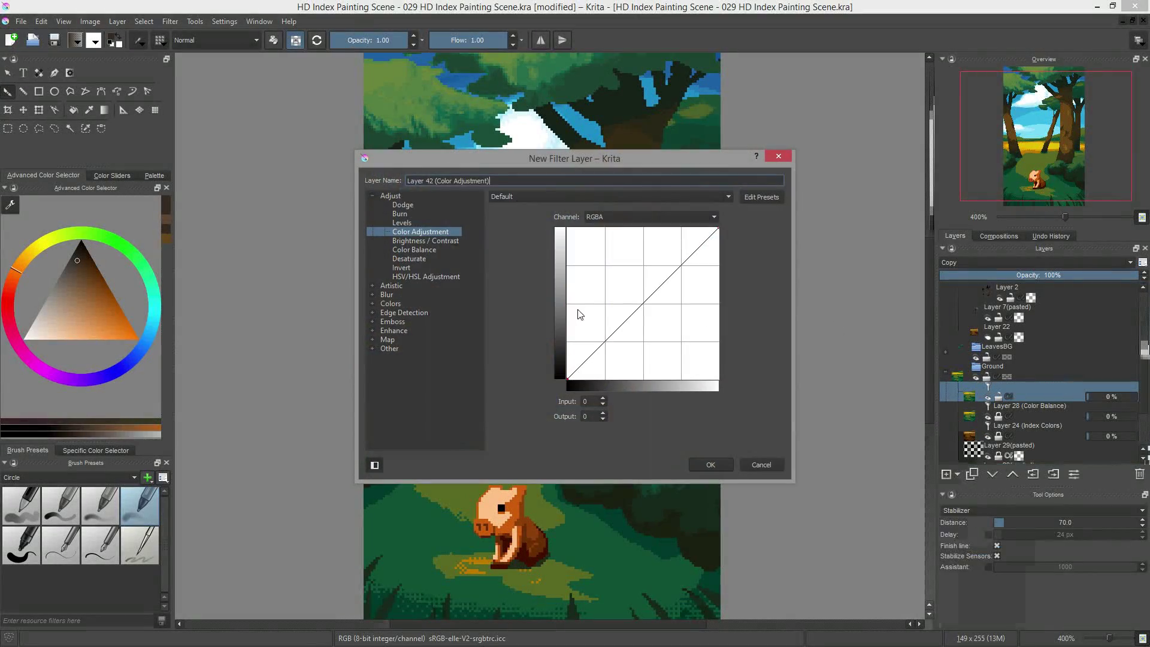
pyautogui.click(711, 466)
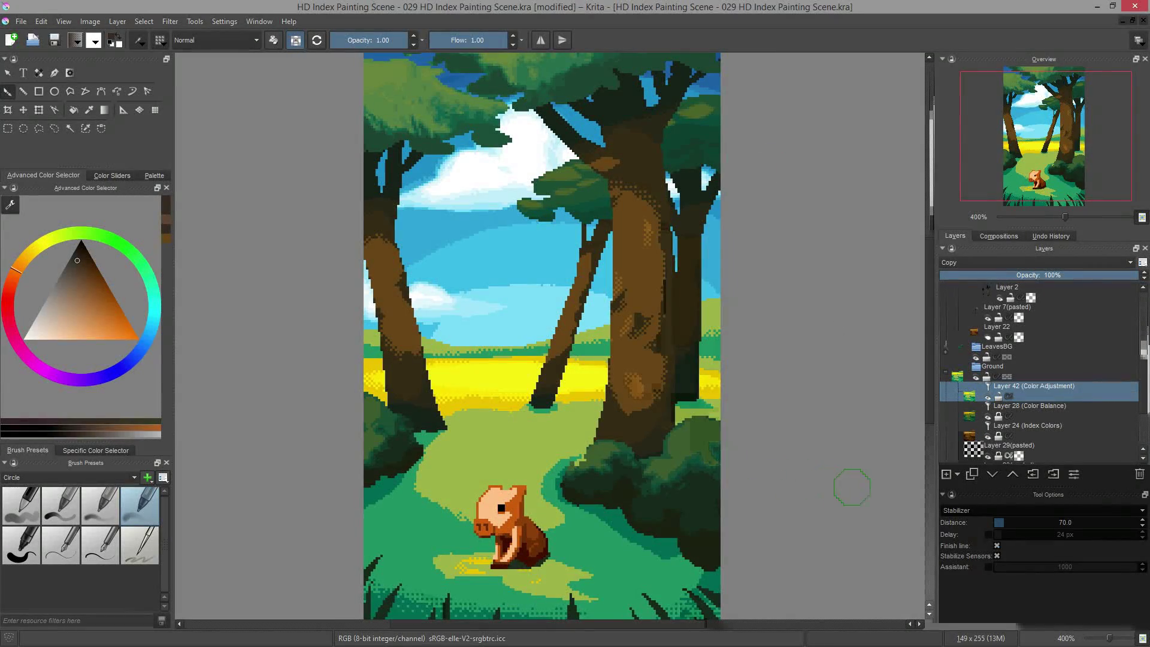
# - Move the Color Adjustment layer out of the Ground group to the top of the stack and toggle its visibility to compare
pyautogui.moveTo(1069, 389); pyautogui.dragTo(1049, 282)
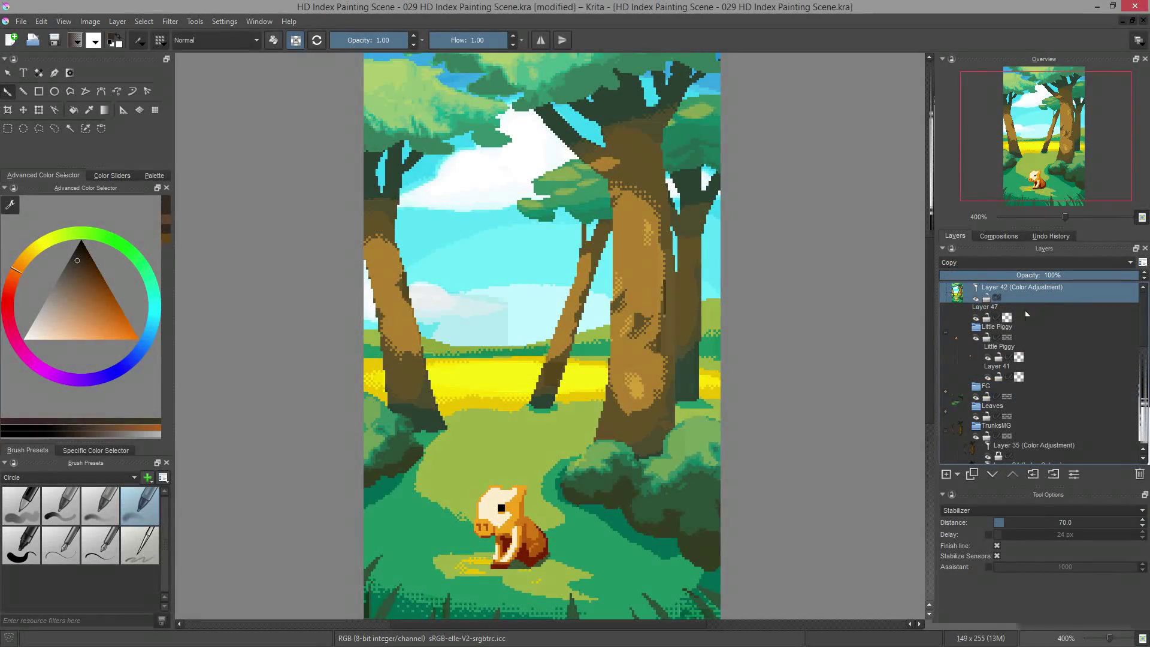
pyautogui.click(976, 299)
pyautogui.click(976, 300)
pyautogui.hotkey('ctrl', 'g')
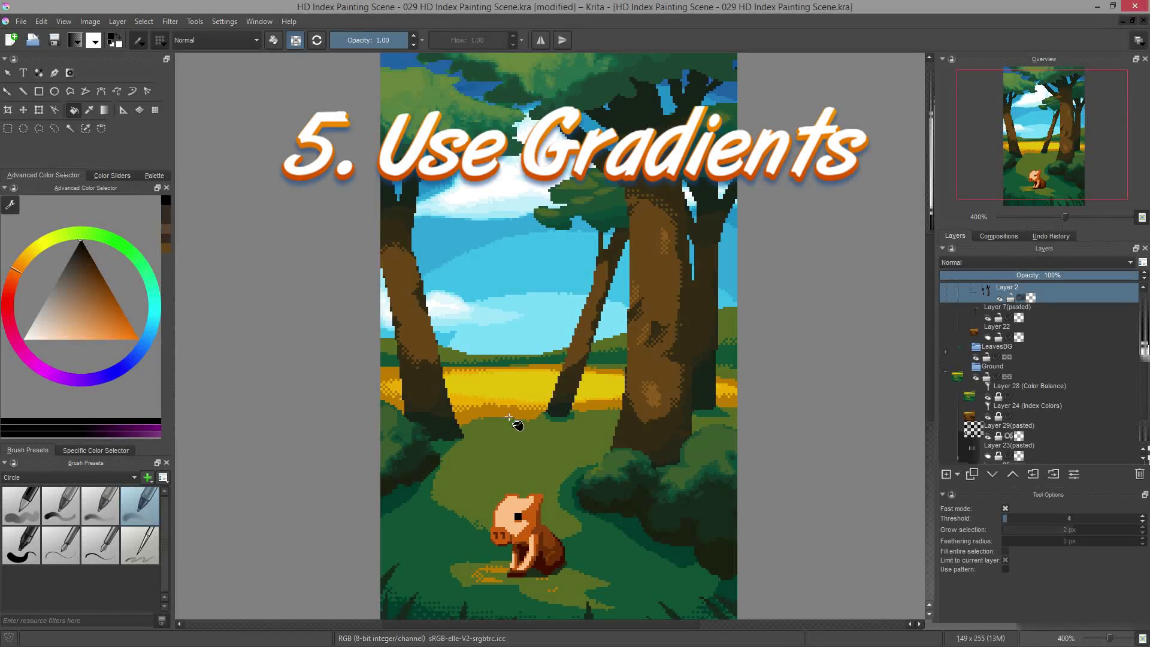
# - Try a linear gradient up the large trunk on Layer 2, undo it, and check the Foreground to Transparent gradient preset
pyautogui.click(106, 112)
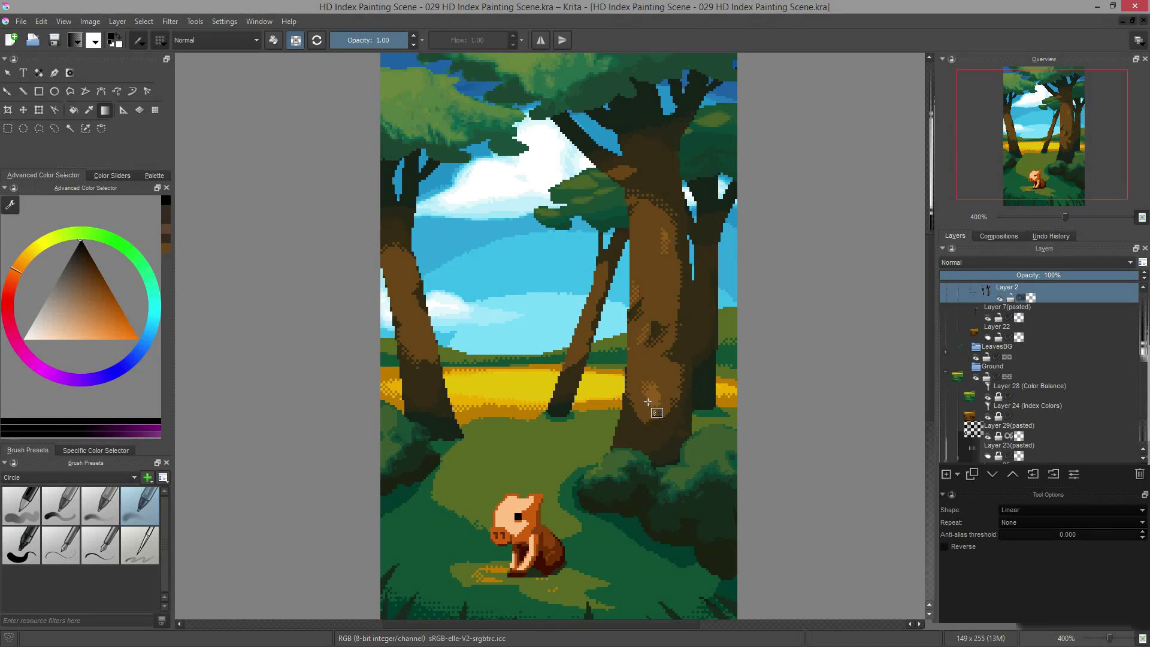
pyautogui.moveTo(652, 402); pyautogui.dragTo(650, 218)
pyautogui.hotkey('ctrl', 'z')
pyautogui.click(74, 41)
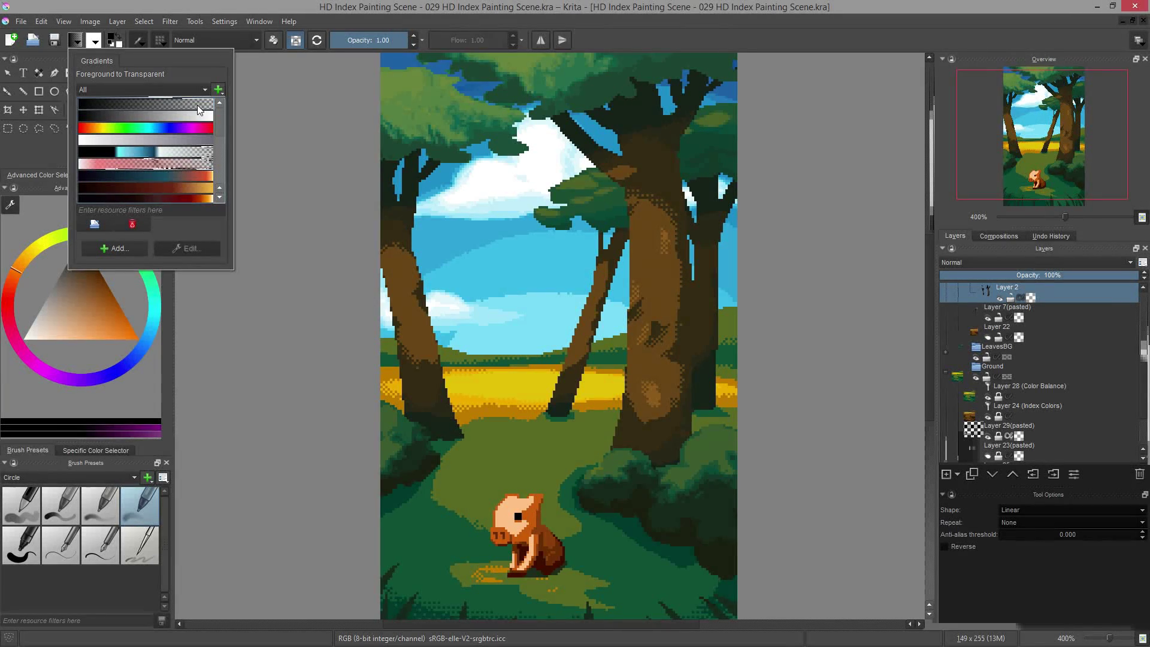
pyautogui.click(350, 210)
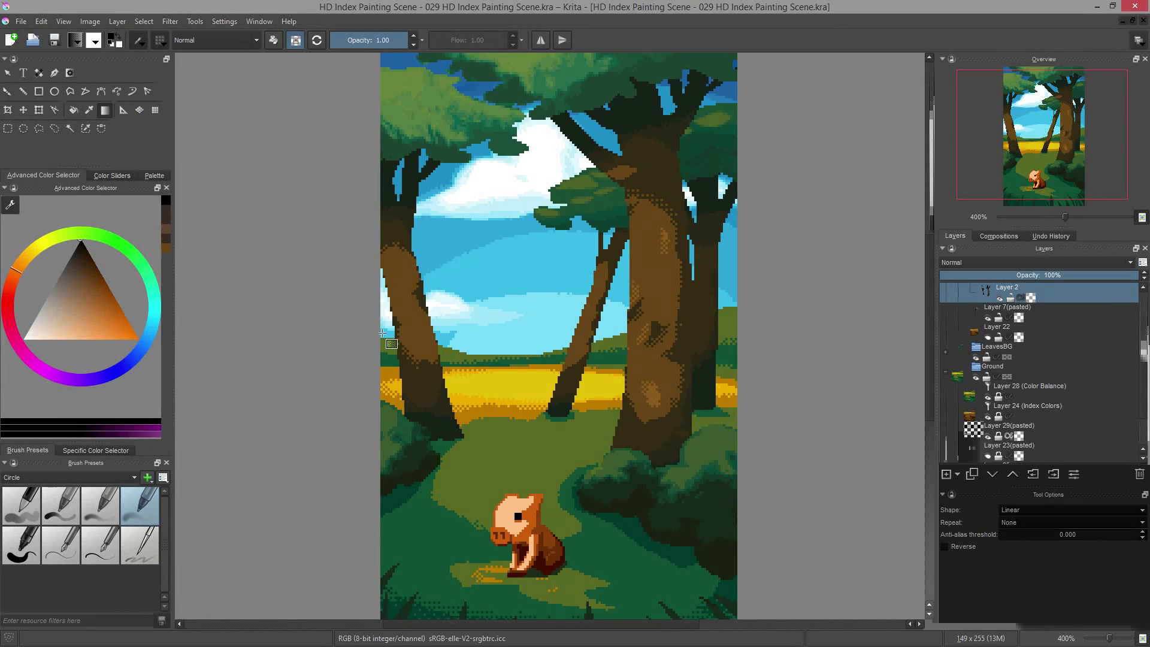
# - Try dark and light gradients vertically and horizontally across the trunks on Layer 2, undoing each one
pyautogui.click(75, 248)
pyautogui.moveTo(659, 129); pyautogui.dragTo(659, 457)
pyautogui.hotkey('ctrl', 'z')
pyautogui.moveTo(90, 290); pyautogui.dragTo(28, 311)
pyautogui.moveTo(665, 453); pyautogui.dragTo(649, 208)
pyautogui.hotkey('ctrl', 'z')
pyautogui.moveTo(558, 255); pyautogui.dragTo(707, 255)
pyautogui.hotkey('ctrl', 'z')
# - Try a light horizontal gradient limited to a freehand selection around the large tree, and undo it
pyautogui.press('l')
pyautogui.moveTo(615, 61)
pyautogui.mouseDown()
pyautogui.moveTo(496, 106)
pyautogui.moveTo(689, 31)
pyautogui.mouseUp()
pyautogui.click(105, 110)
pyautogui.moveTo(605, 261); pyautogui.dragTo(691, 259)
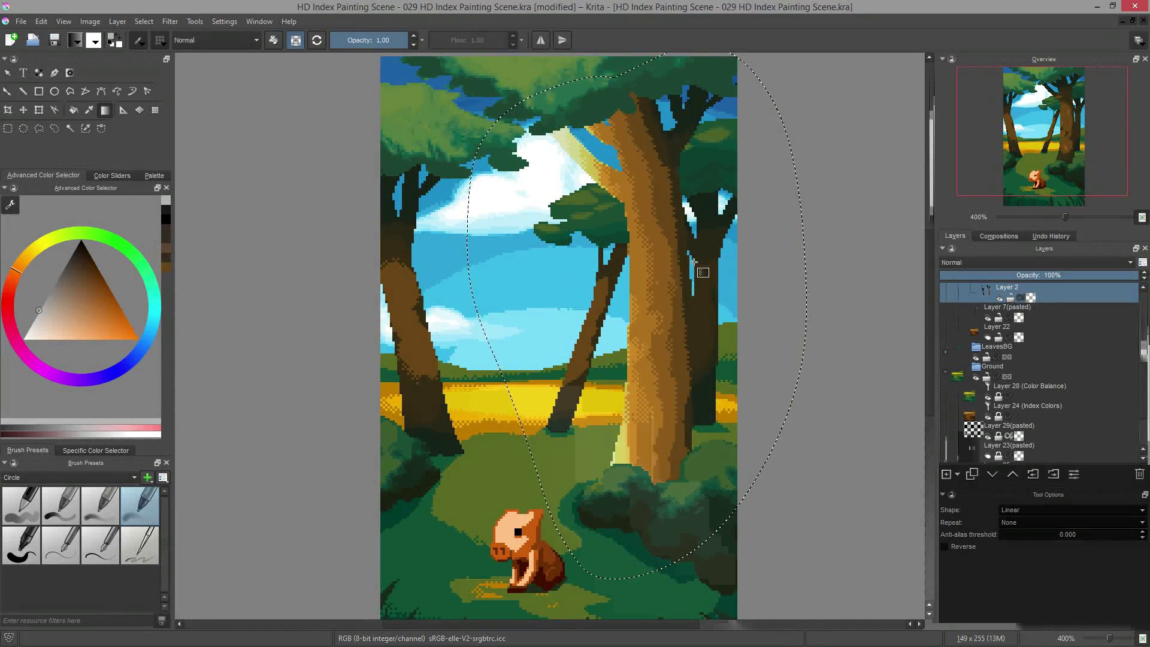
pyautogui.hotkey('ctrl', 'z')
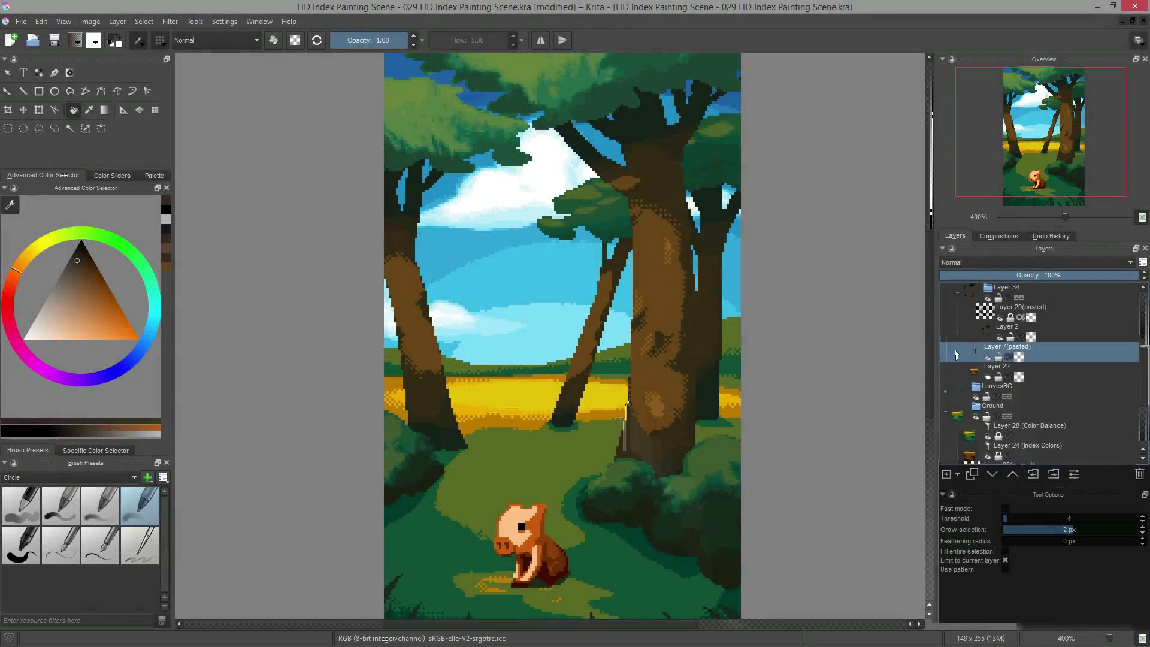
# - Outline a thin forked trunk beside the left tree with a freehand selection on Layer 7(pasted) and fill it with the foreground color
pyautogui.hotkey('ctrl', 'shift', 'f')
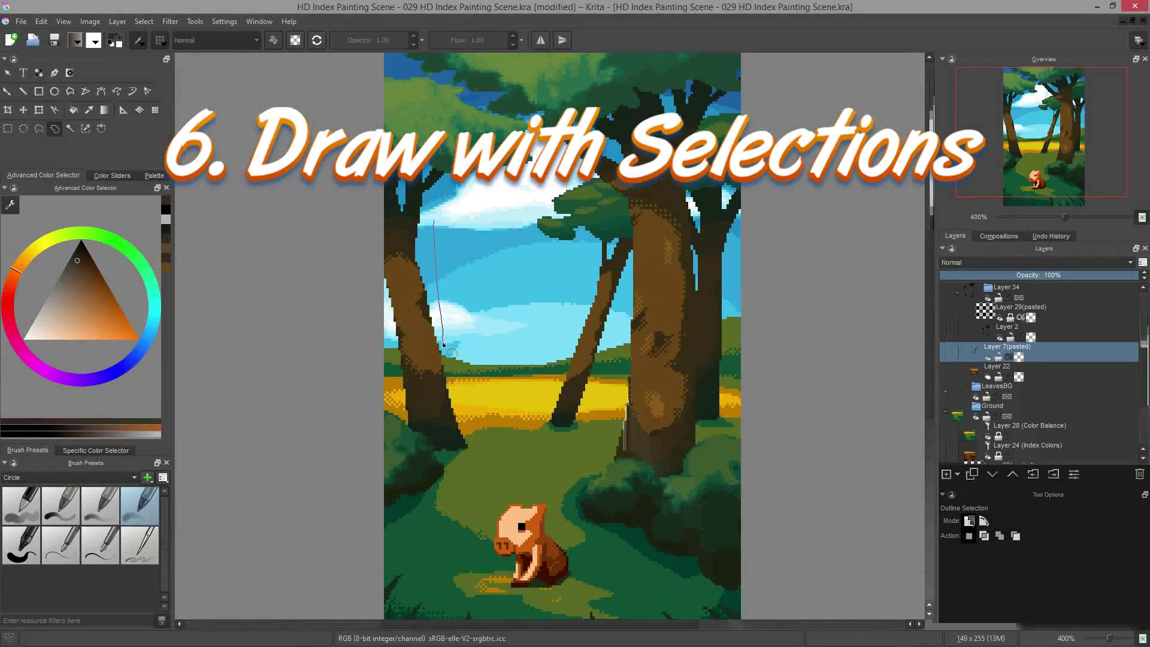
pyautogui.moveTo(444, 374); pyautogui.dragTo(469, 407)
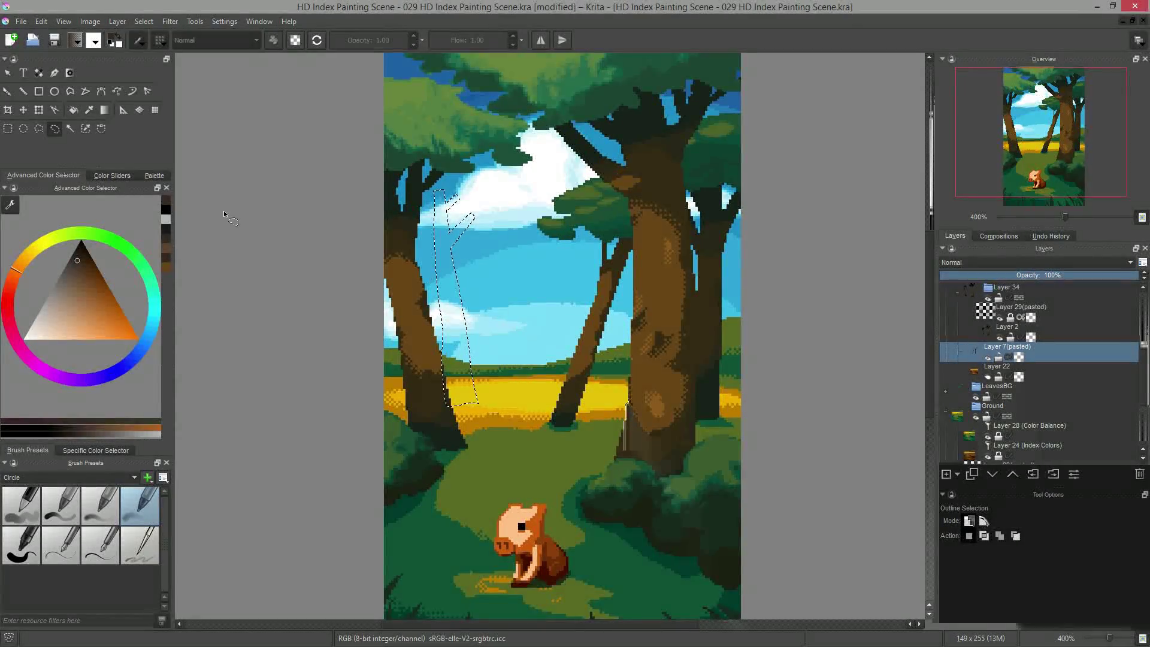
pyautogui.click(74, 111)
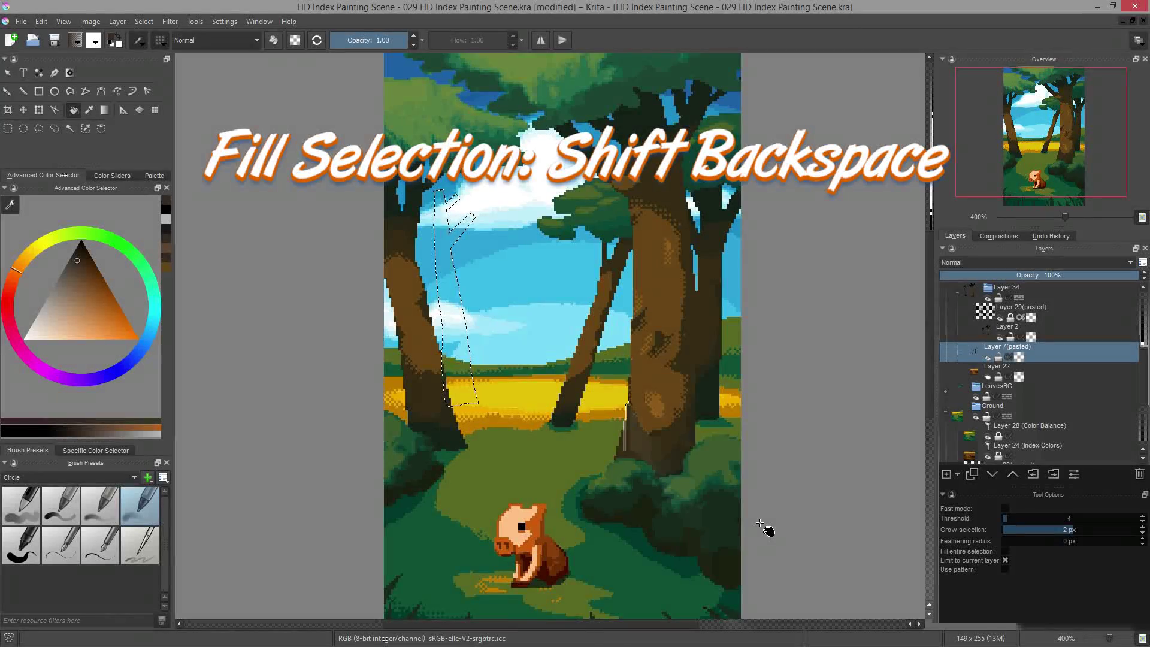
pyautogui.hotkey('shift', 'BackSpace')
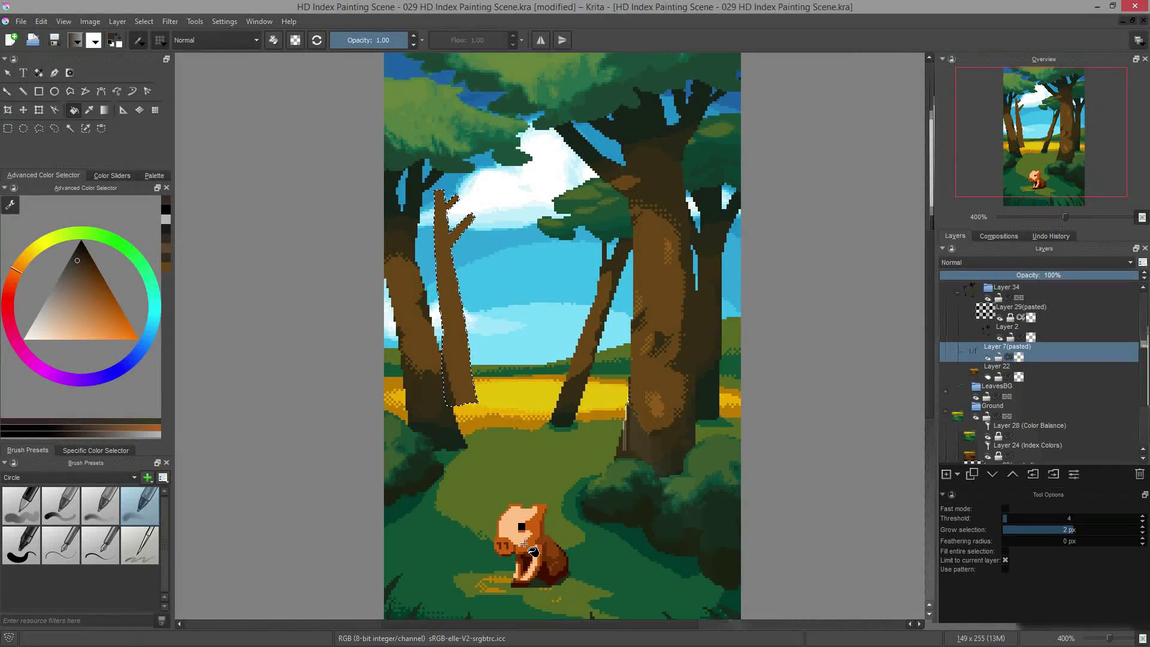
# - Pick an orange foreground color, fill the trunk selection with the white background color, and open the pop-up palette
pyautogui.rightClick(523, 334)
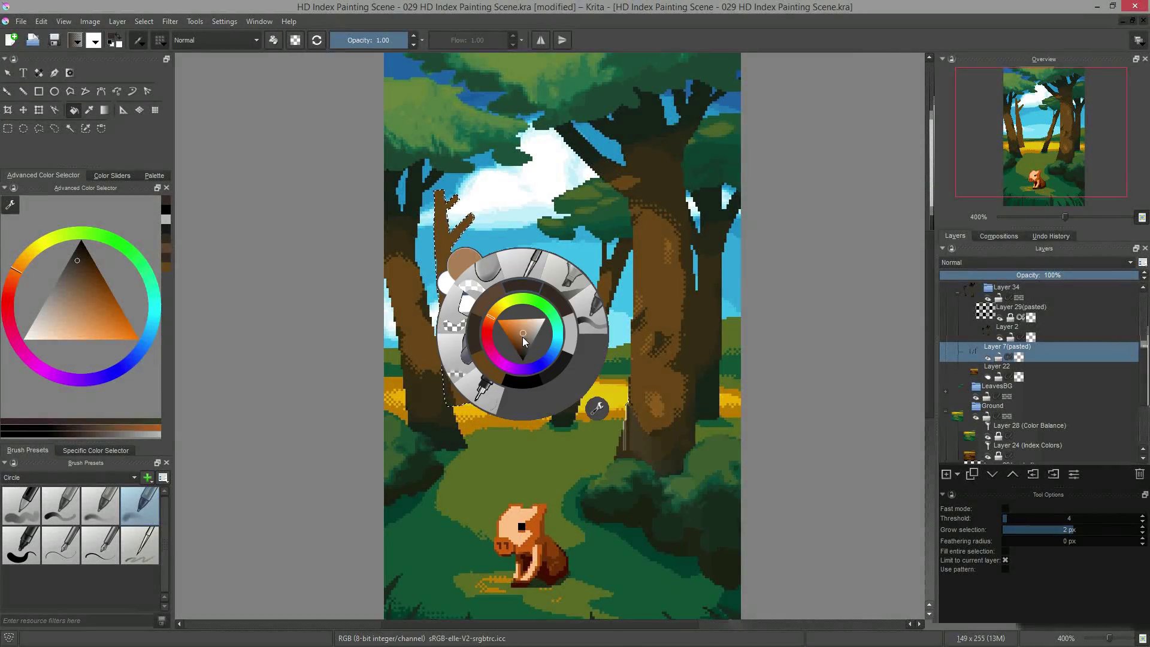
pyautogui.click(511, 320)
pyautogui.click(512, 246)
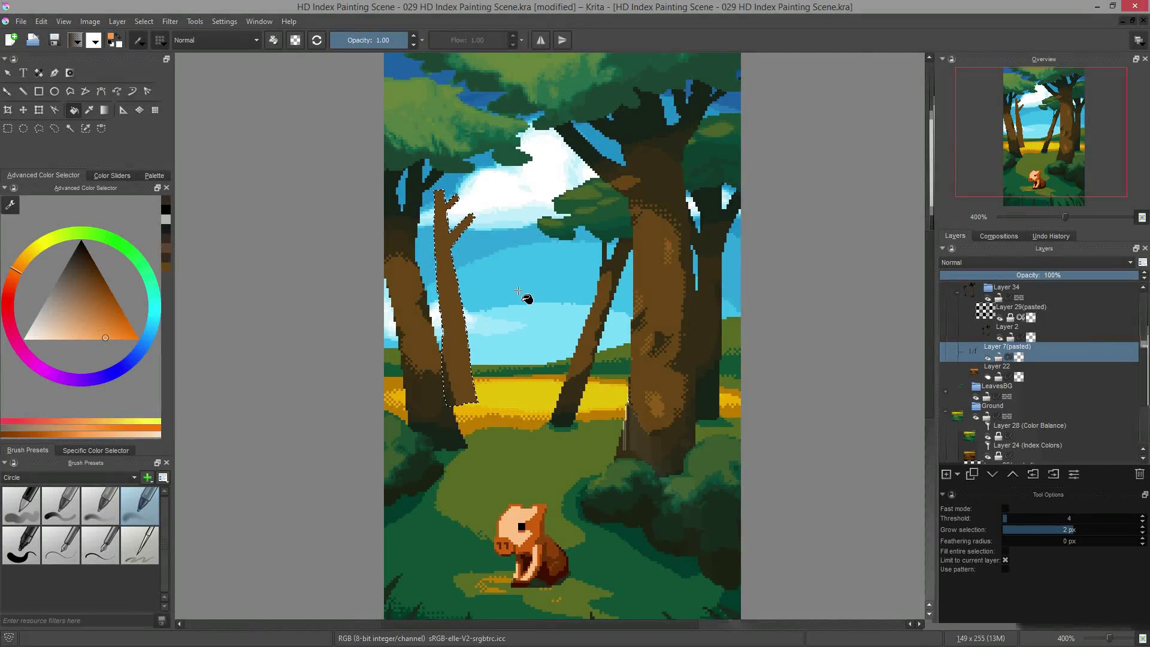
pyautogui.press('BackSpace')
pyautogui.rightClick(488, 250)
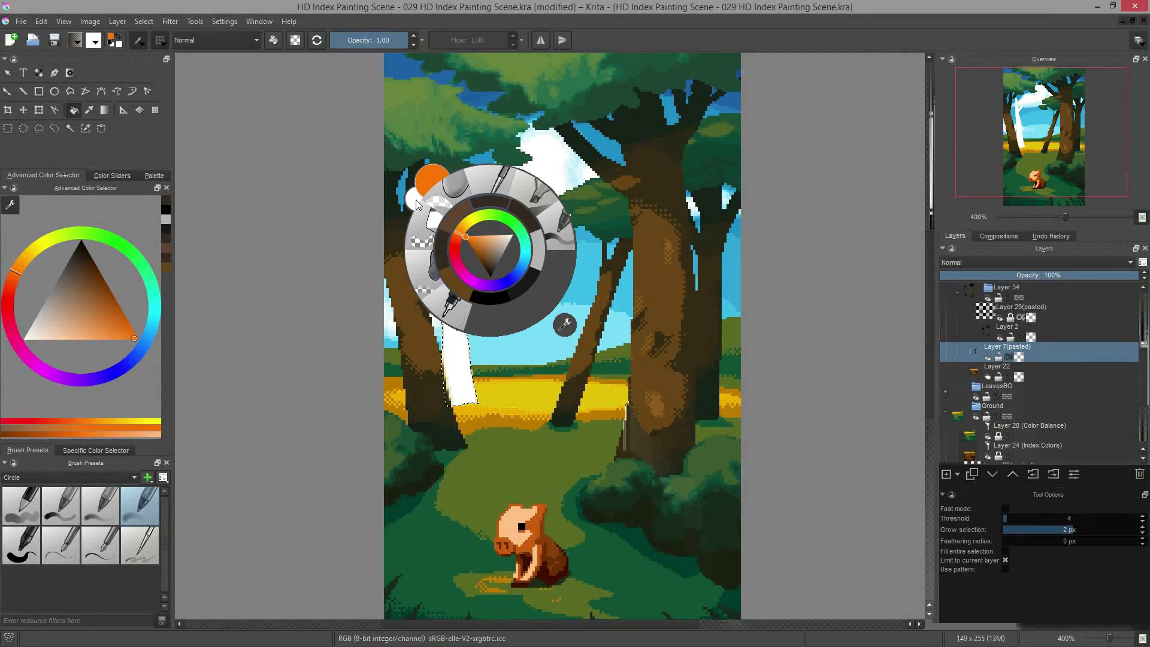
# - Pick a magenta foreground color, undo the white fill of the forked trunk and clear its selection
pyautogui.click(490, 297)
pyautogui.click(600, 392)
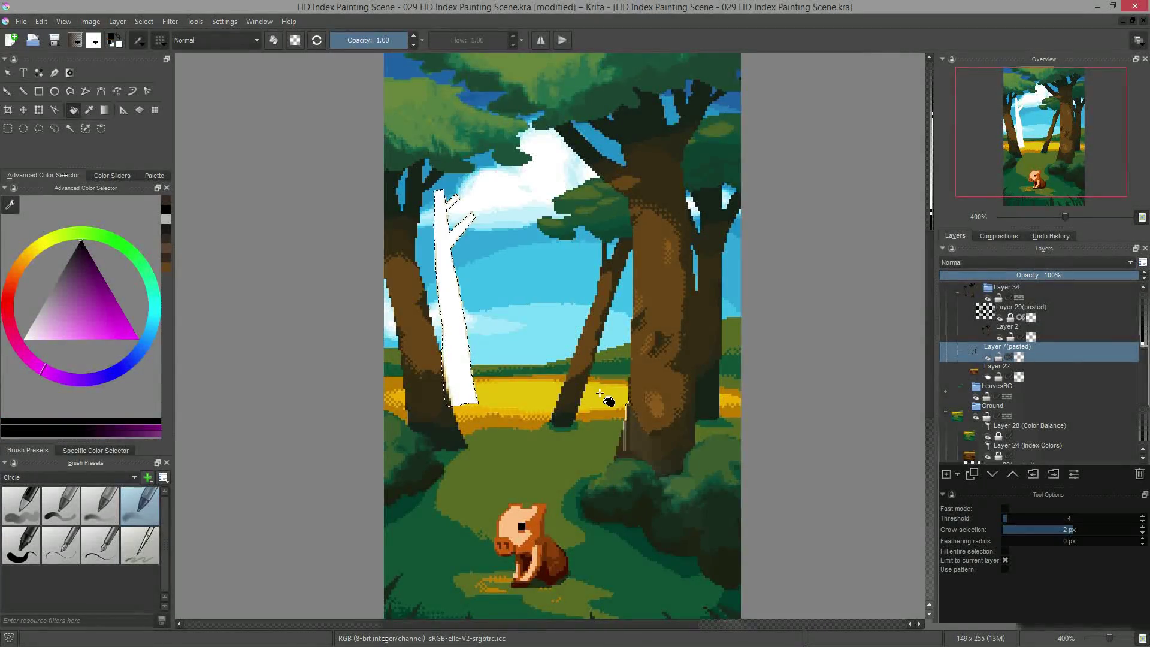
pyautogui.hotkey('ctrl', 'z')
pyautogui.press('b')
pyautogui.hotkey('ctrl', 'shift', 'a')
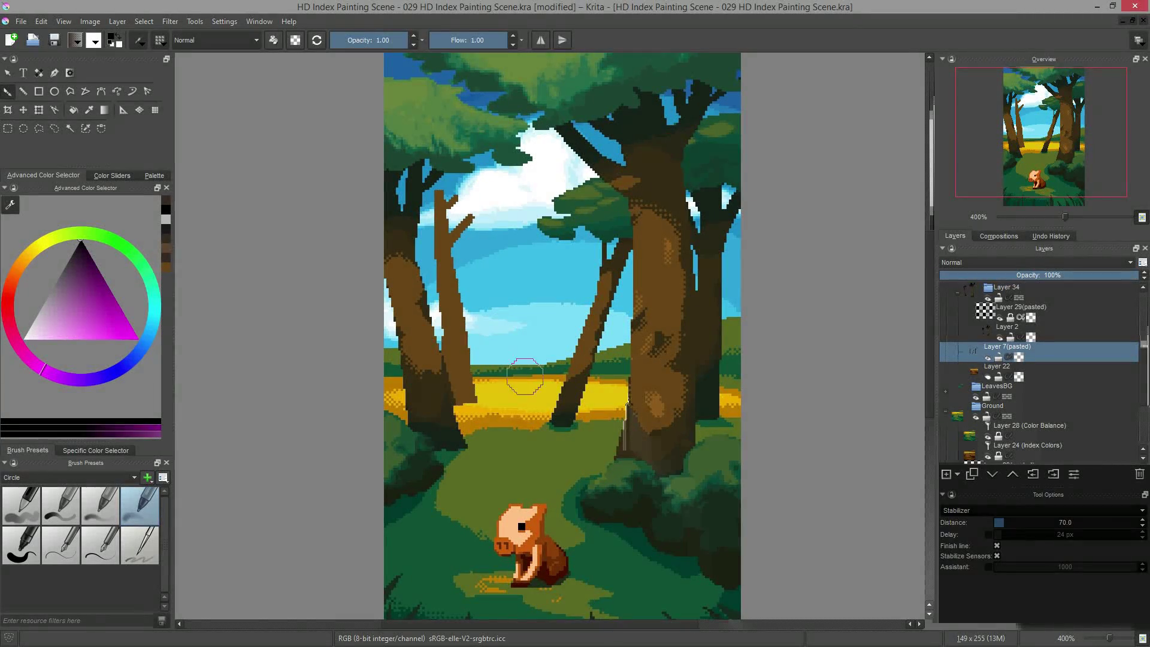
# - On Layer 2, outline small freehand patches on the large trunk, sample a dark brown from the bark and paint inside them
pyautogui.press('pageup')
pyautogui.press('l')
pyautogui.moveTo(664, 292); pyautogui.dragTo(669, 301)
pyautogui.press('b')
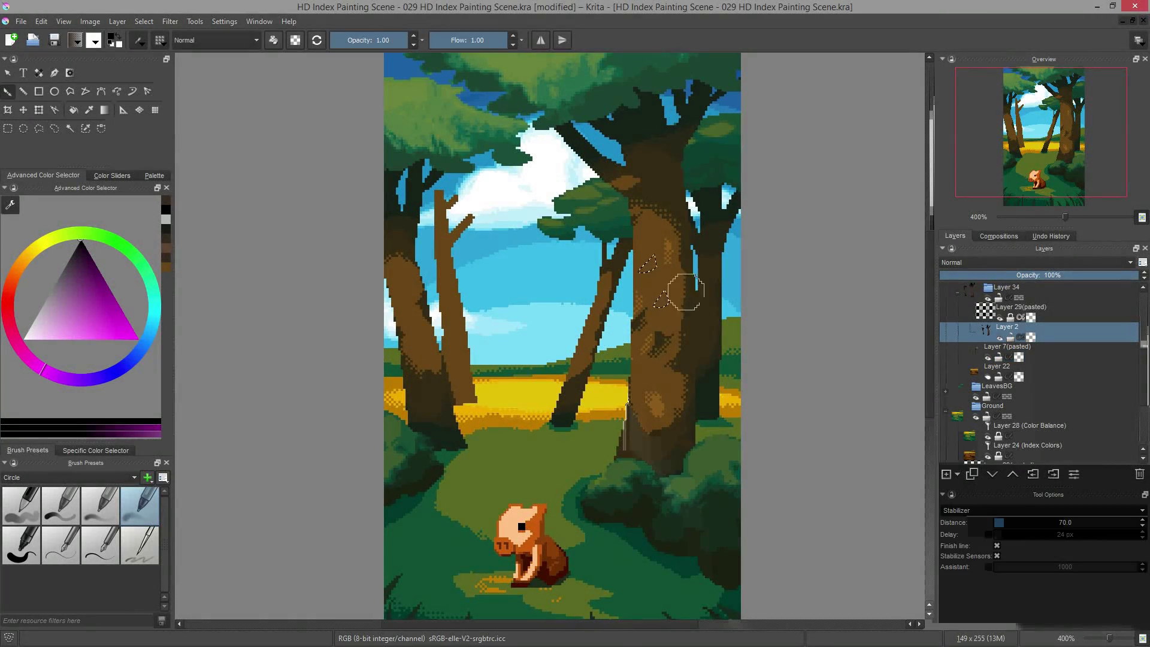
pyautogui.keyDown('ctrl'); pyautogui.click(684, 291); pyautogui.keyUp('ctrl')
pyautogui.moveTo(648, 264); pyautogui.dragTo(663, 300)
# - Outline another freehand patch on the upper part of the large trunk, sample its bark color and paint inside, clearing the selection
pyautogui.press('l')
pyautogui.moveTo(662, 201)
pyautogui.mouseDown()
pyautogui.moveTo(645, 233)
pyautogui.moveTo(675, 212)
pyautogui.mouseUp()
pyautogui.press('b')
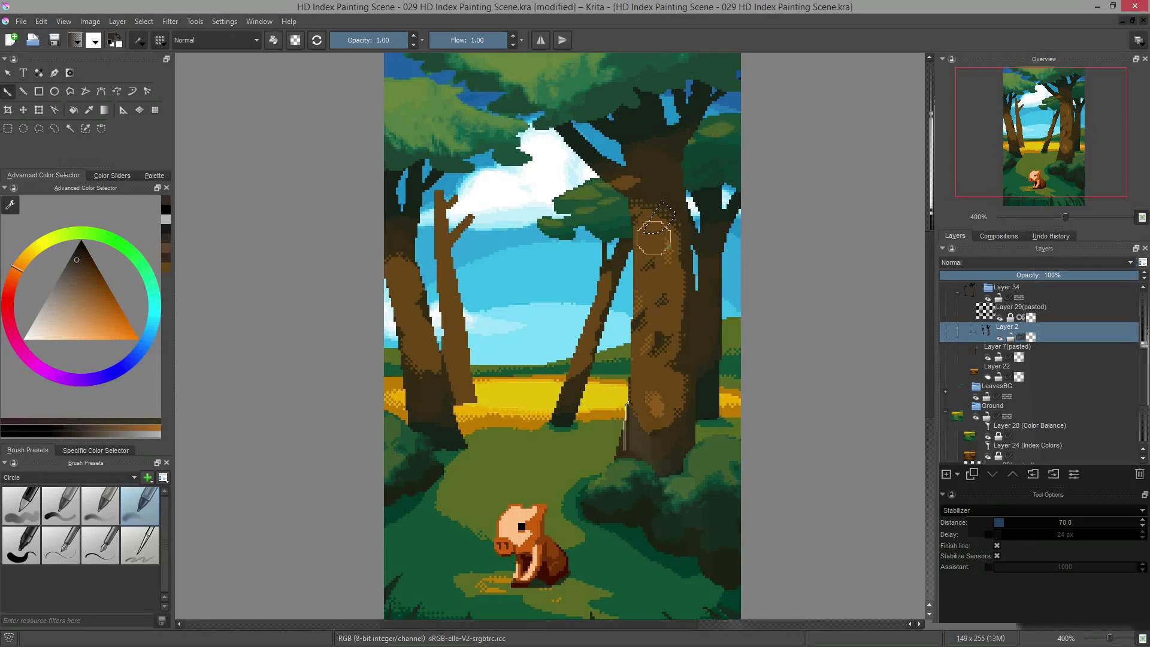
pyautogui.keyDown('ctrl'); pyautogui.click(666, 205); pyautogui.keyUp('ctrl')
pyautogui.moveTo(640, 260); pyautogui.dragTo(678, 205)
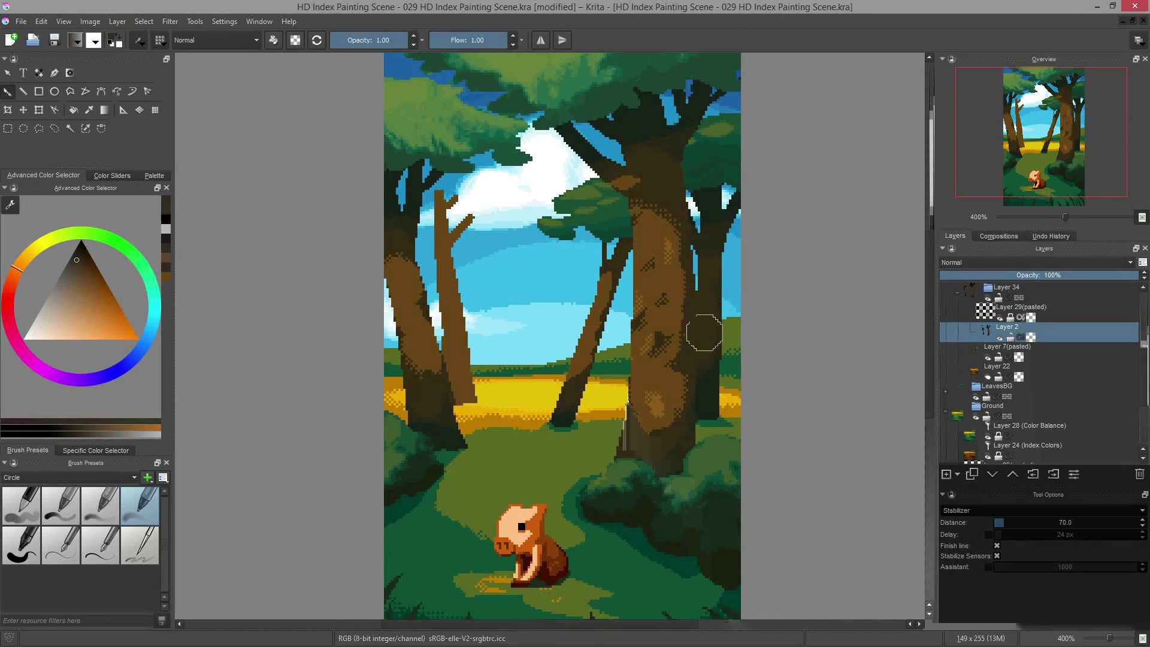
pyautogui.hotkey('ctrl', 'shift', 'r')
pyautogui.press('b')
pyautogui.moveTo(649, 192)
pyautogui.mouseDown()
pyautogui.moveTo(673, 334)
pyautogui.moveTo(688, 269)
pyautogui.moveTo(657, 335)
pyautogui.moveTo(673, 288)
pyautogui.mouseUp()
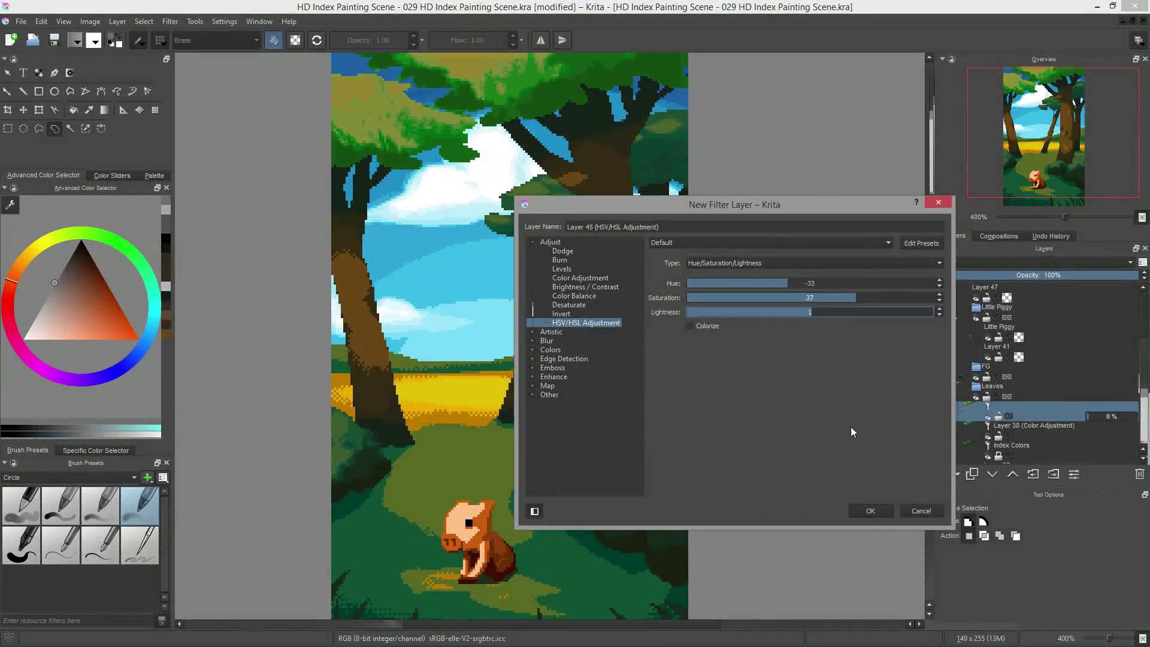
# - Confirm the Leaves group's HSV/HSL Adjustment filter layer and add a Brightness / Contrast filter layer with a raised curve
pyautogui.click(871, 510)
pyautogui.click(958, 474)
pyautogui.click(982, 521)
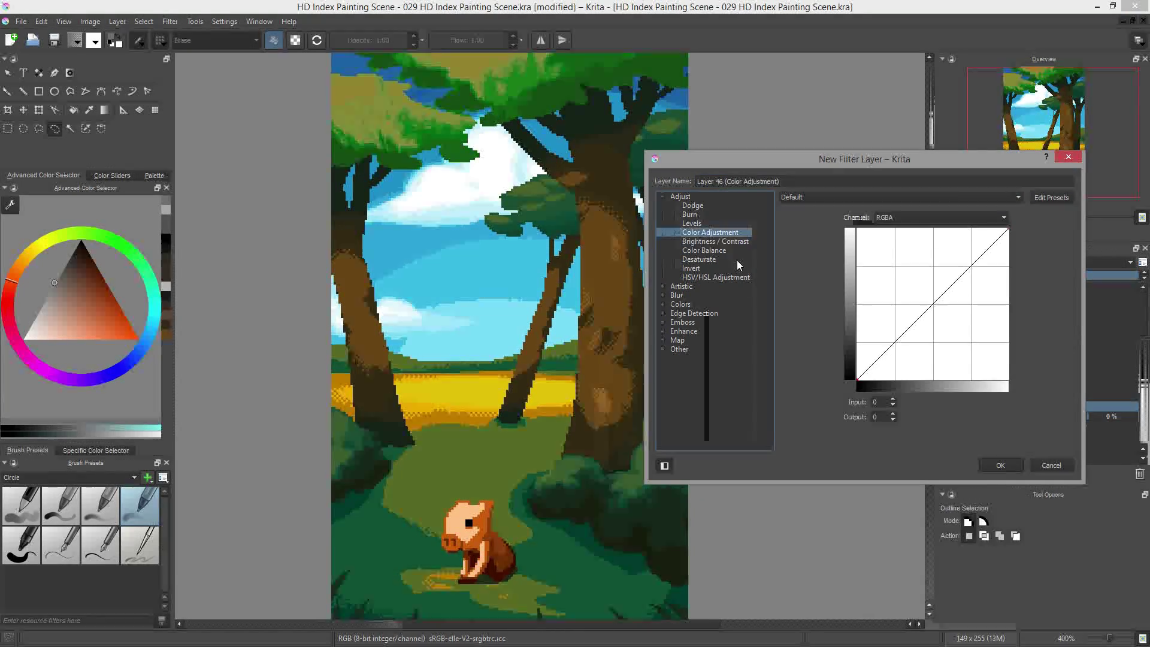
pyautogui.moveTo(924, 298); pyautogui.dragTo(947, 259)
pyautogui.click(894, 329)
pyautogui.click(1001, 465)
# - Try a Color Balance filter layer on the Leaves group with midtones around red -12, green 1 and blue -13, and undo it
pyautogui.click(961, 475)
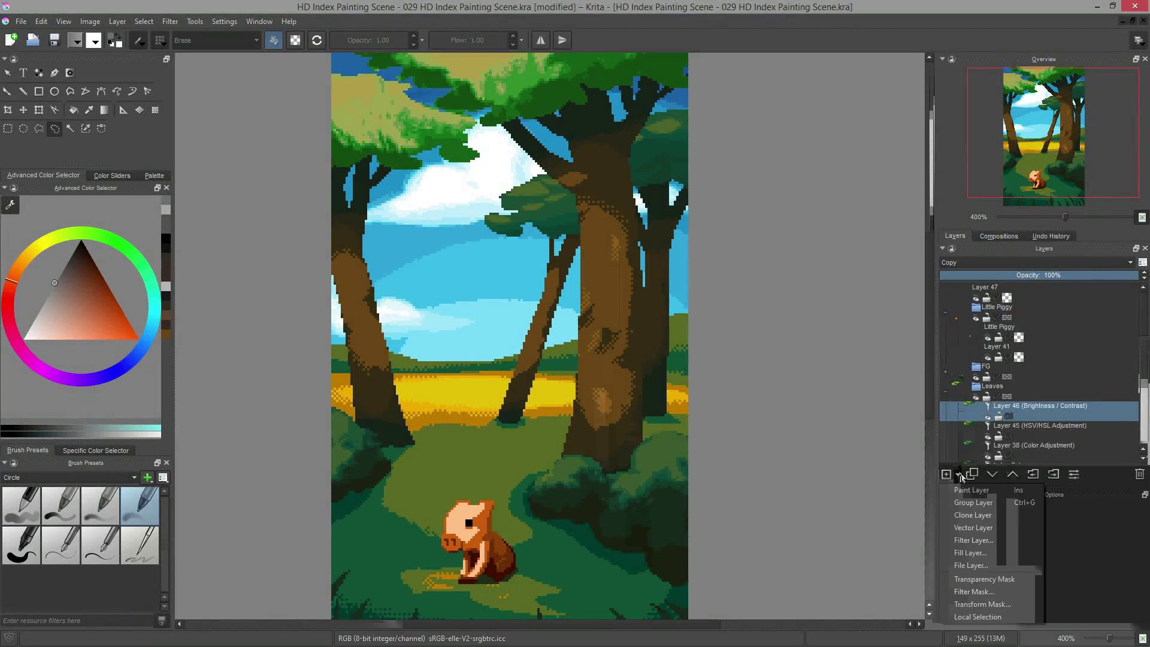
pyautogui.click(982, 538)
pyautogui.moveTo(563, 159); pyautogui.dragTo(805, 159)
pyautogui.click(669, 250)
pyautogui.moveTo(866, 232); pyautogui.dragTo(877, 259)
pyautogui.click(981, 219)
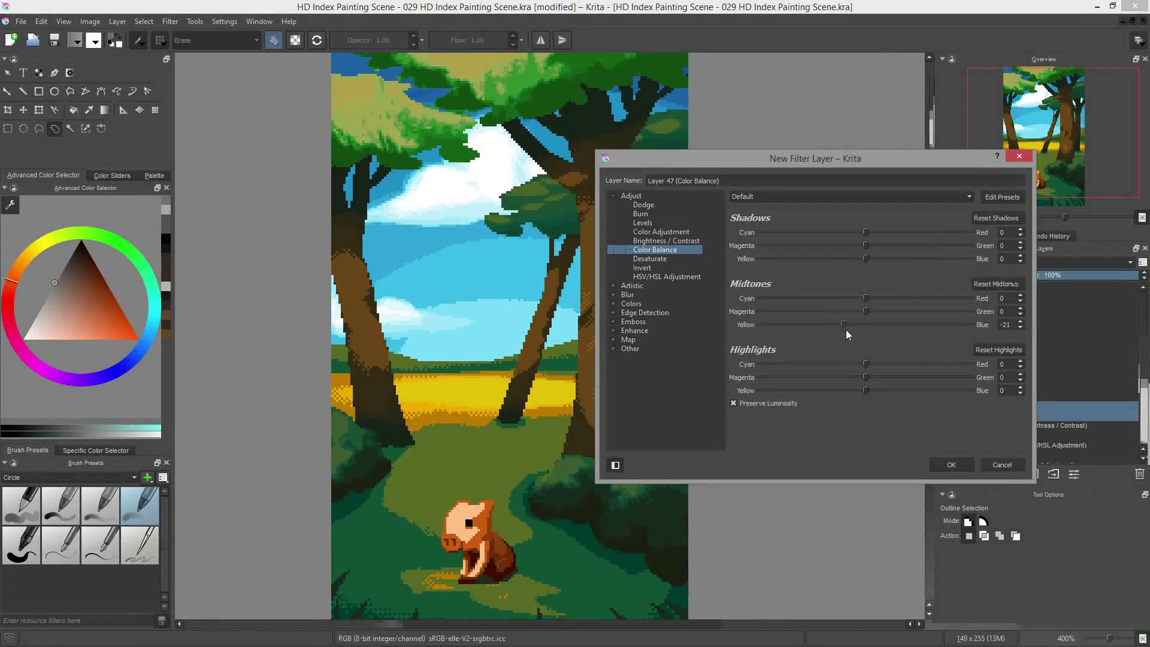
pyautogui.moveTo(865, 324)
pyautogui.mouseDown()
pyautogui.moveTo(852, 325)
pyautogui.moveTo(868, 310)
pyautogui.mouseUp()
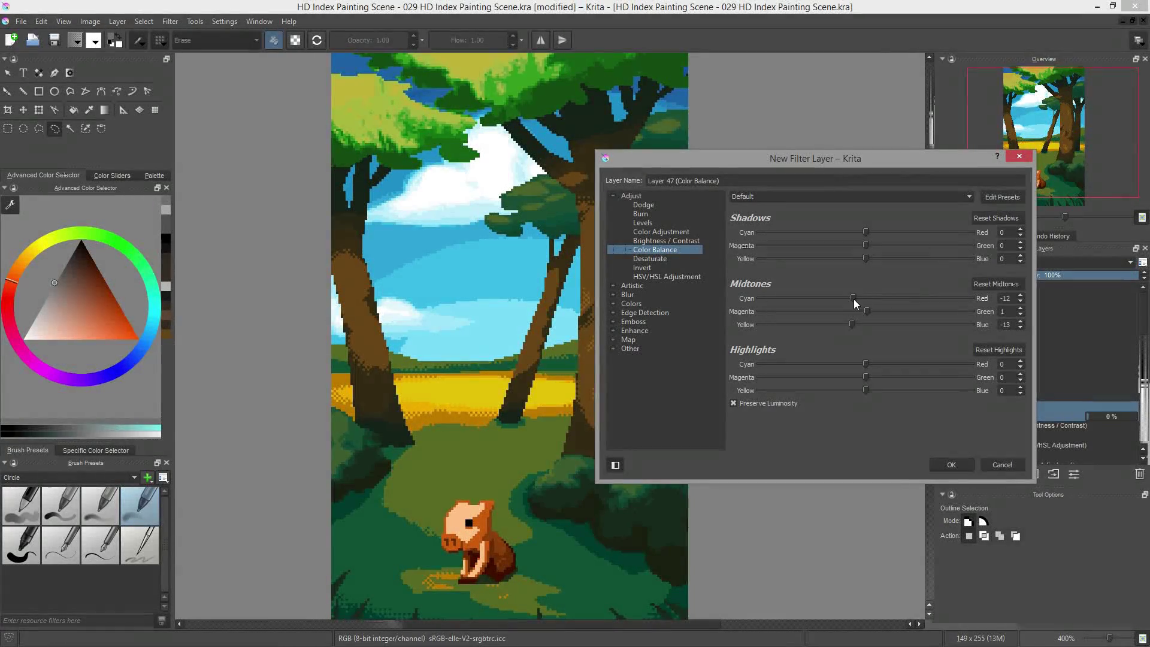
pyautogui.click(951, 465)
pyautogui.hotkey('ctrl', 'z')
# - Add a Color Balance filter layer to the Leaves group and shift its shadows toward cyan
pyautogui.click(956, 475)
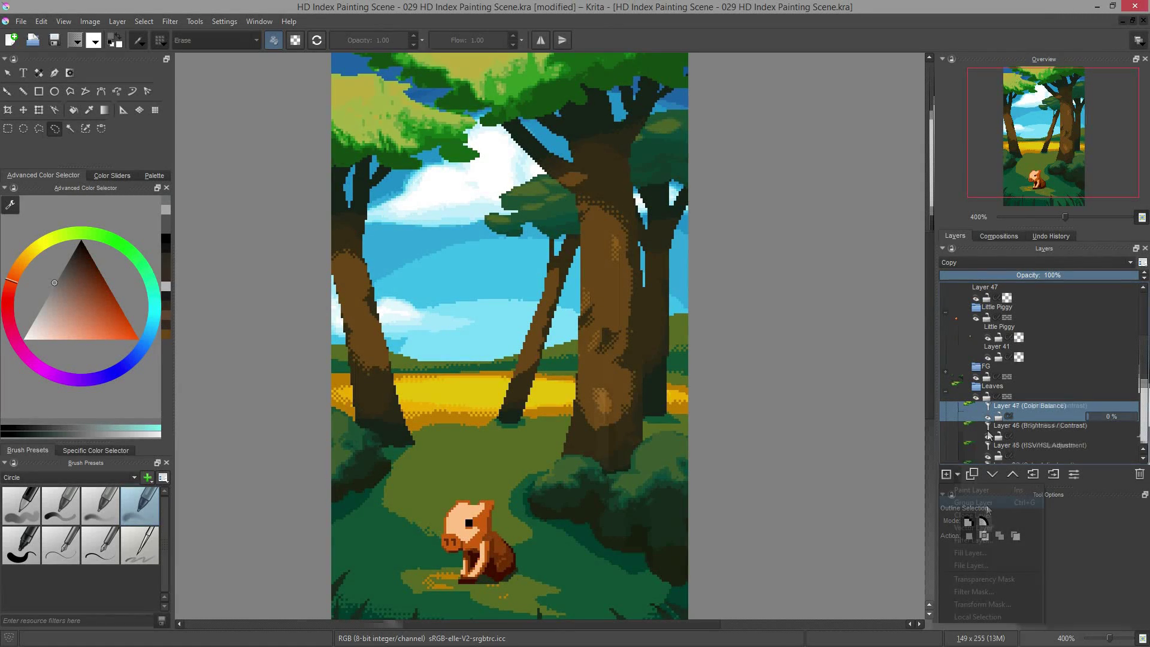
pyautogui.click(983, 542)
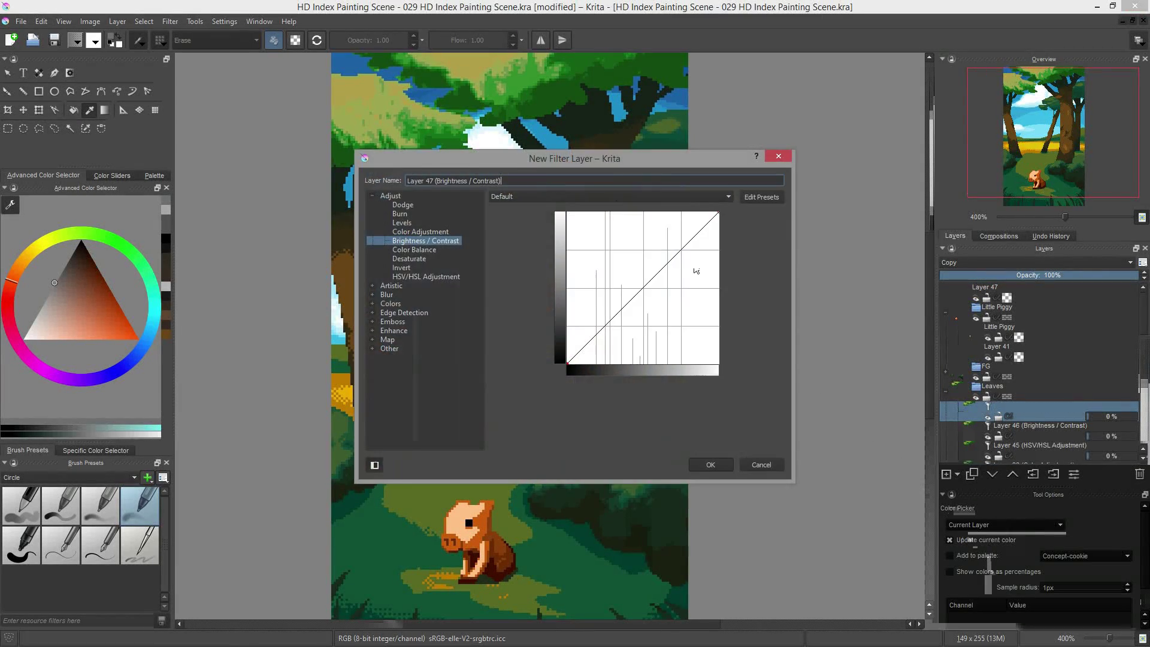
pyautogui.moveTo(558, 148); pyautogui.dragTo(801, 158)
pyautogui.click(665, 250)
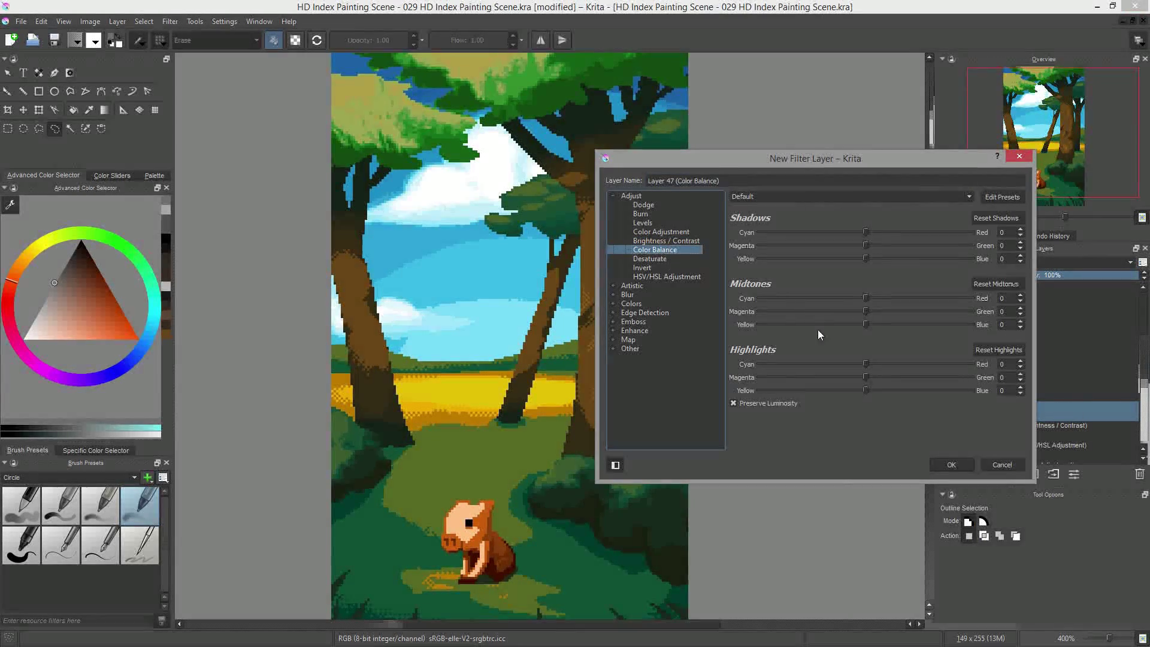
pyautogui.moveTo(866, 232); pyautogui.dragTo(852, 233)
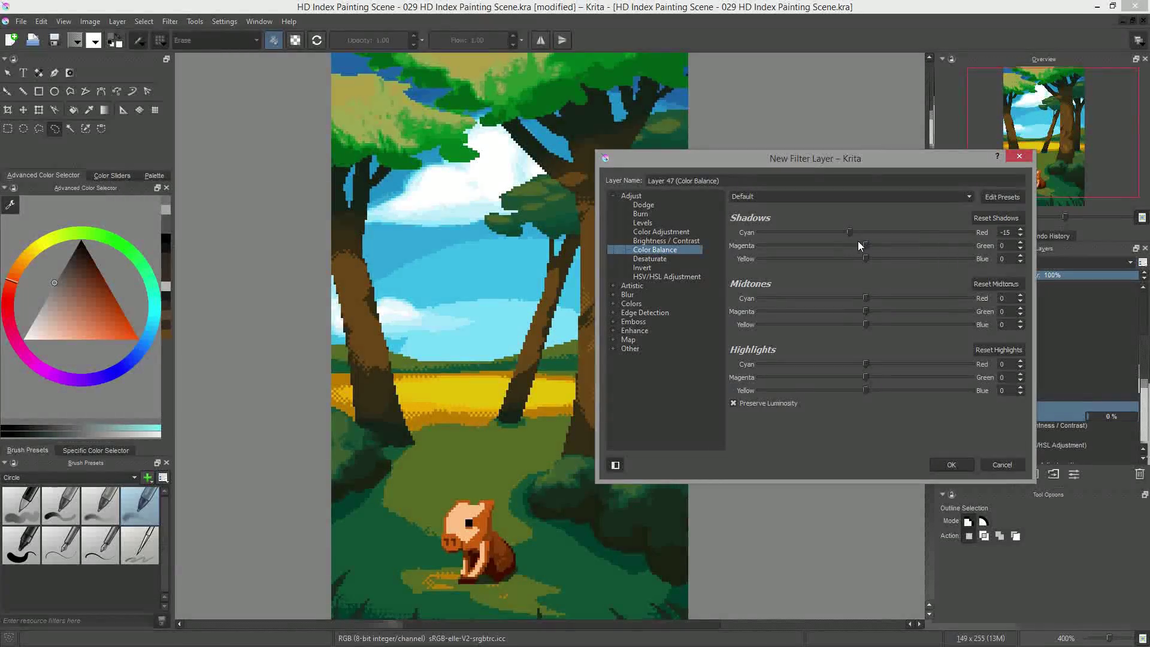
pyautogui.click(858, 232)
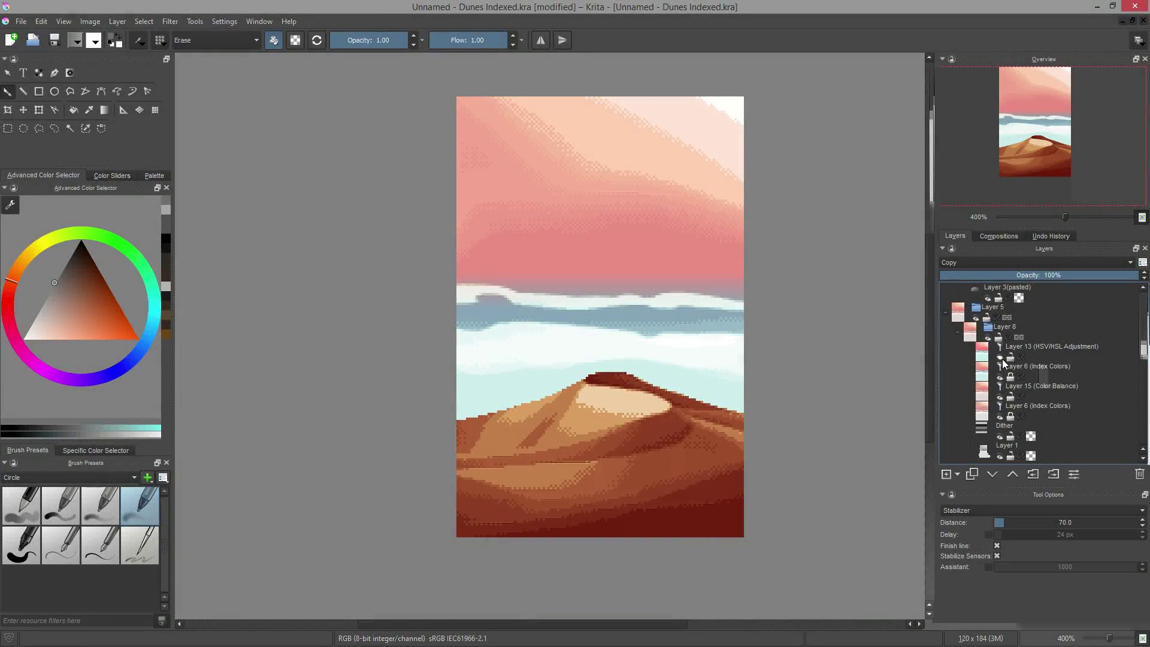
# - In Dunes Indexed.kra, toggle the visibility of Layer 13 (HSV/HSL Adjustment) and inspect its filter properties
pyautogui.click(1000, 357)
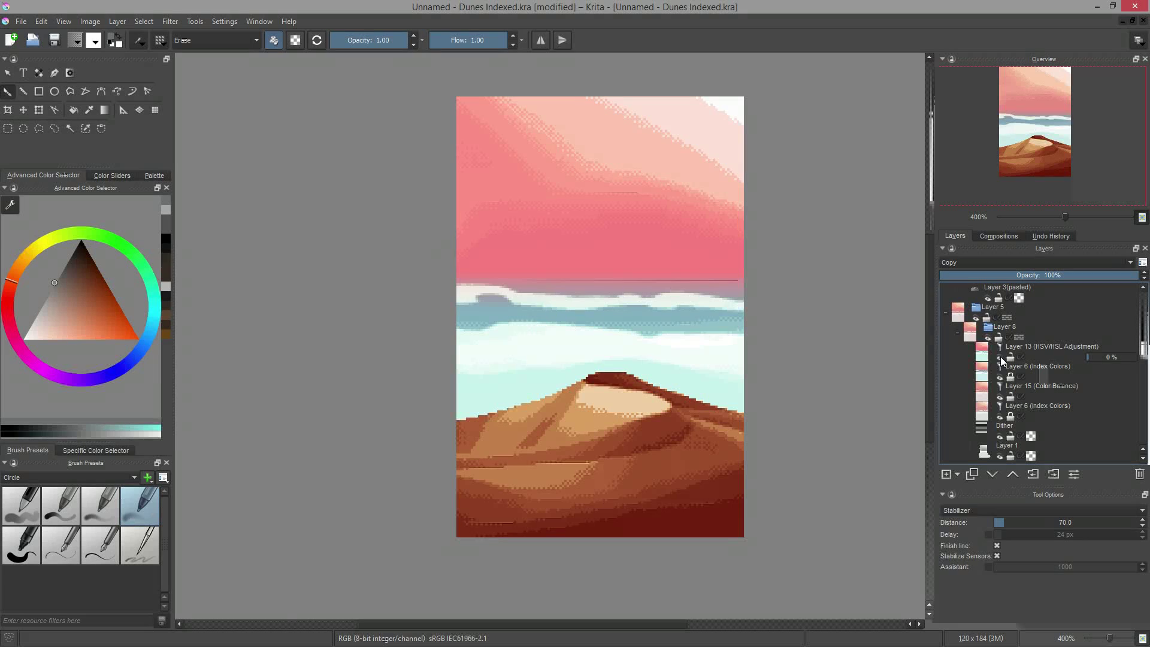
pyautogui.scroll(2, 1140, 379)
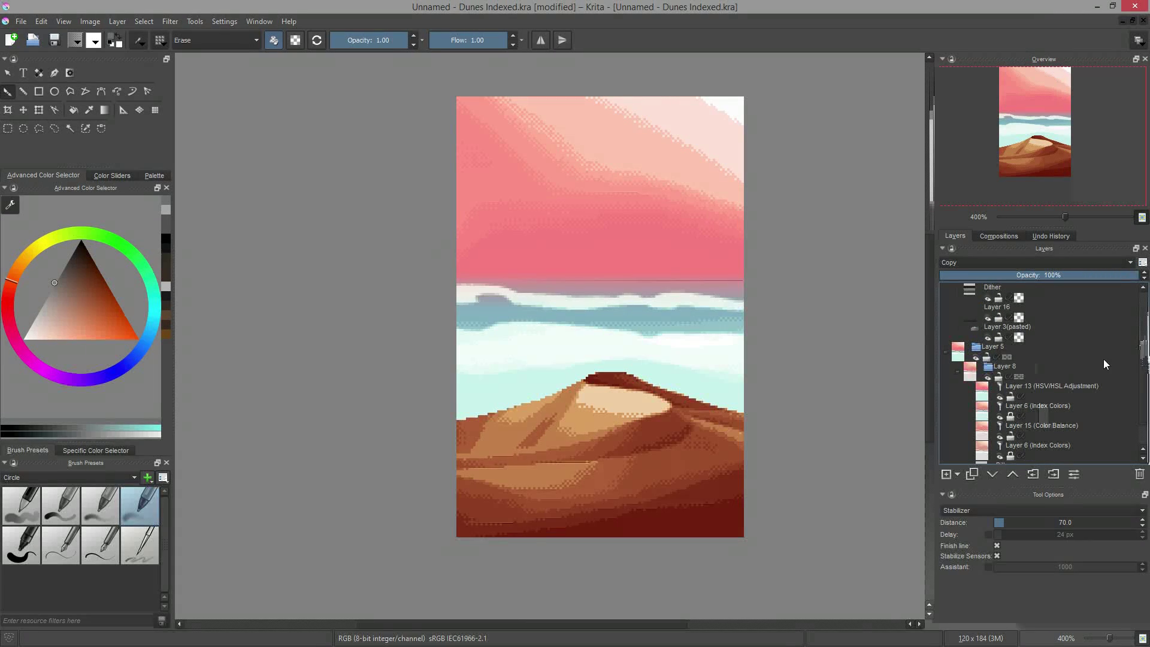
pyautogui.rightClick(1075, 388)
pyautogui.click(1033, 397)
pyautogui.moveTo(561, 256); pyautogui.dragTo(801, 243)
# - Inspect the filter properties of Layer 15 (Color Balance), close them and toggle the visibility of layers higher in the stack
pyautogui.rightClick(1070, 437)
pyautogui.click(1054, 446)
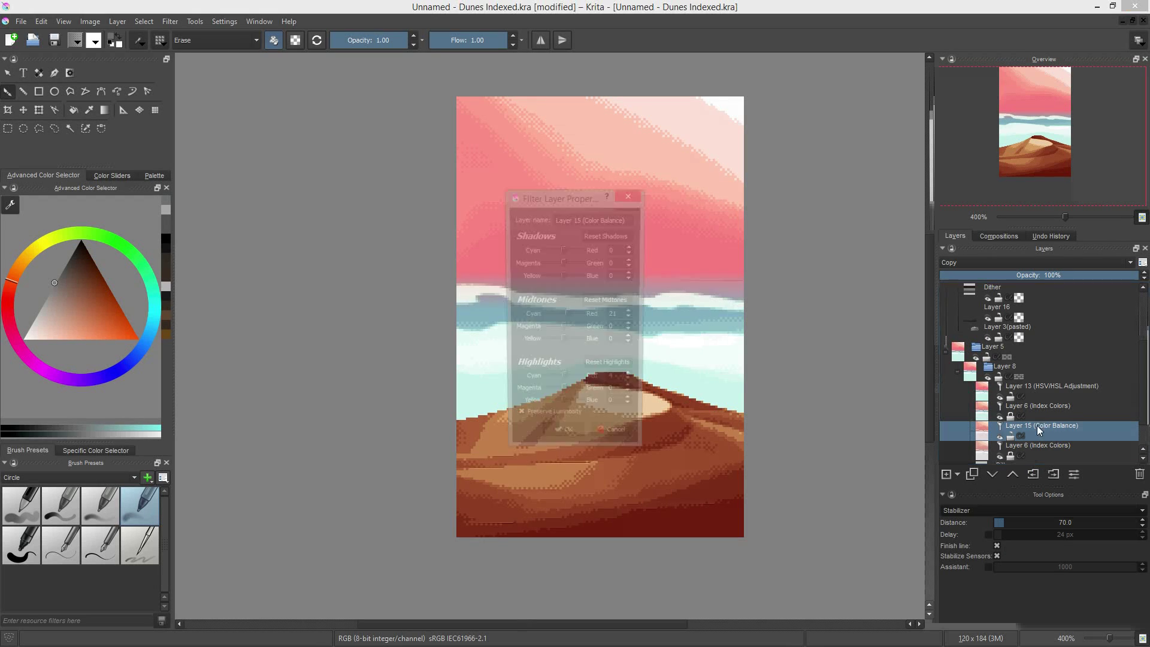
pyautogui.moveTo(572, 200); pyautogui.dragTo(796, 186)
pyautogui.click(850, 177)
pyautogui.moveTo(1143, 404); pyautogui.dragTo(1143, 344)
pyautogui.click(988, 357)
pyautogui.click(988, 338)
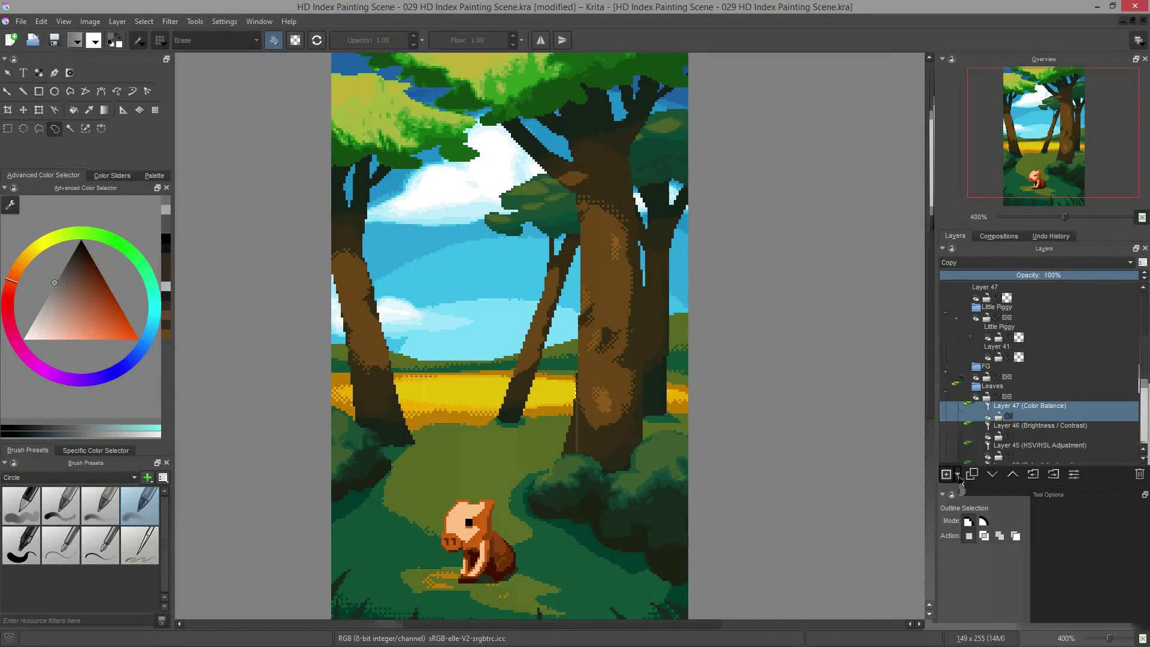
# - In the forest scene, start a new filter layer on the Leaves group and preview the Adjust filters, including Color Balance, Desaturate and Invert
pyautogui.click(958, 474)
pyautogui.click(988, 545)
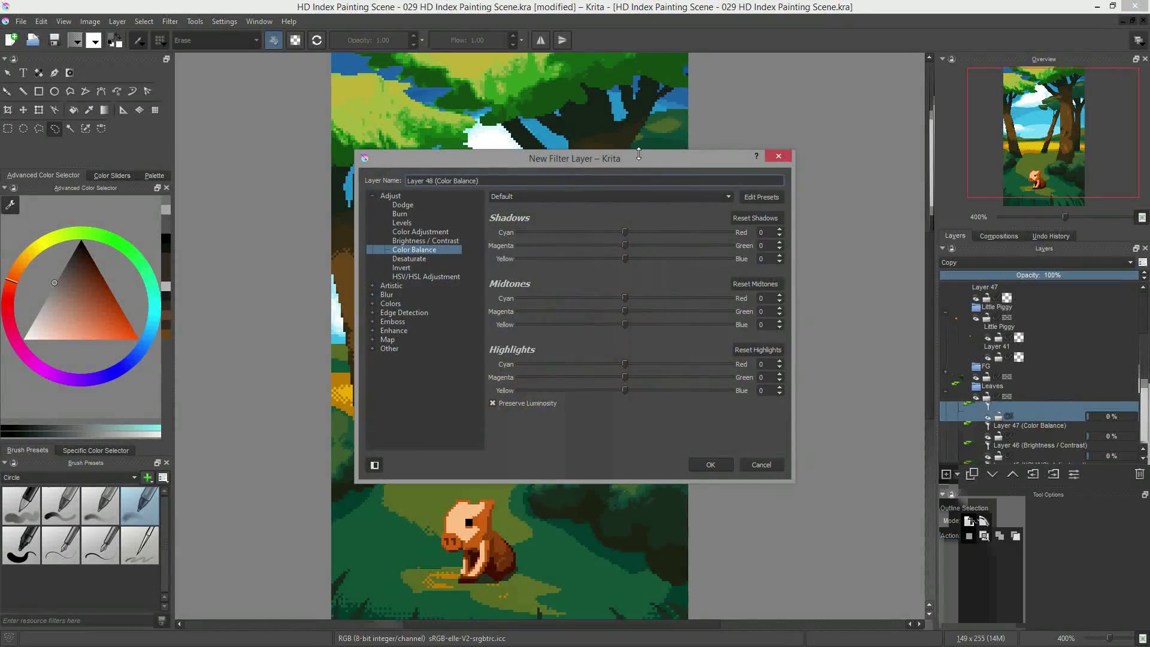
pyautogui.moveTo(639, 154); pyautogui.dragTo(908, 142)
pyautogui.click(642, 183)
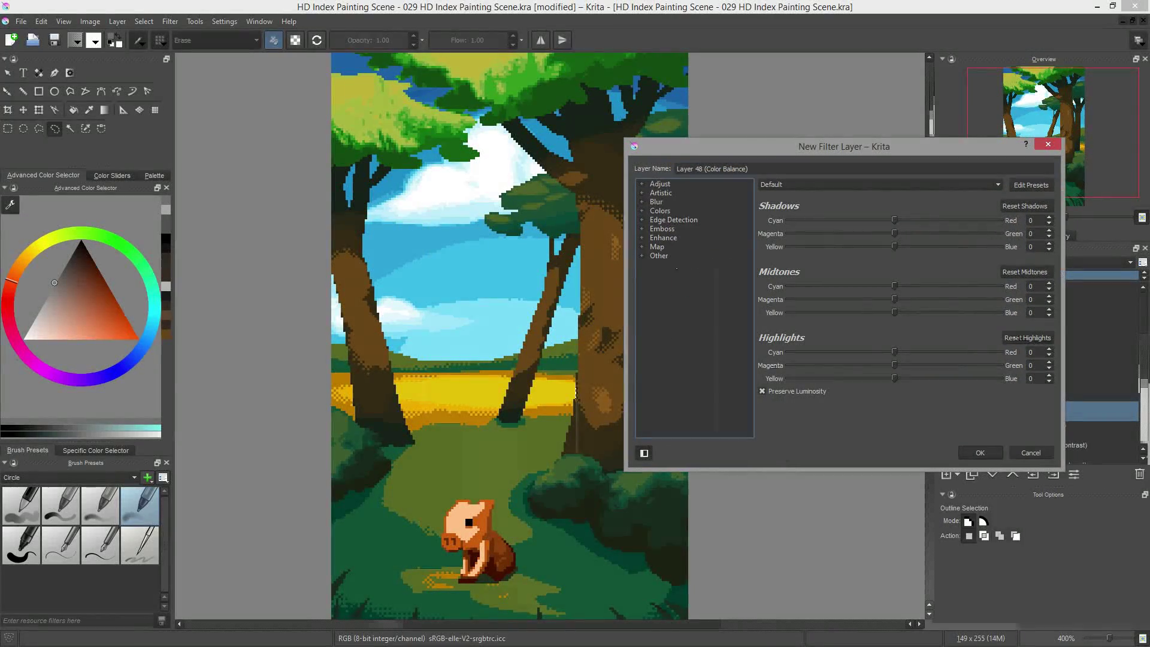
pyautogui.click(642, 183)
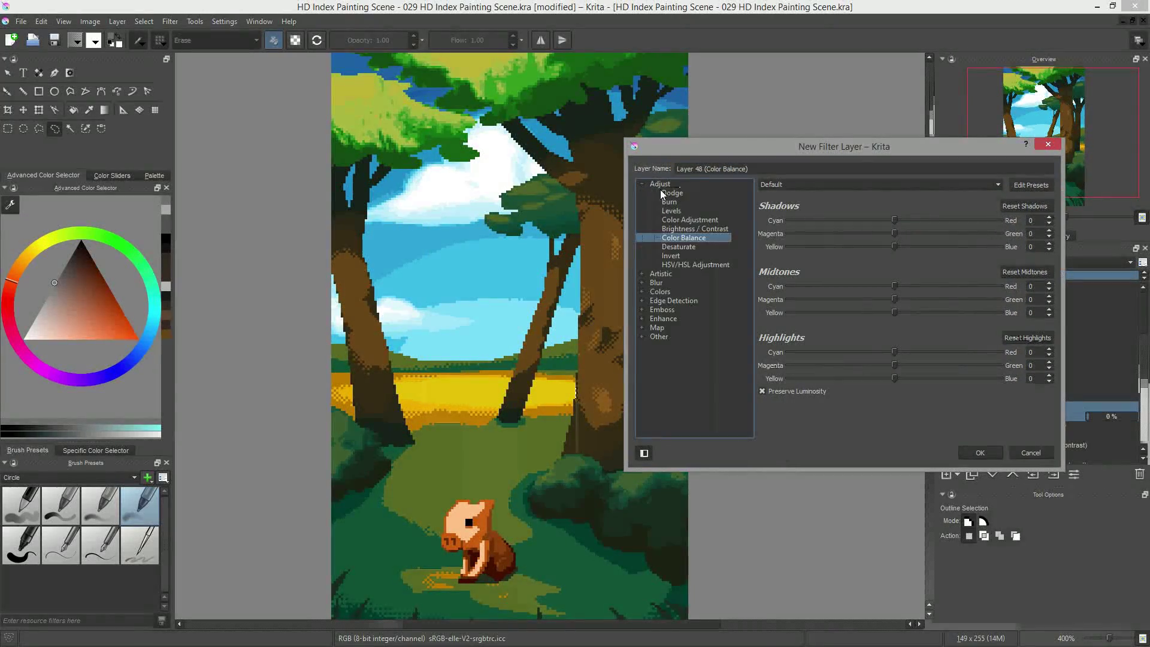
pyautogui.click(689, 228)
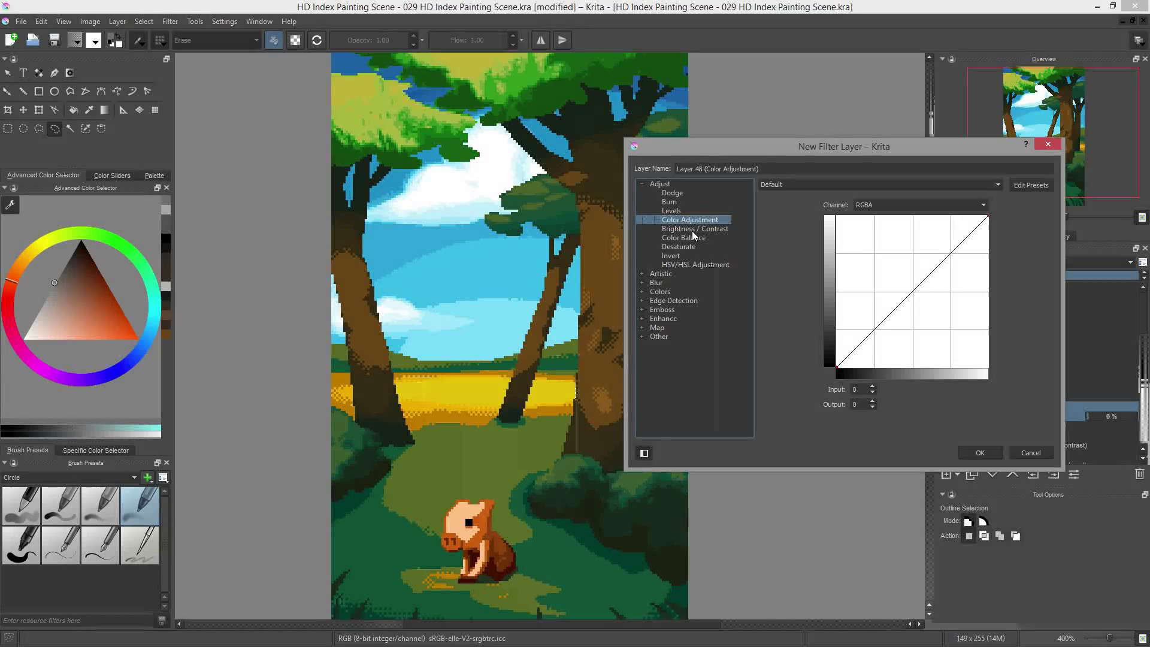
pyautogui.click(693, 239)
pyautogui.click(695, 246)
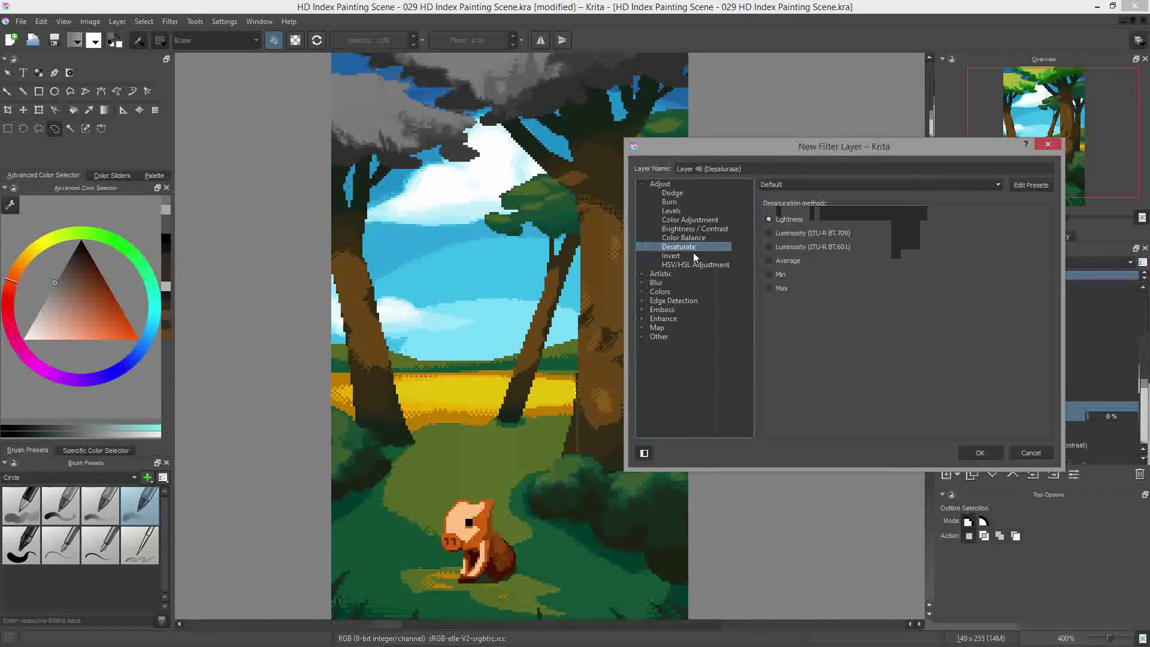
pyautogui.click(693, 255)
pyautogui.click(697, 265)
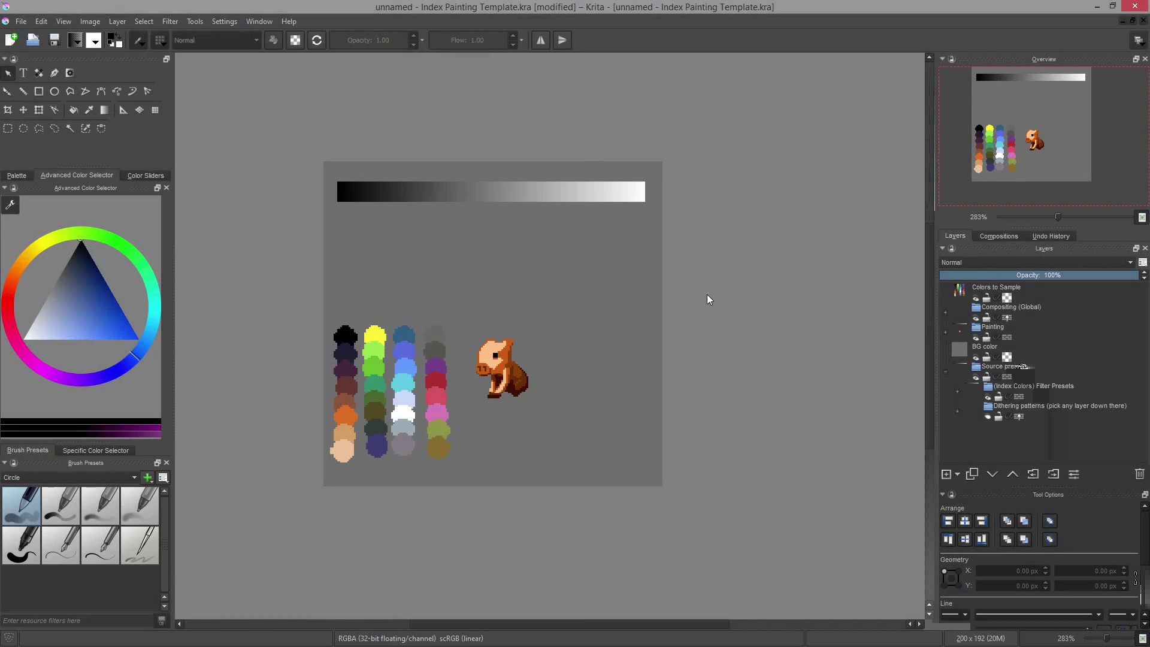
# - In Index Painting Template.kra, float the layer list over the canvas and look through the Dithering patterns and Painting groups
pyautogui.click(1019, 289)
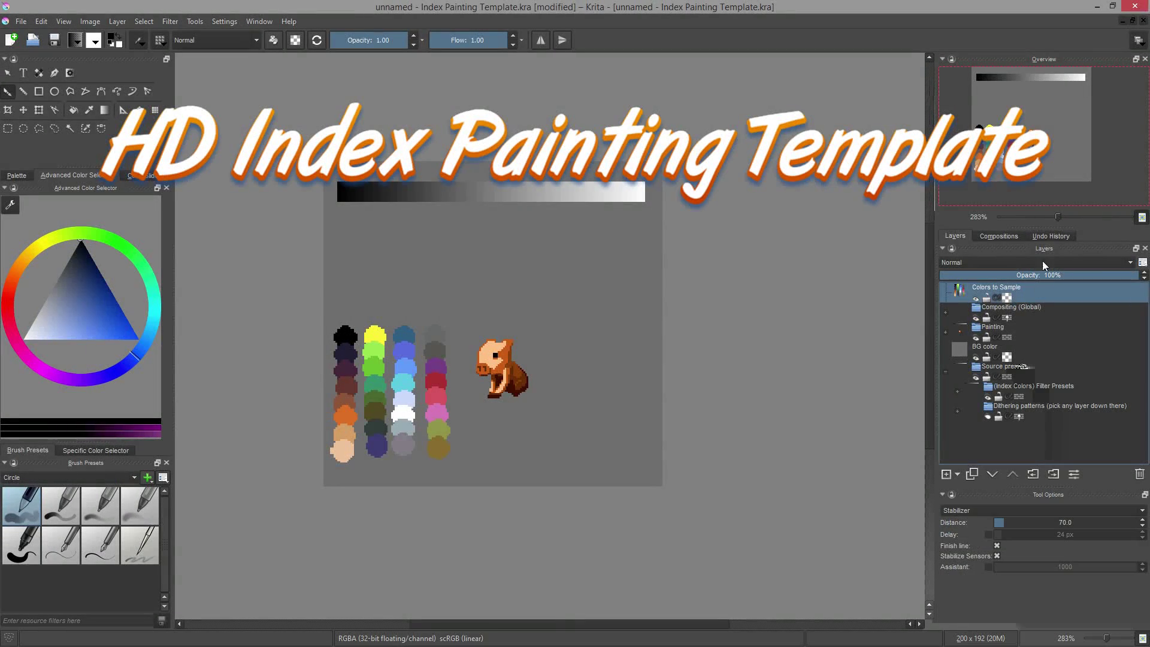
pyautogui.moveTo(1058, 249); pyautogui.dragTo(799, 126)
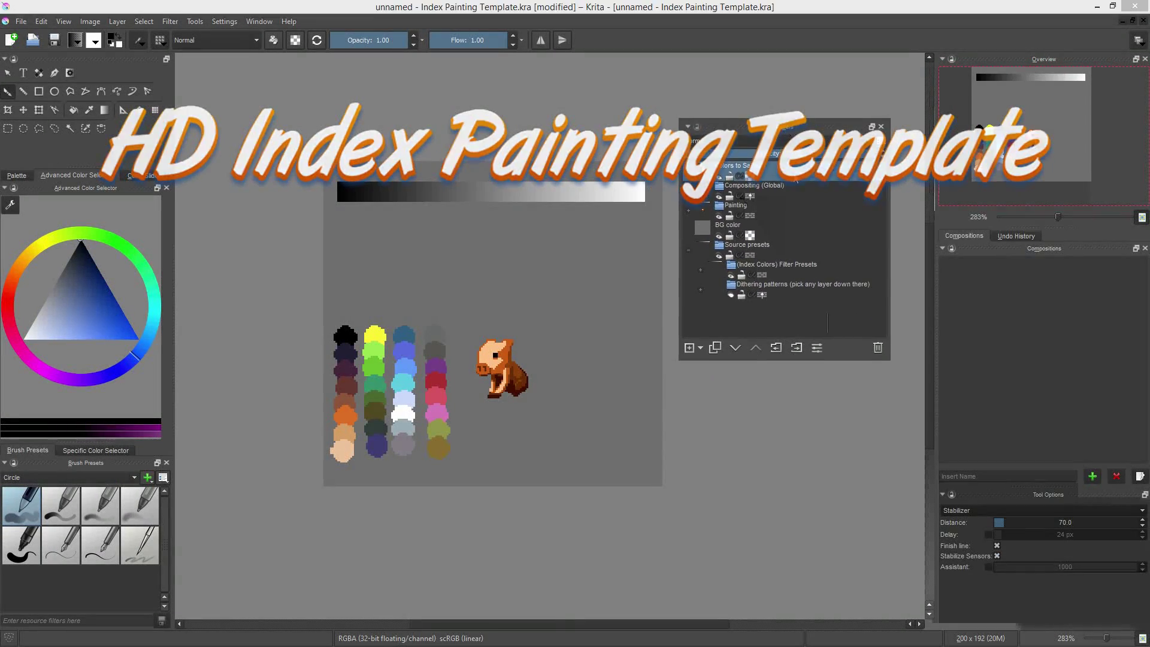
pyautogui.doubleClick(775, 298)
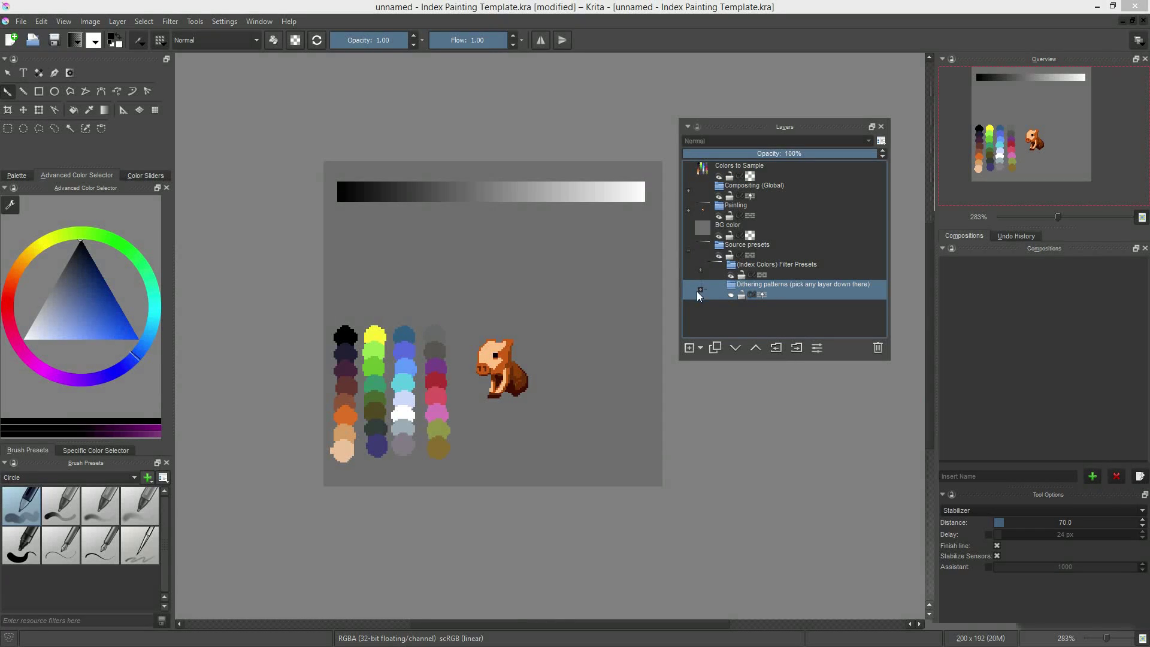
pyautogui.scroll(-5, 885, 258)
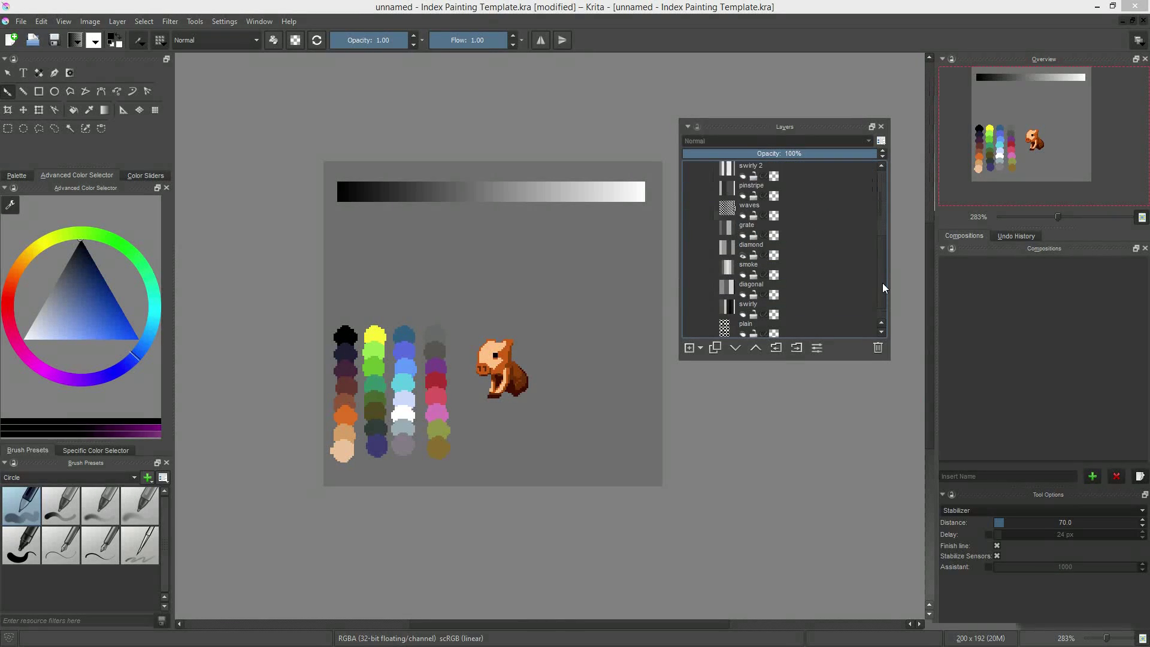
pyautogui.scroll(5, 882, 283)
pyautogui.click(700, 290)
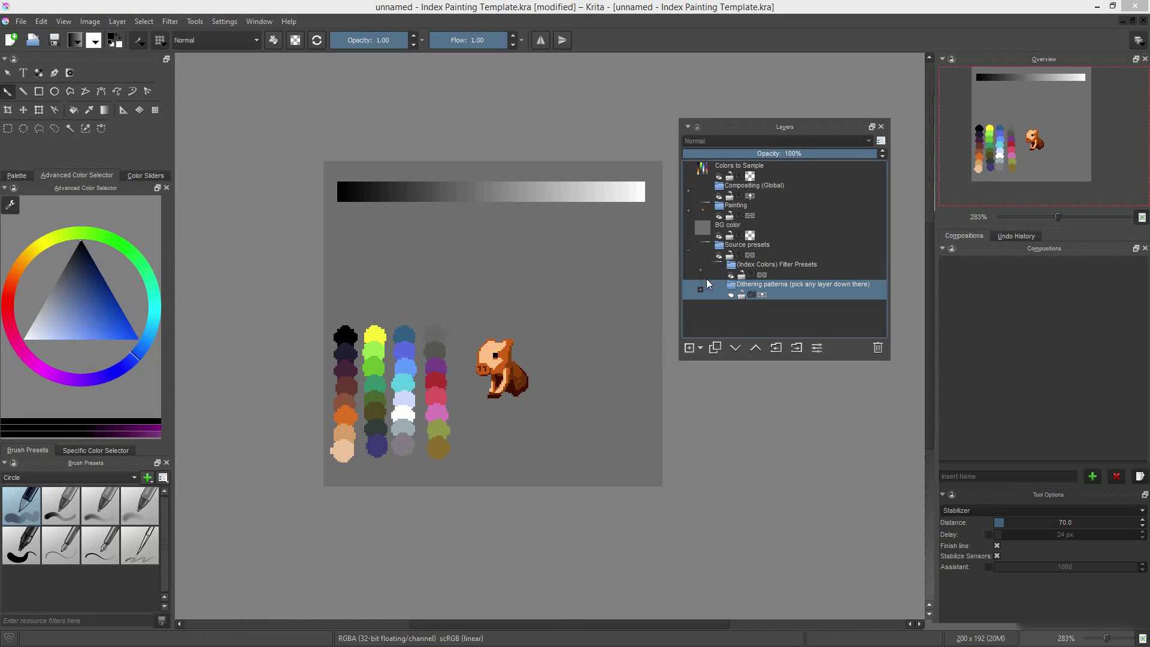
pyautogui.click(689, 210)
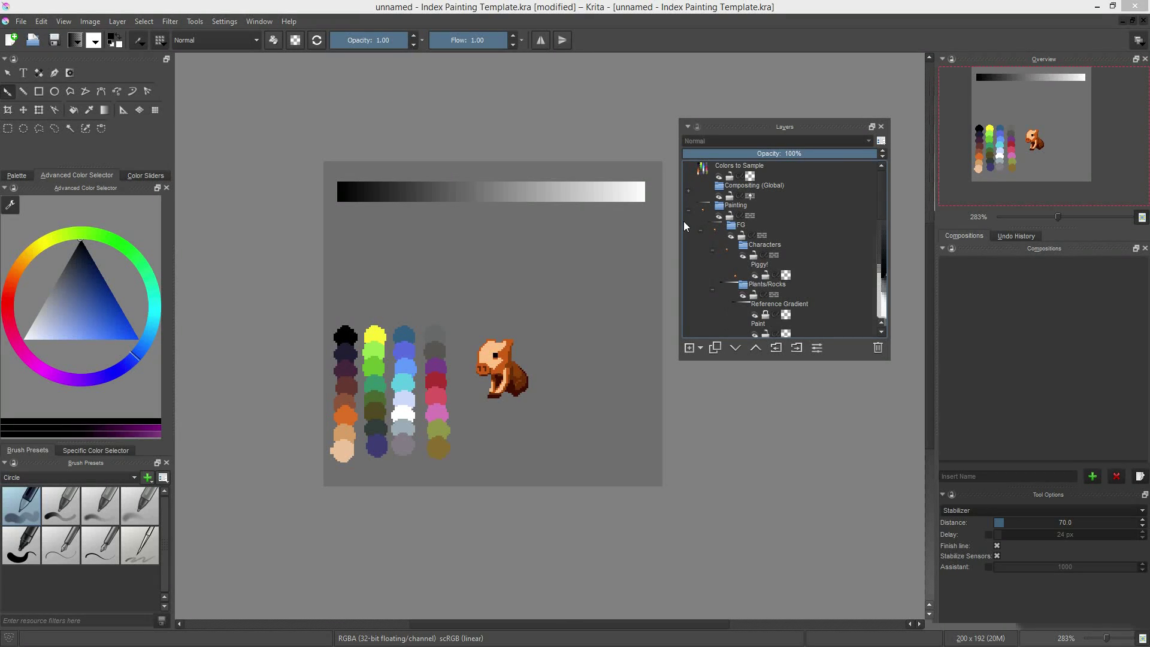
pyautogui.click(689, 211)
# - Expand the (Index Colors) Filter Presets group and preview the Rocky, I'm a plant! and At Dusk presets one after another
pyautogui.click(701, 270)
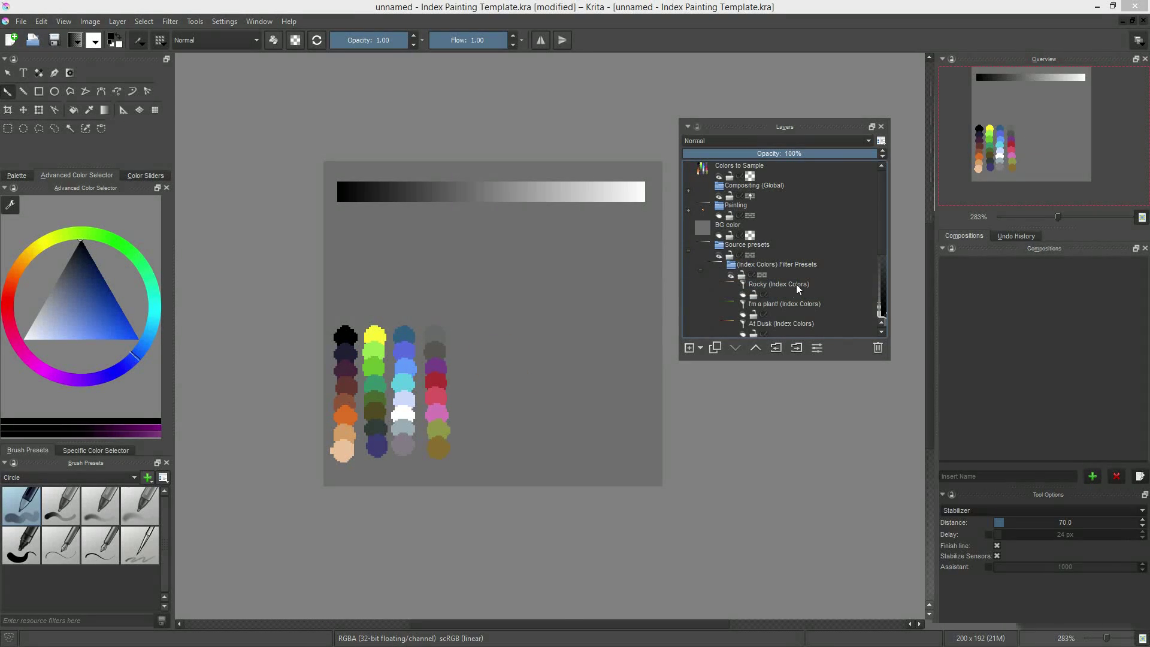
pyautogui.click(744, 295)
pyautogui.moveTo(882, 236); pyautogui.dragTo(881, 254)
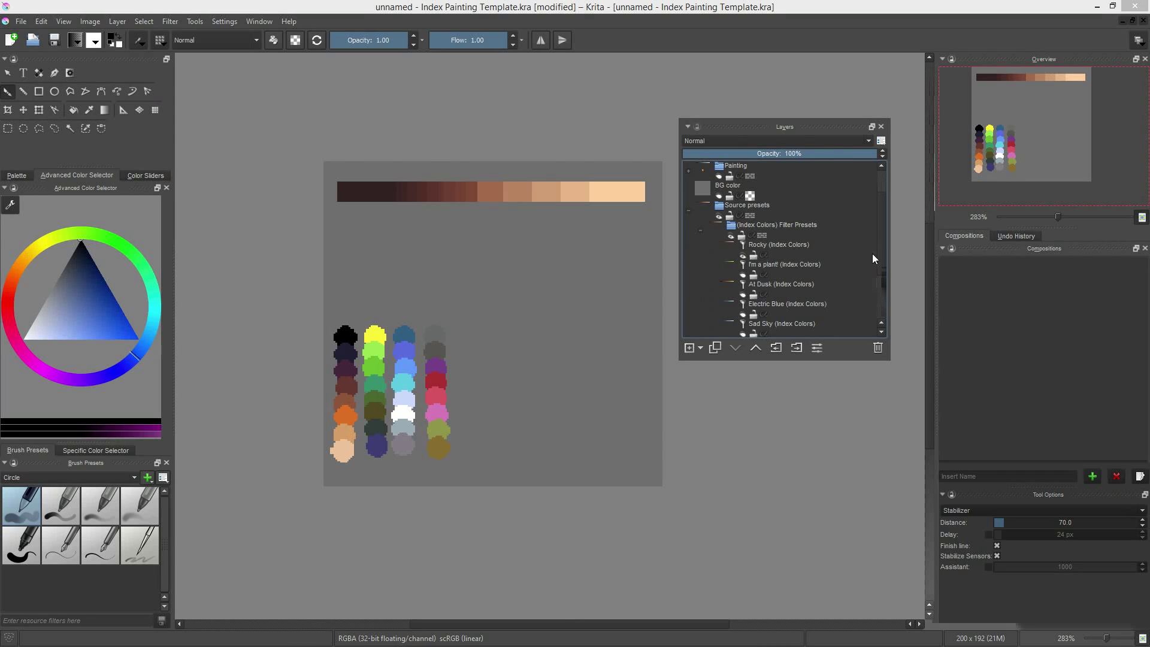
pyautogui.click(745, 256)
pyautogui.click(742, 274)
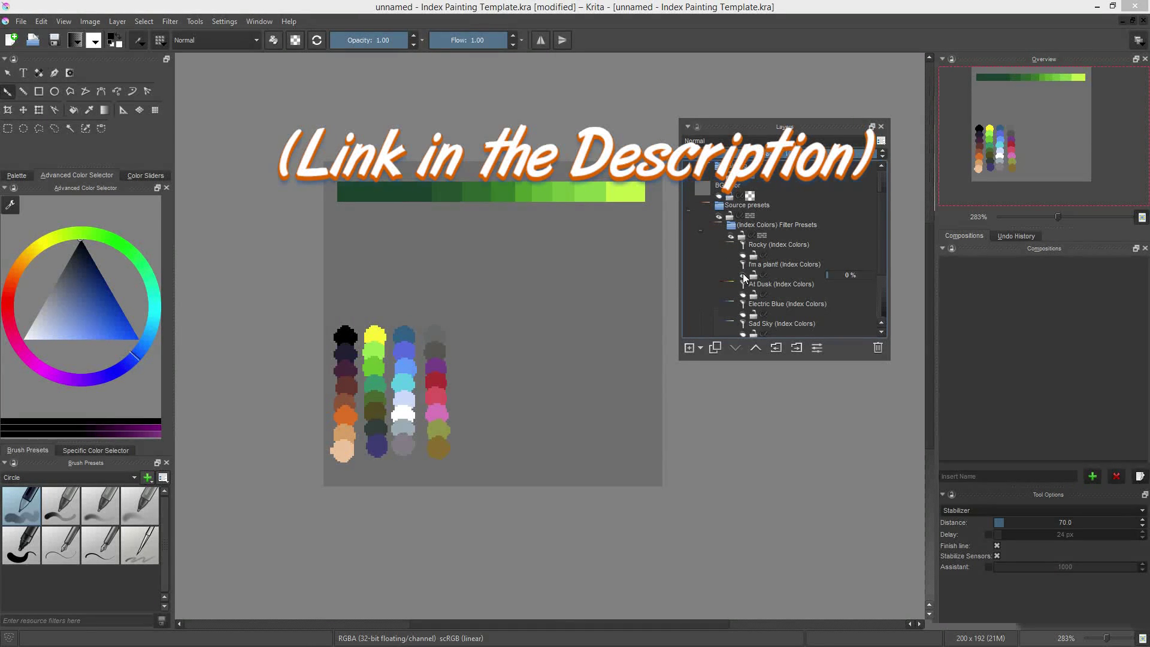
pyautogui.click(742, 274)
pyautogui.click(743, 296)
pyautogui.click(743, 296)
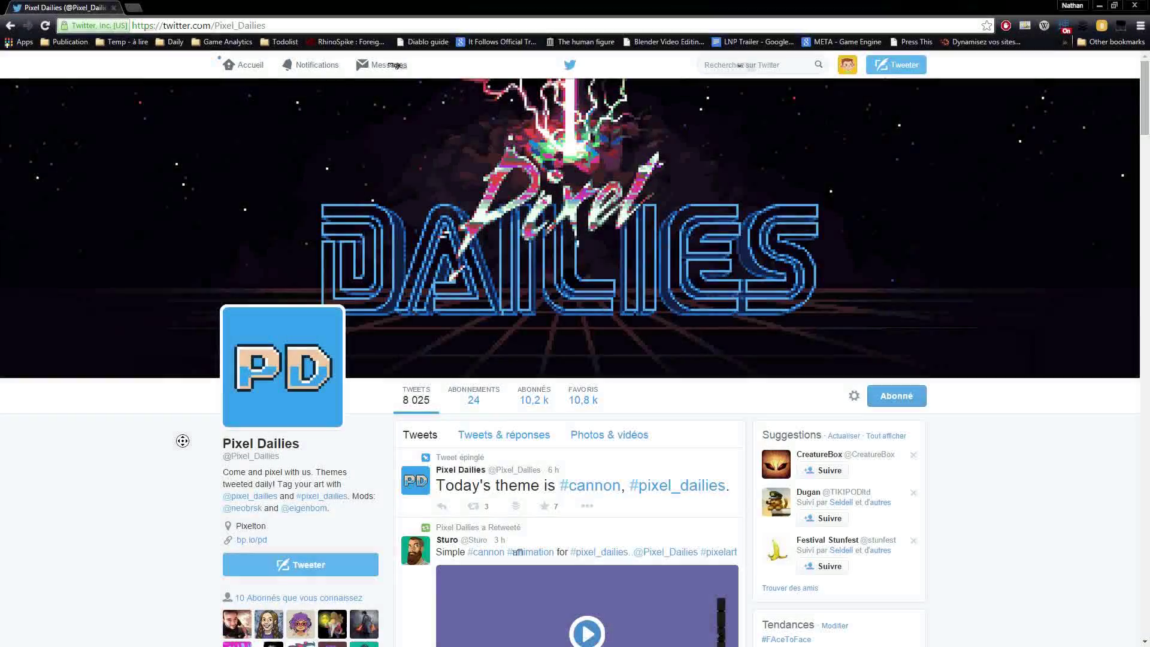
# - On the Pixel Dailies Twitter page, expand the pinned tweet with the #cannon theme and look through the retweeted pixel art entries
pyautogui.middleClick(181, 450)
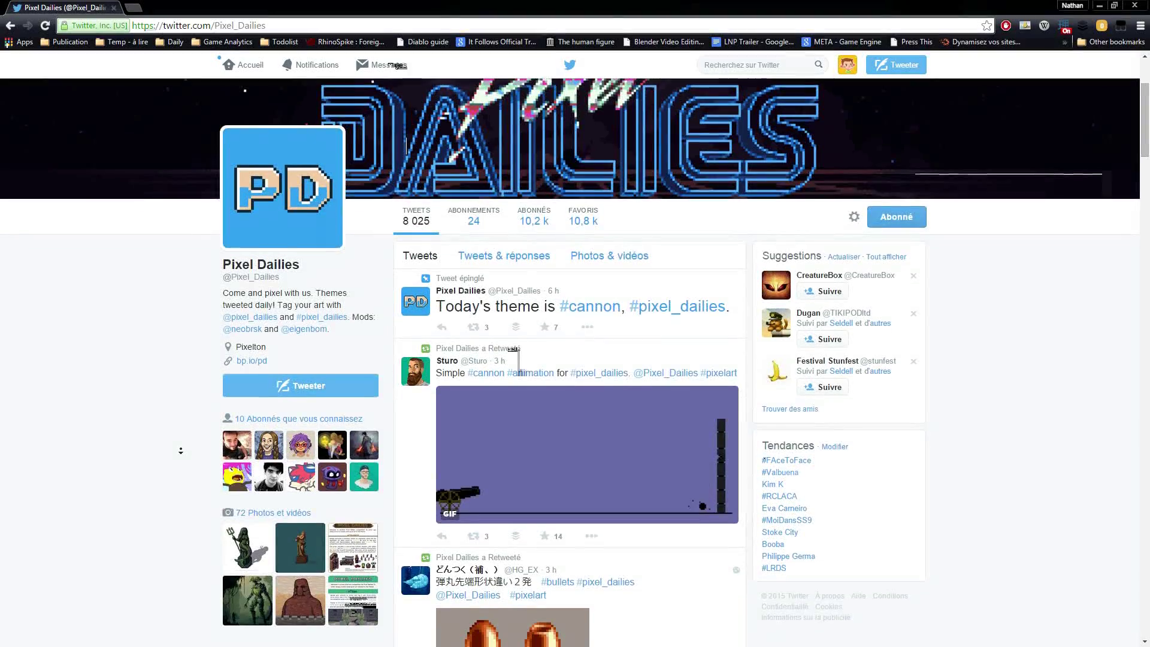
pyautogui.middleClick(181, 450)
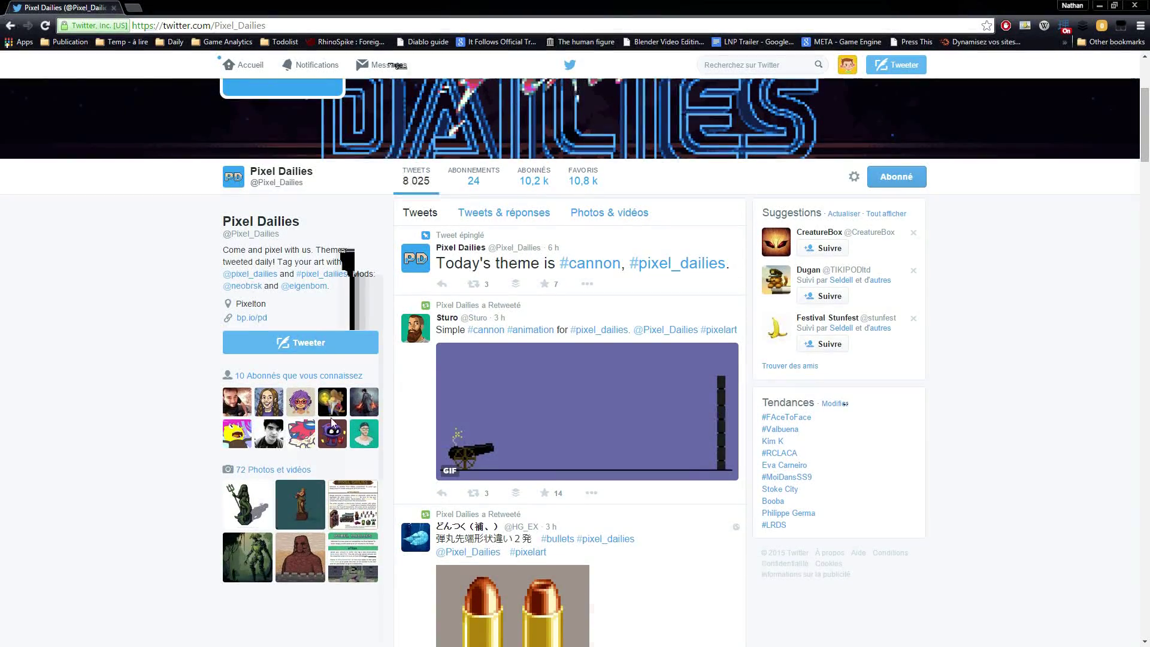
pyautogui.click(573, 240)
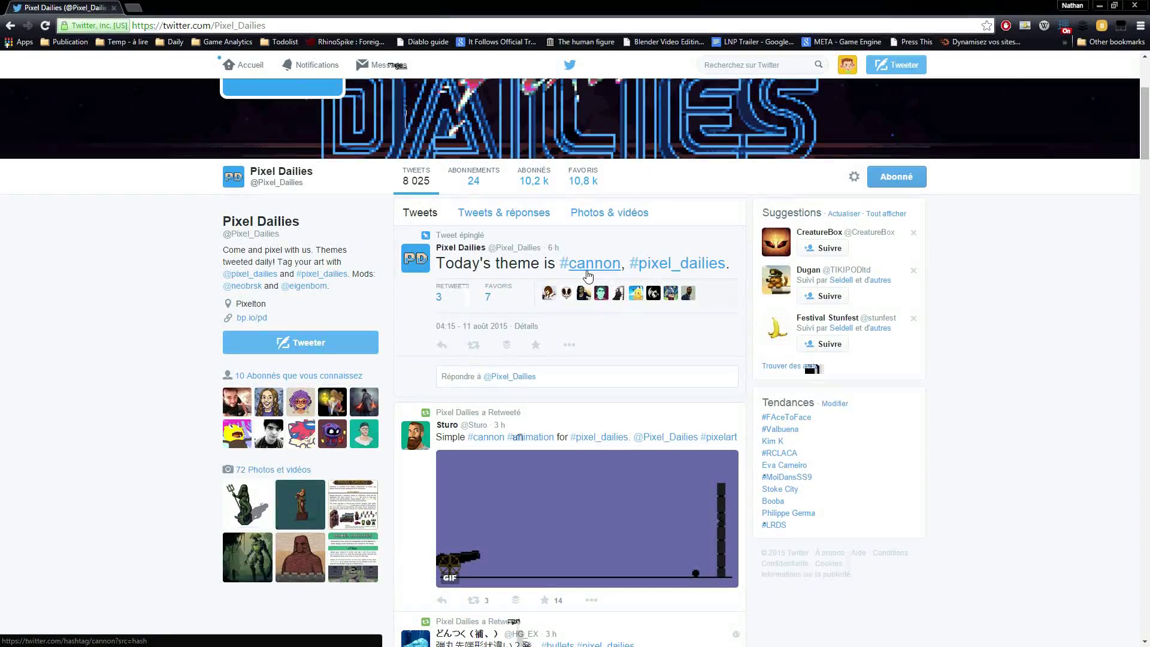
pyautogui.middleClick(163, 291)
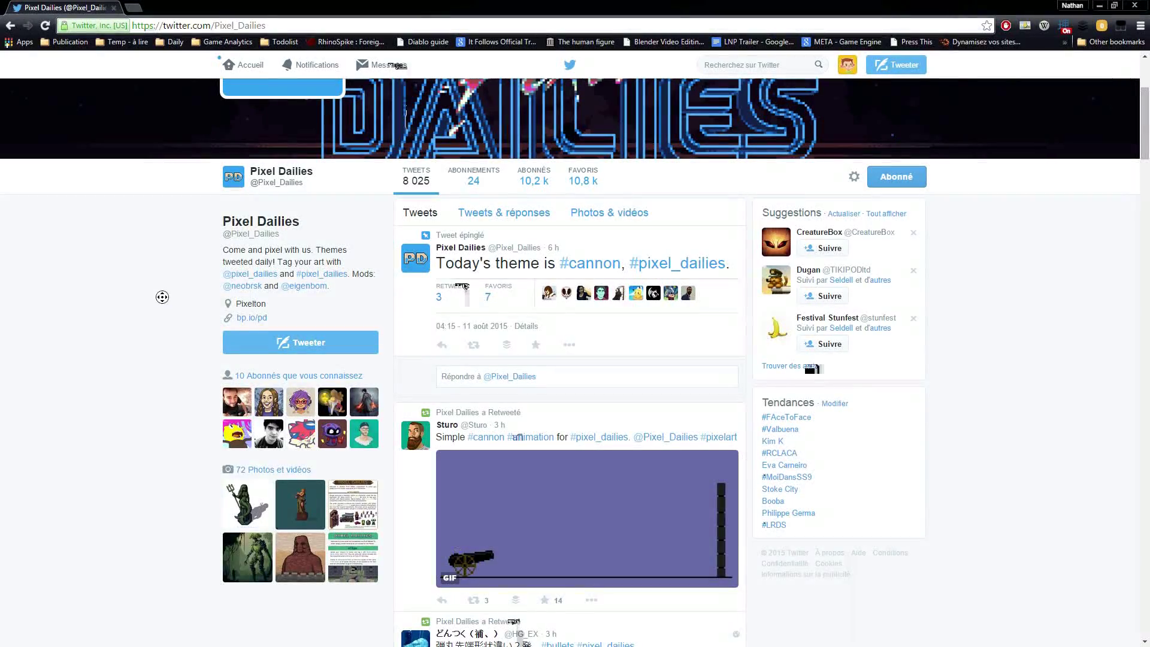
pyautogui.scroll(-2, 162, 306)
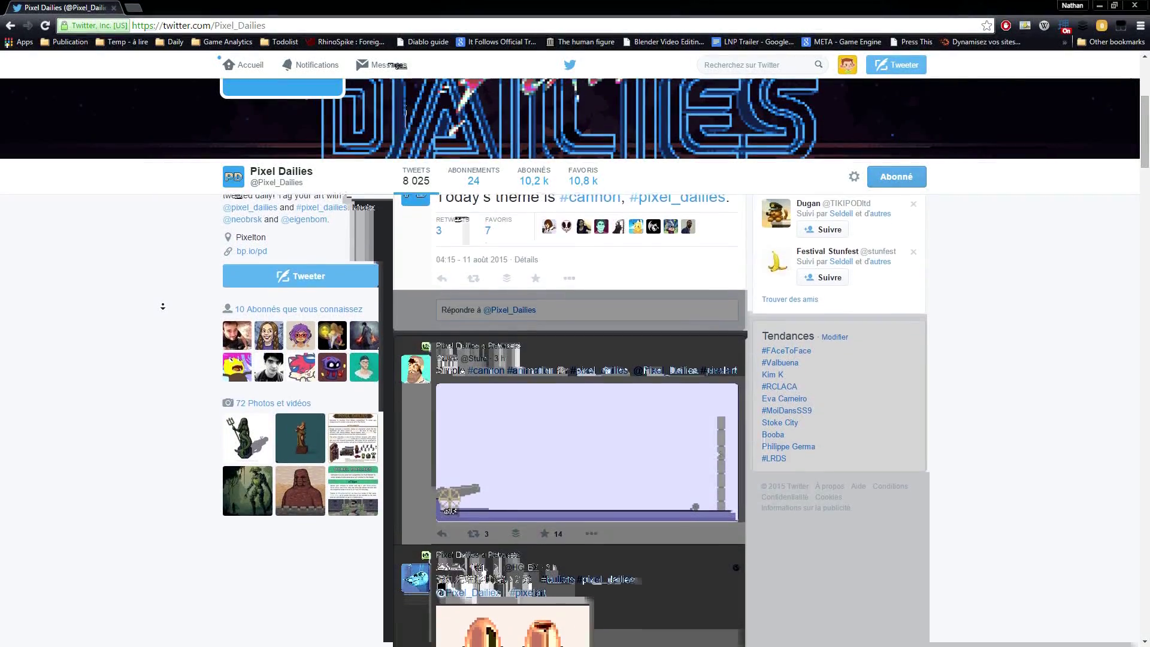
pyautogui.scroll(-2, 162, 306)
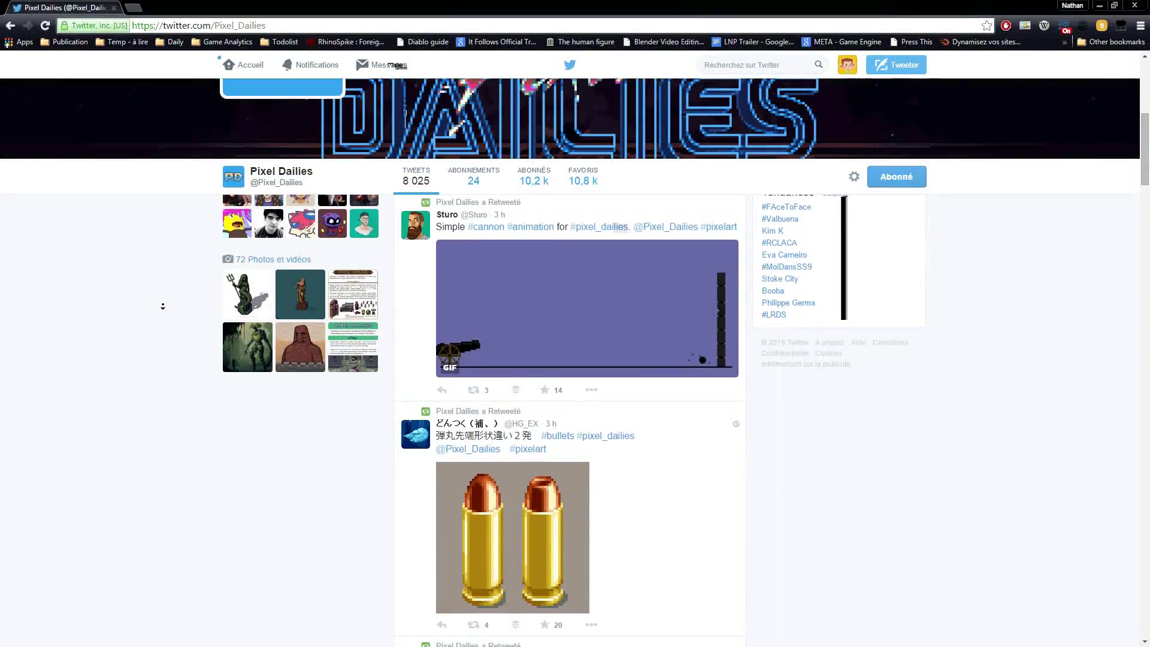
pyautogui.scroll(-3, 162, 306)
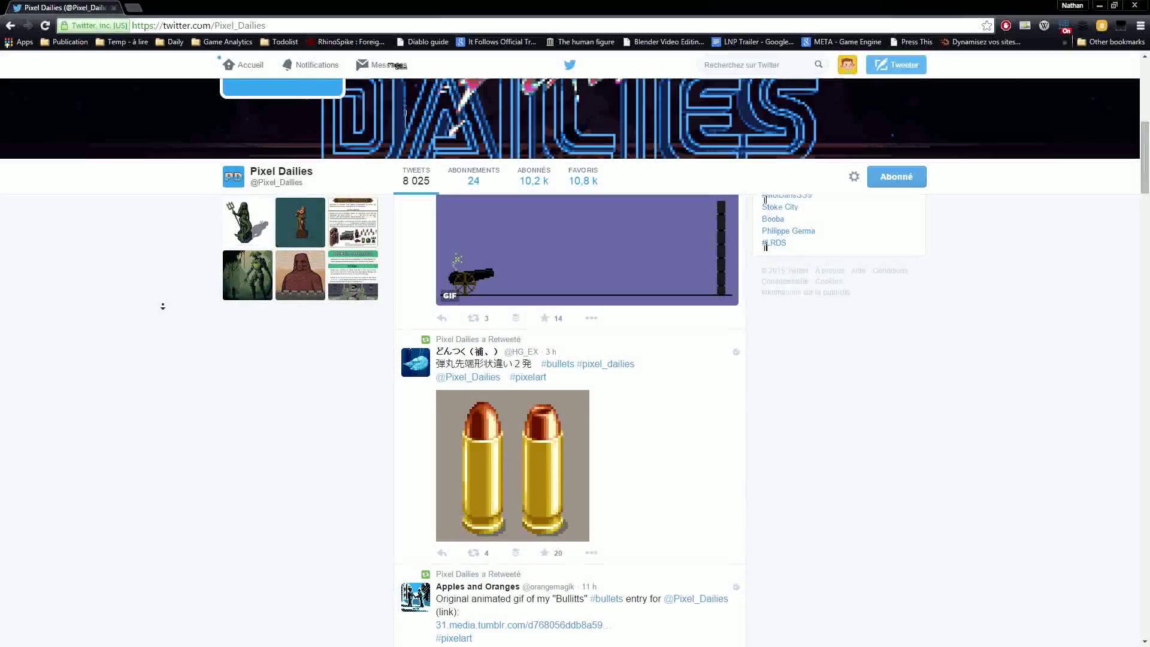
pyautogui.scroll(-1, 163, 306)
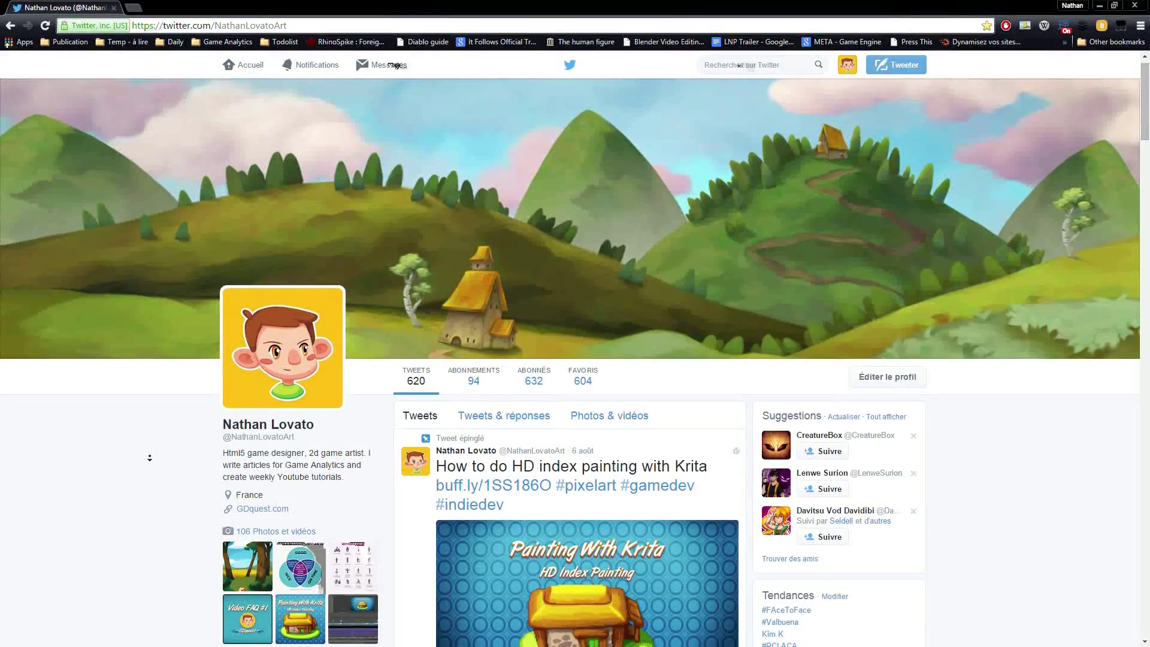
# - On the tutorial author's Twitter profile, look through the pinned HD index painting tweet and the #pixelart example for the second video
pyautogui.scroll(-3, 270, 398)
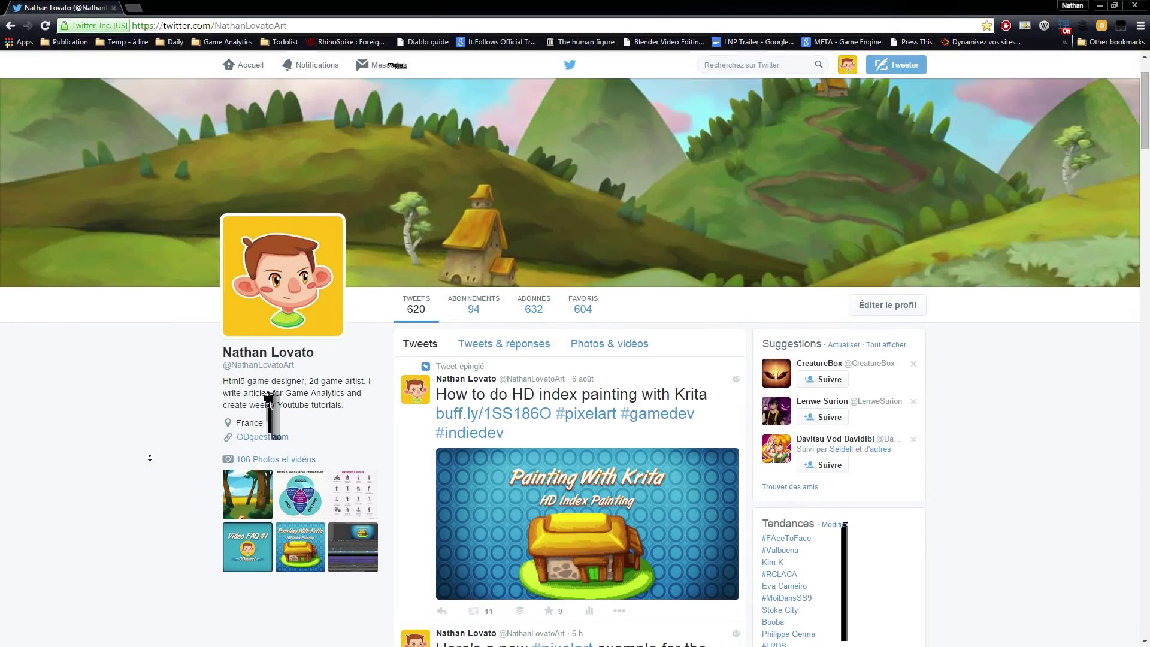
pyautogui.scroll(-3, 269, 398)
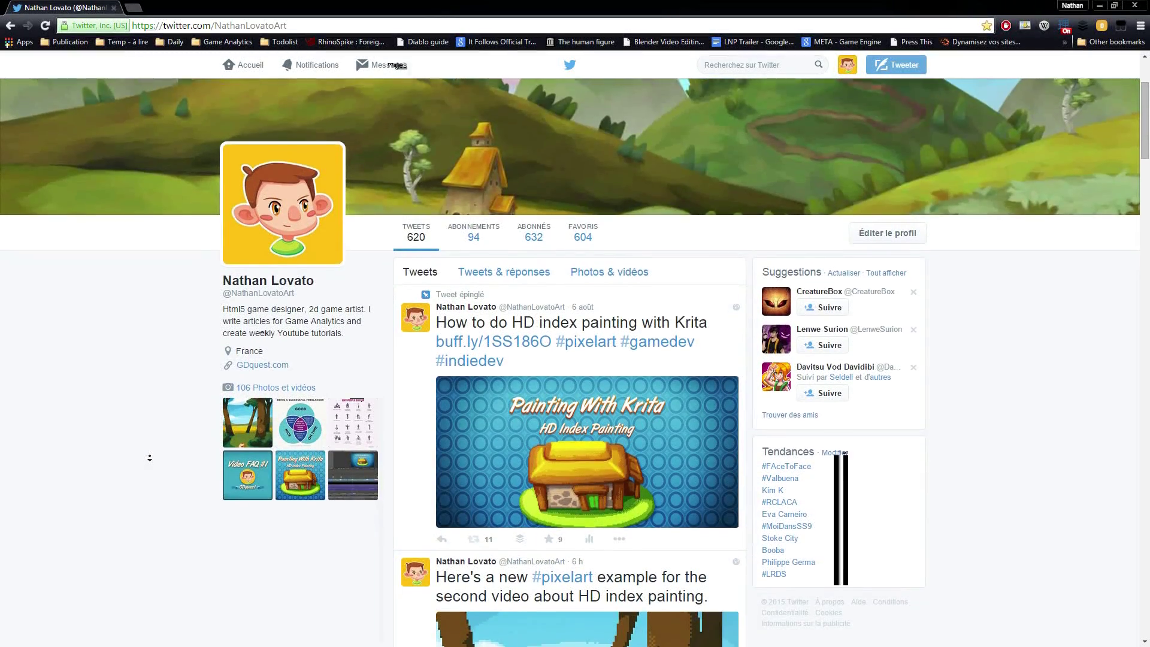
pyautogui.scroll(-3, 150, 457)
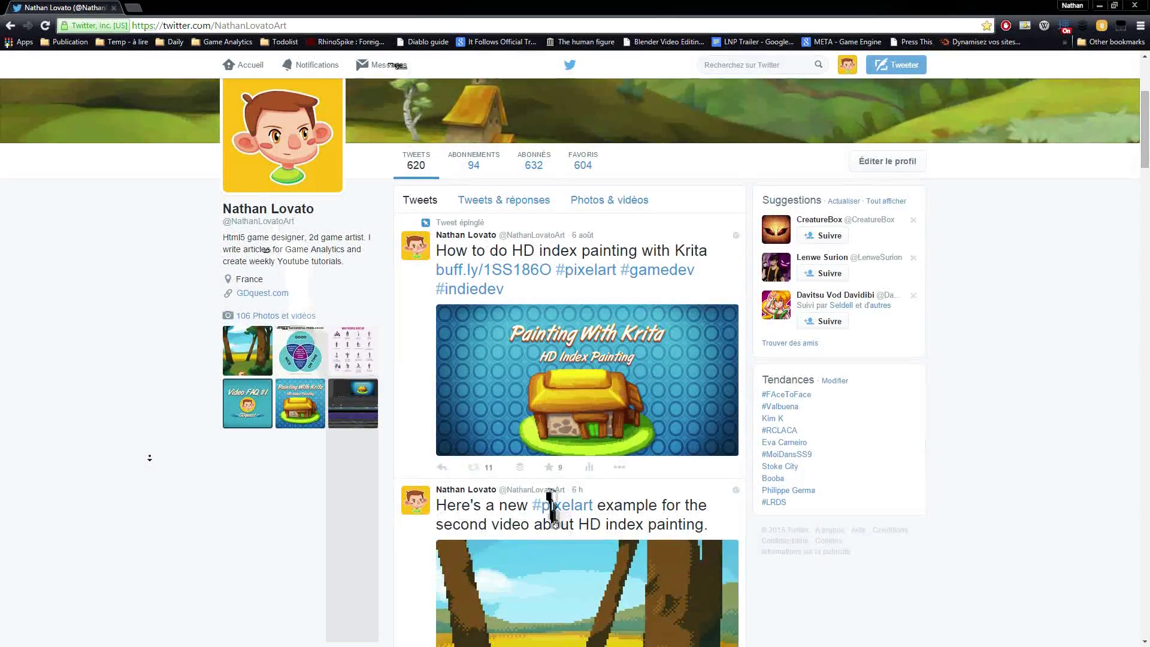